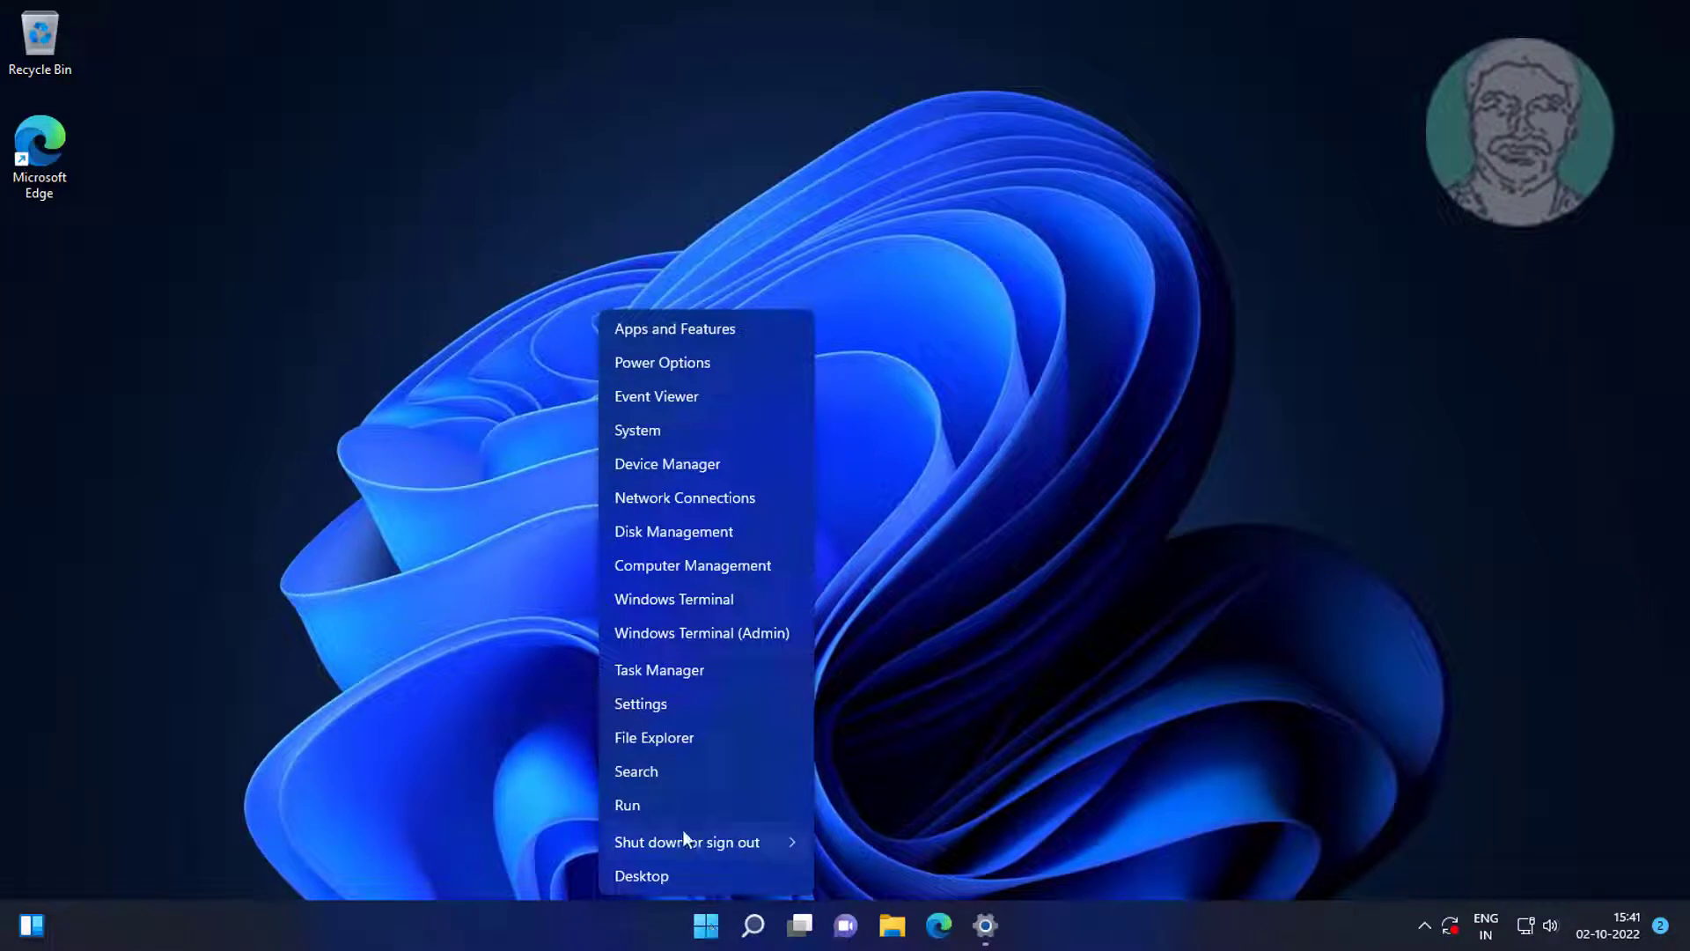
Open the Services console by running services.msc.
{"action": "left_click", "coordinate": [650, 801]}
{"action": "type", "text": "s"}
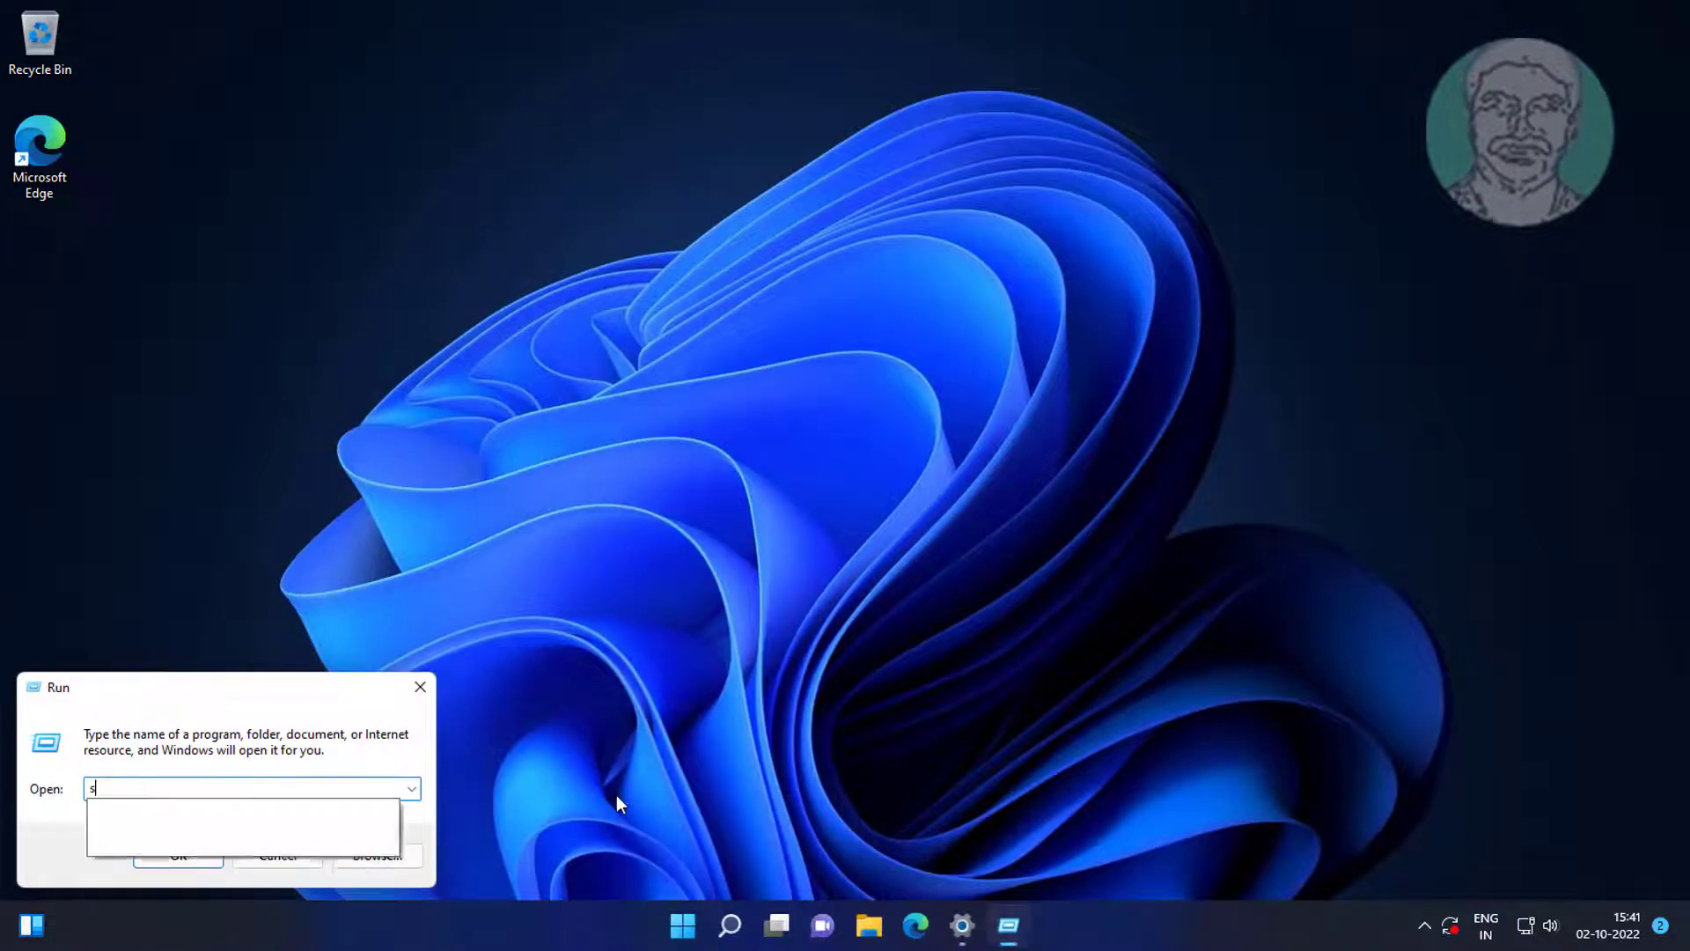
{"action": "type", "text": "ervices.msc"}
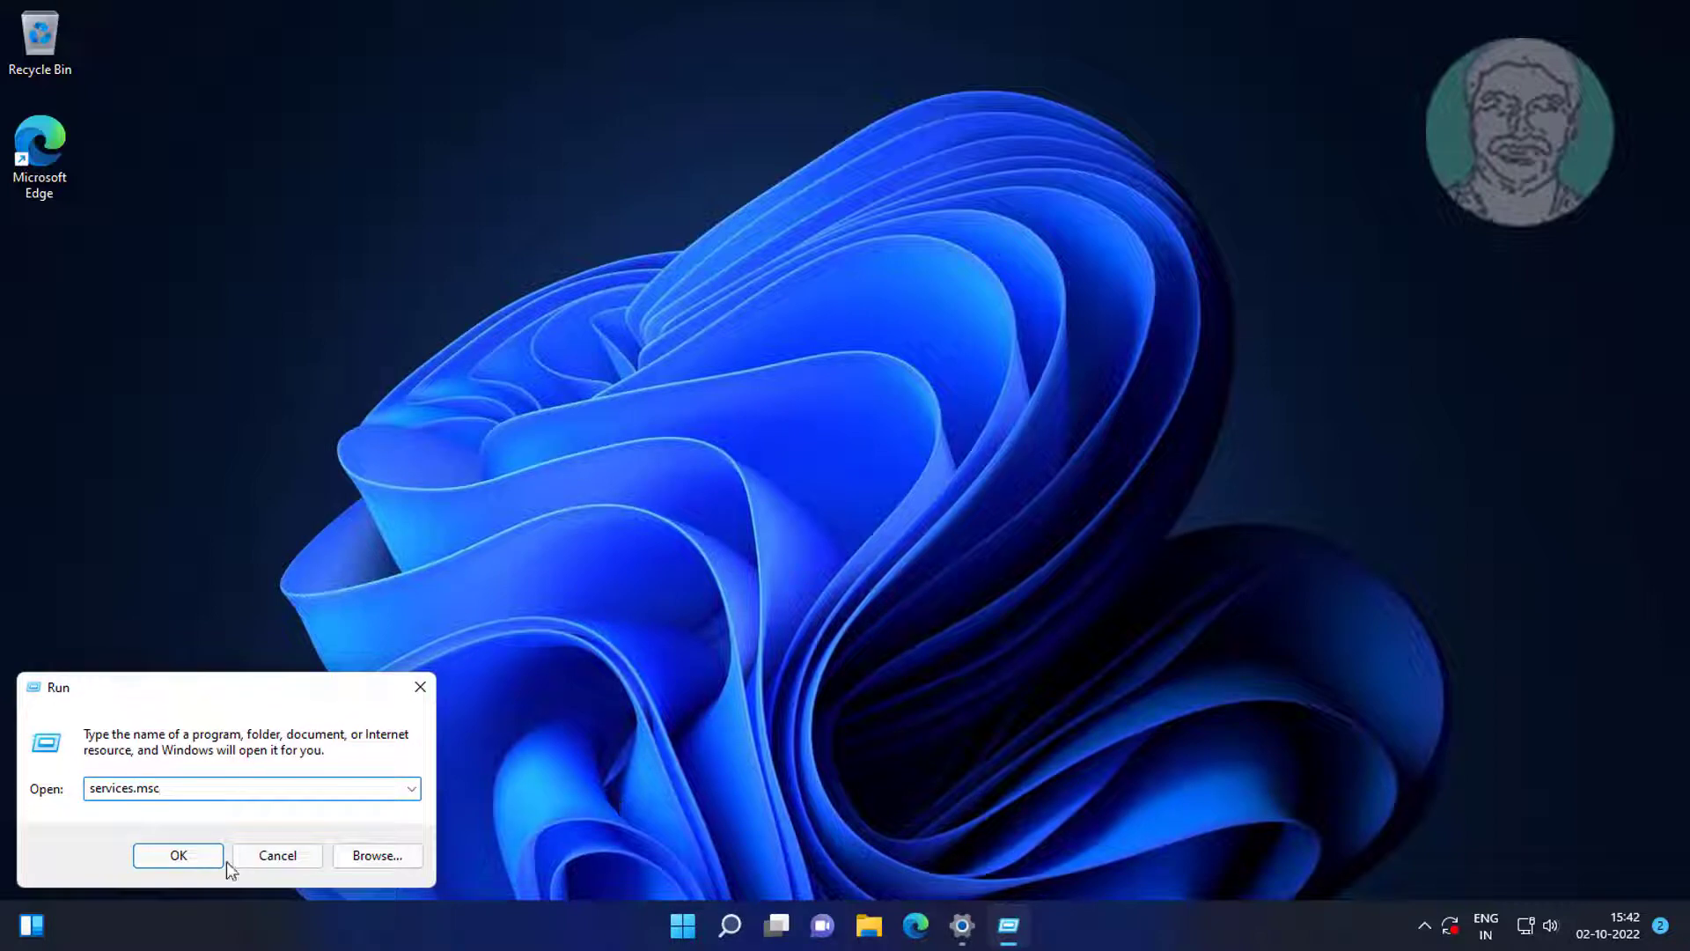
{"action": "left_click", "coordinate": [203, 851]}
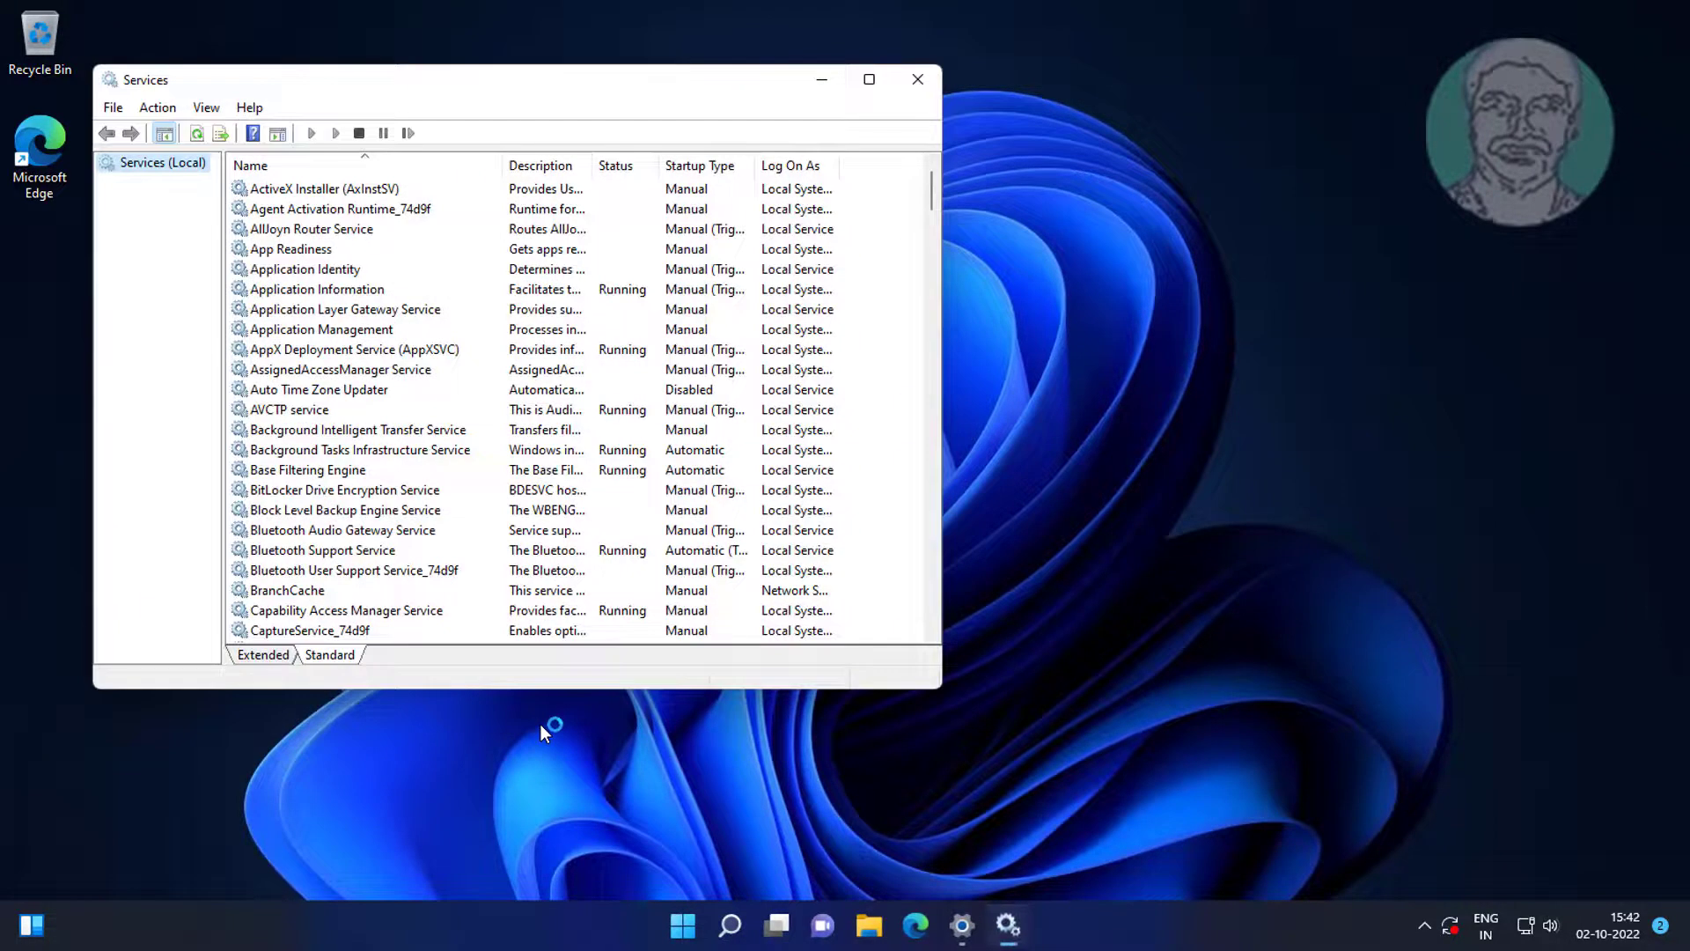
Set the Windows Search service's startup type to Automatic and apply the change.
{"action": "left_click", "coordinate": [359, 474]}
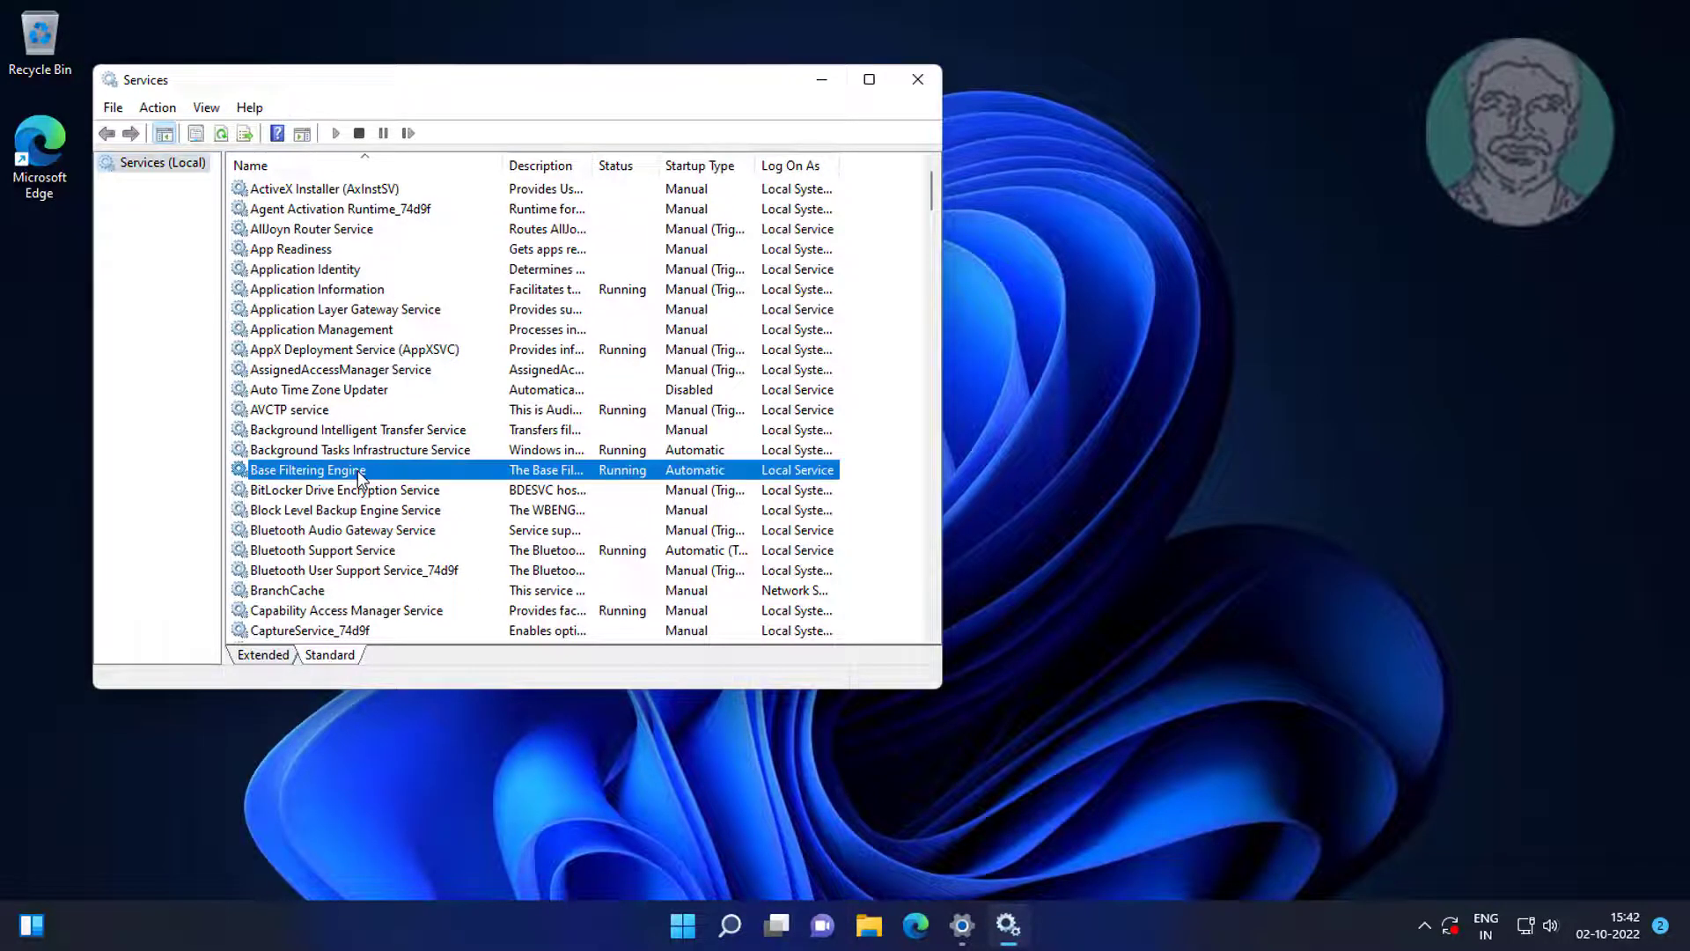
{"action": "key", "text": "w"}
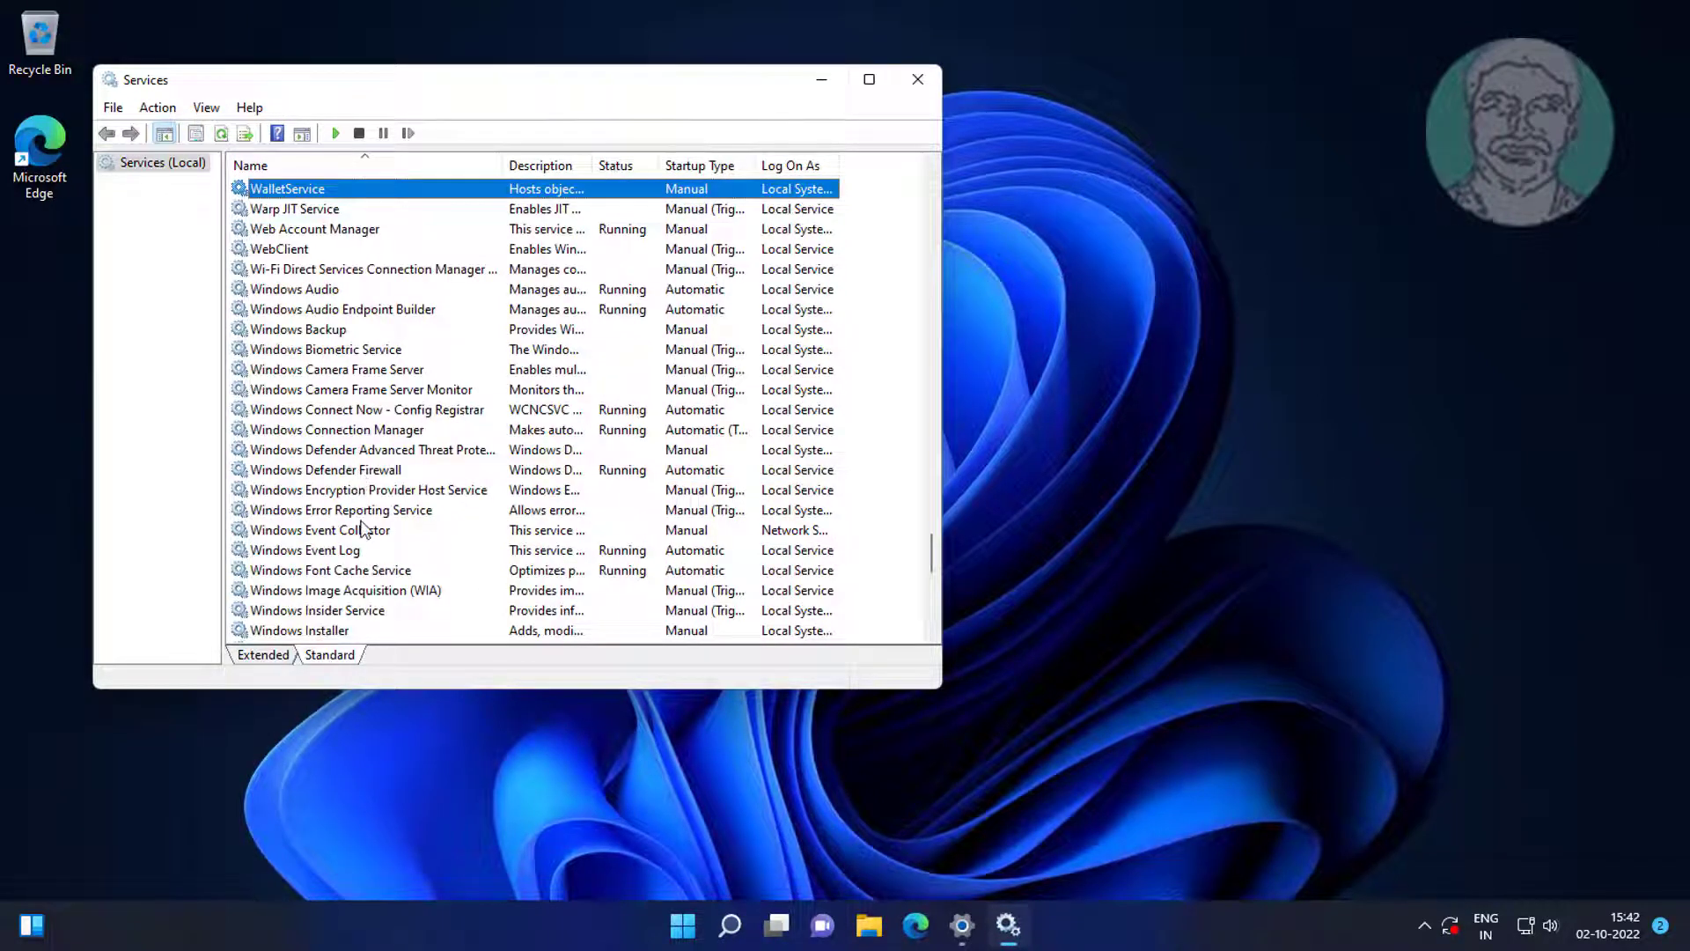
{"action": "scroll", "coordinate": [361, 528], "scroll_direction": "down", "scroll_amount": 4}
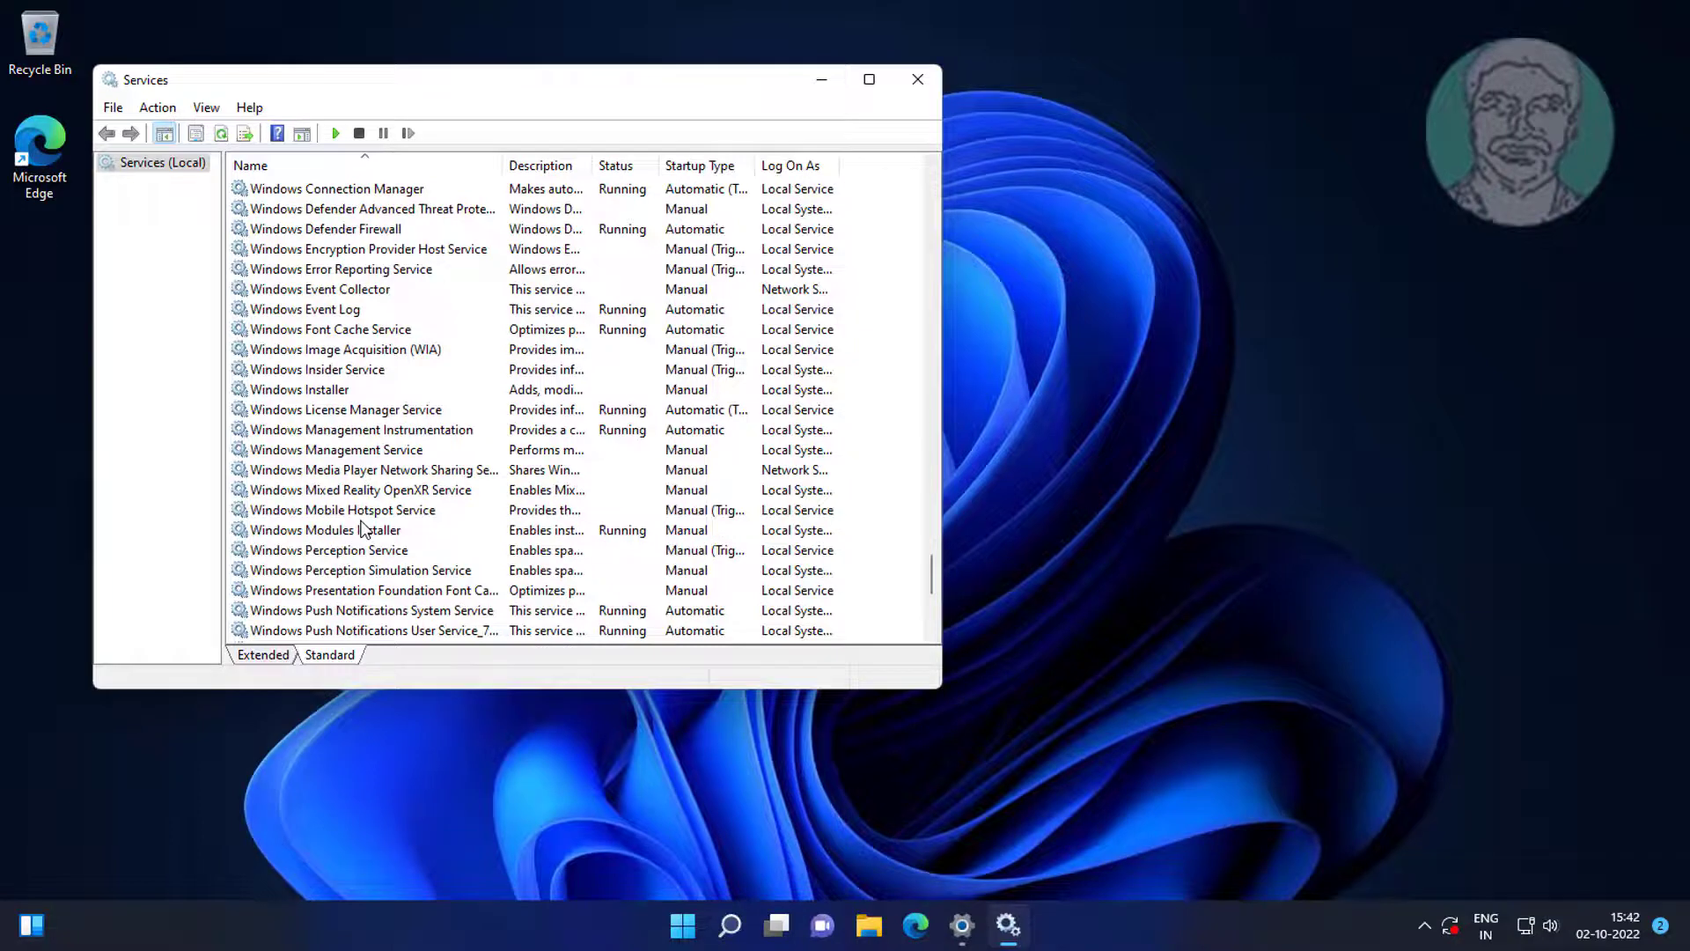
{"action": "scroll", "coordinate": [361, 528], "scroll_direction": "down", "scroll_amount": 4}
{"action": "left_click", "coordinate": [282, 451]}
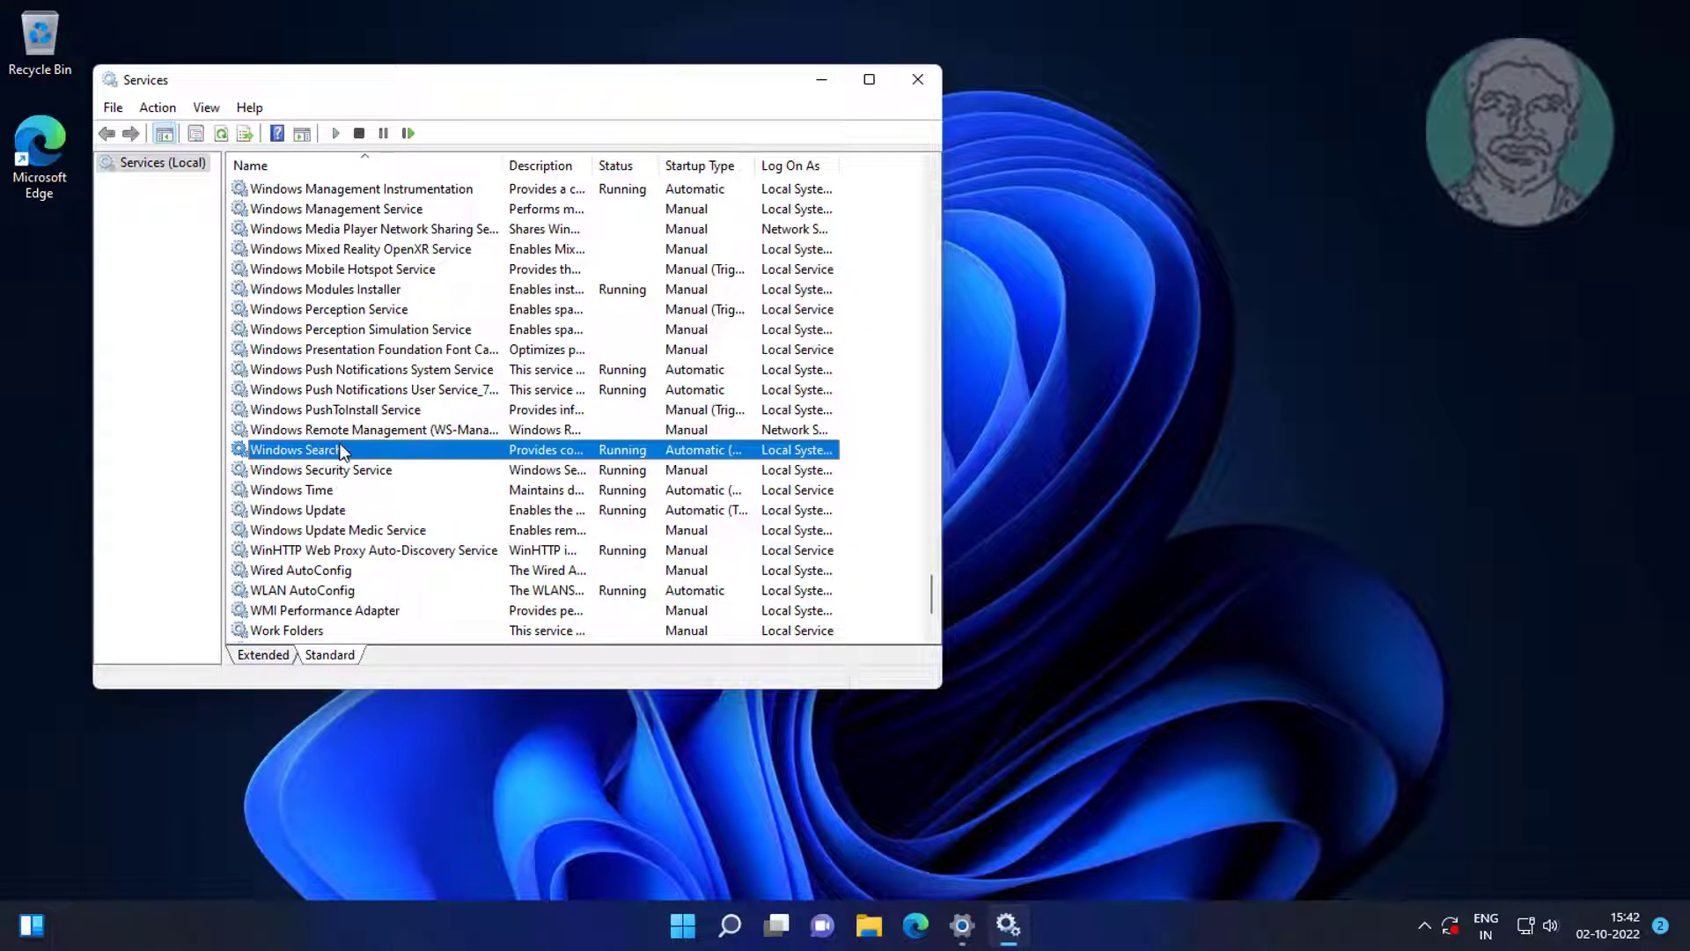
{"action": "double_click", "coordinate": [331, 451]}
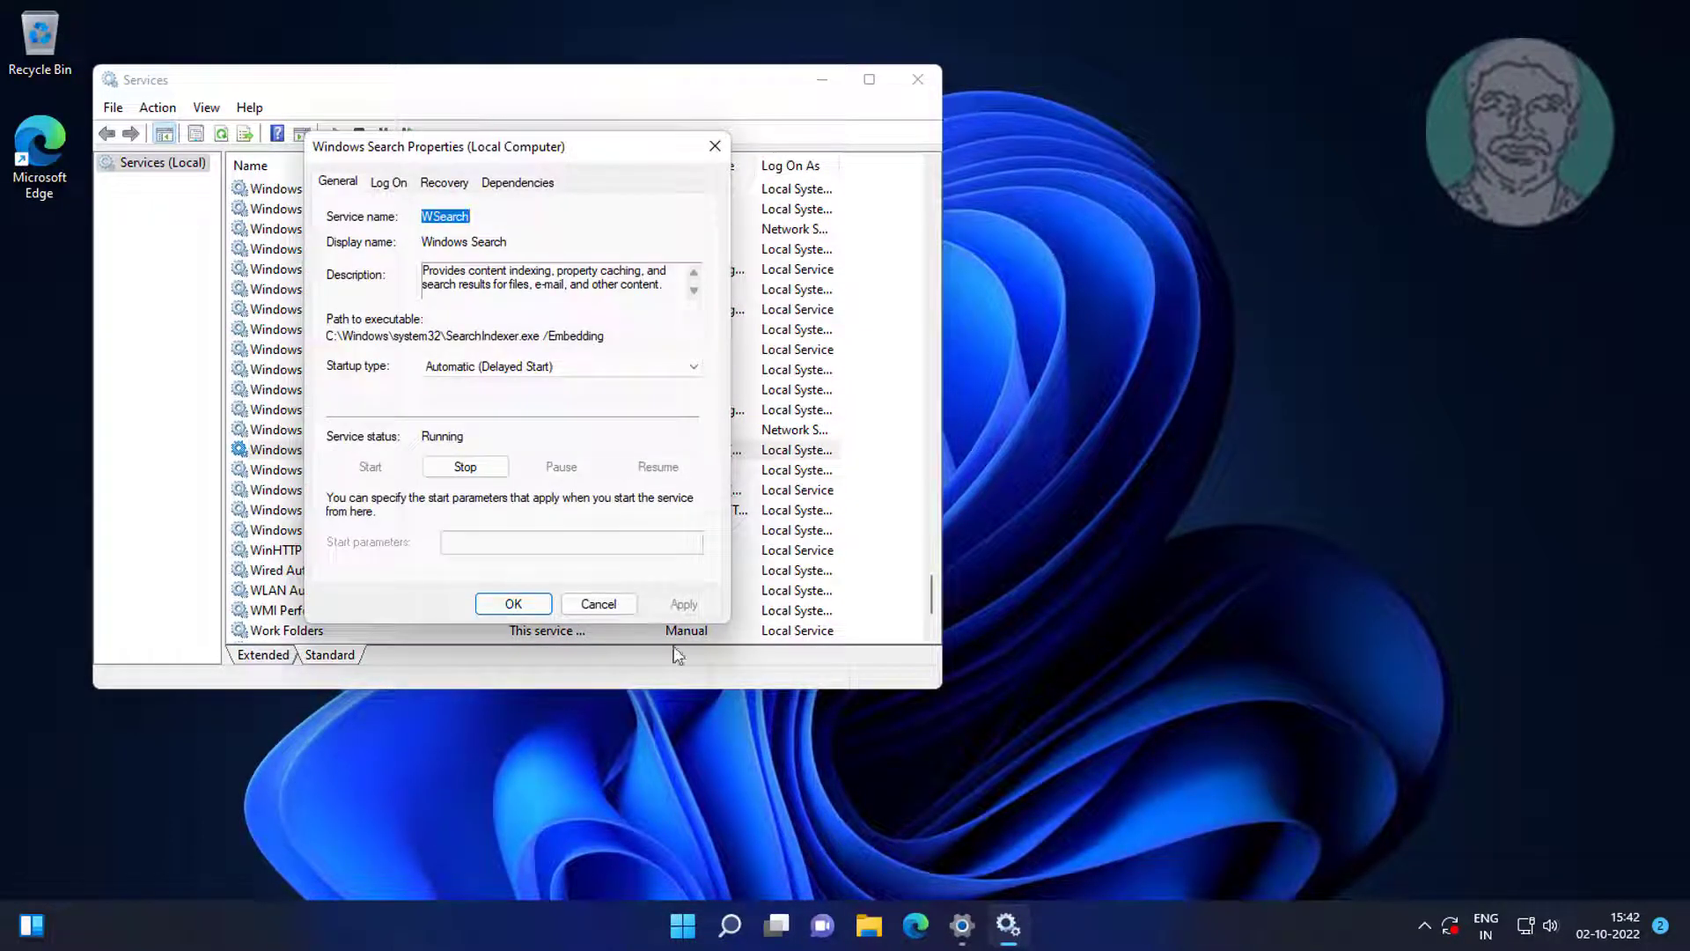
{"action": "left_click", "coordinate": [626, 368]}
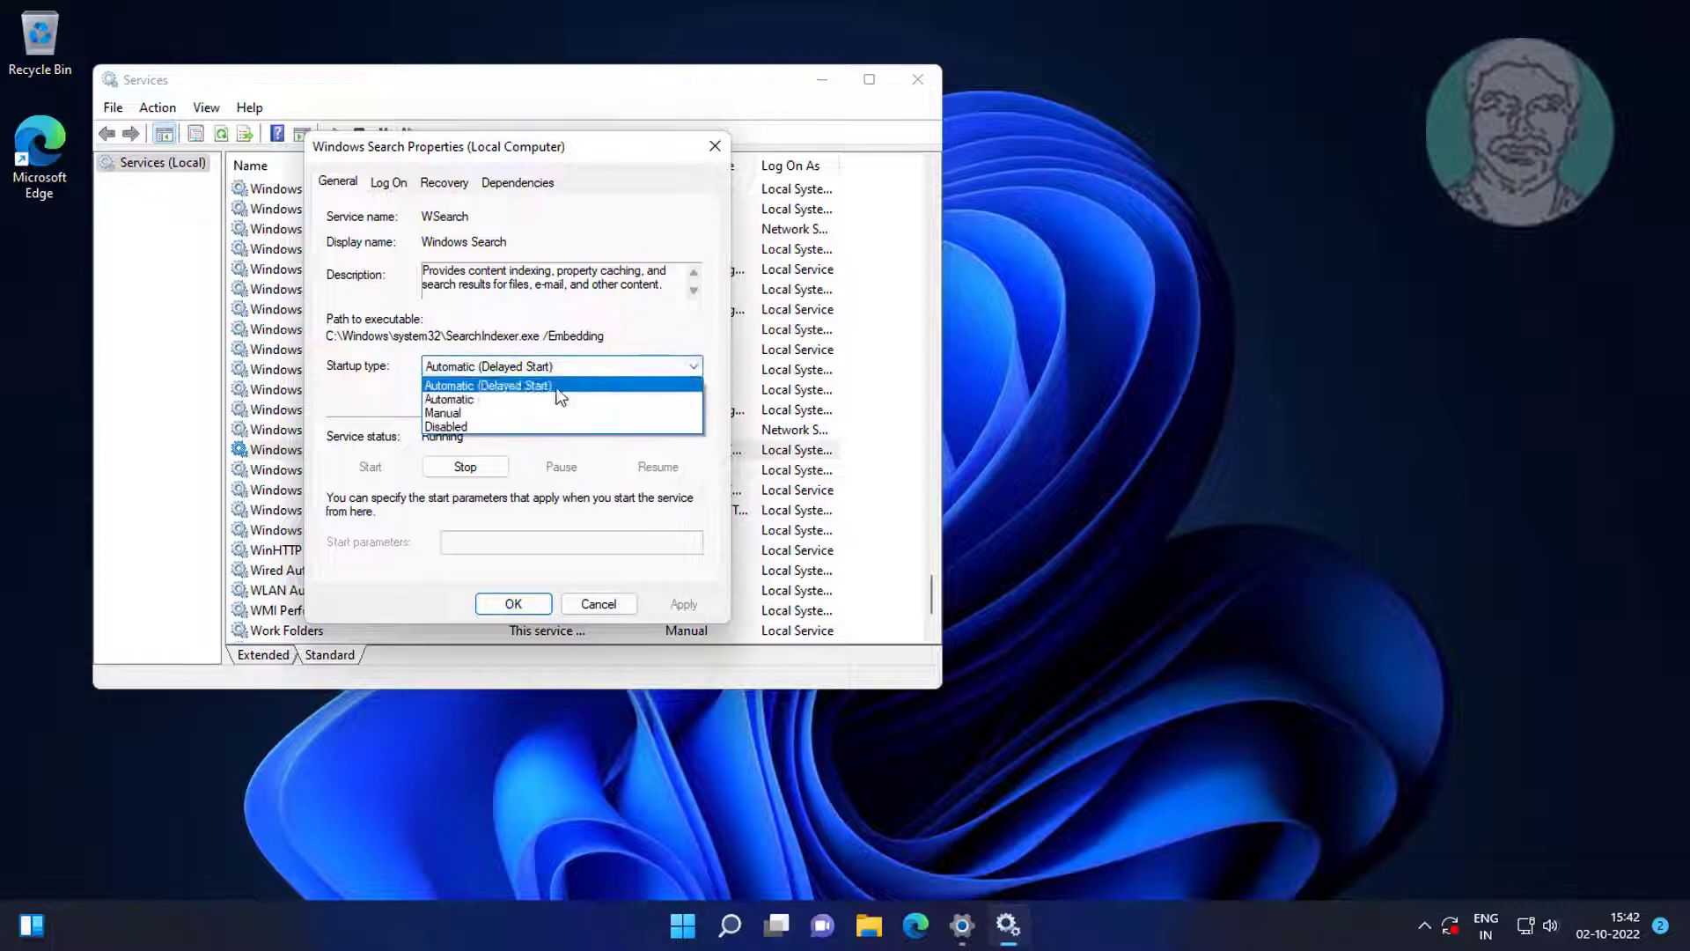
{"action": "left_click", "coordinate": [453, 400]}
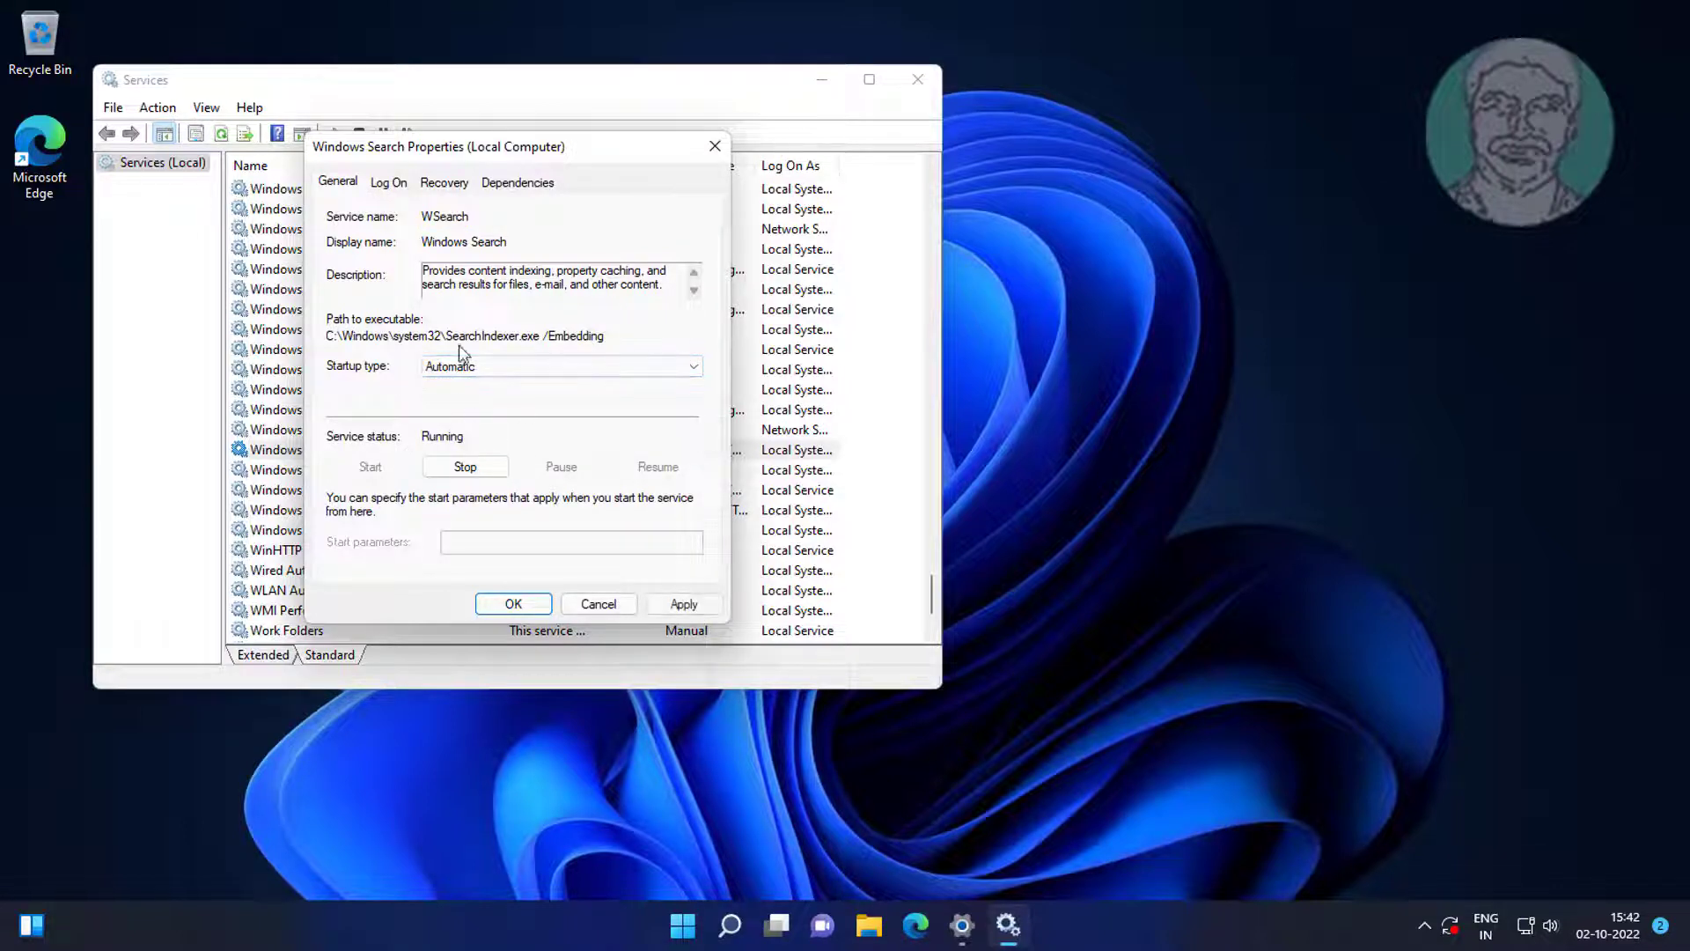
{"action": "left_click", "coordinate": [686, 604]}
{"action": "left_click", "coordinate": [528, 608]}
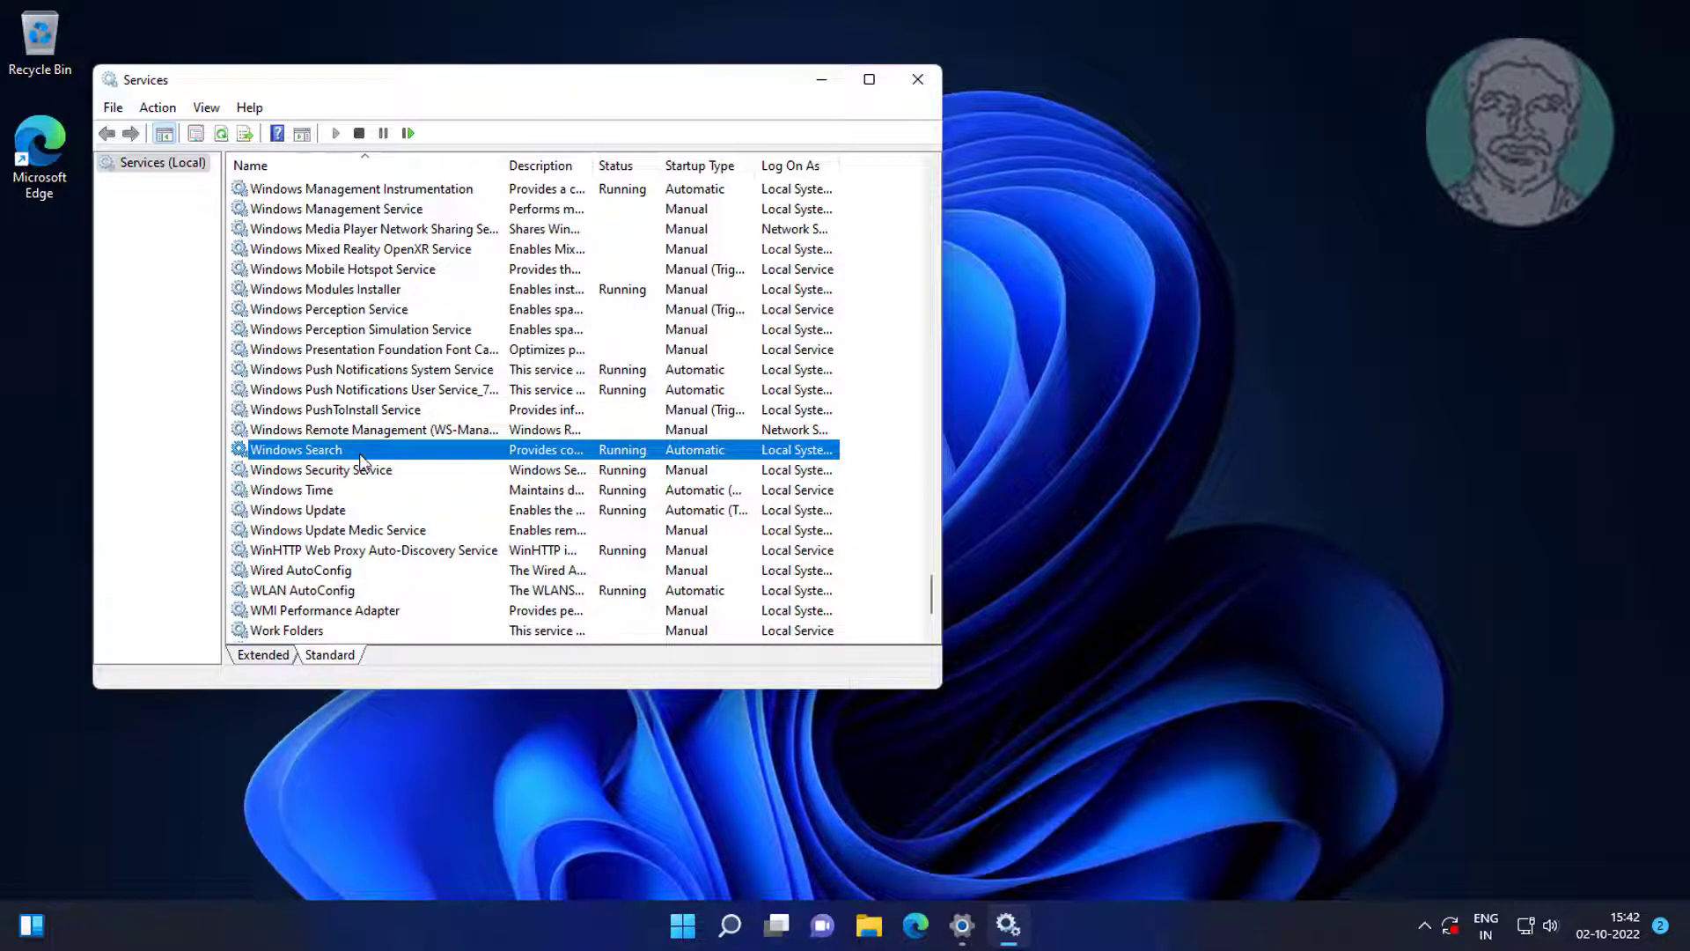
Restart the Windows Search service and close the Services console.
{"action": "right_click", "coordinate": [364, 460]}
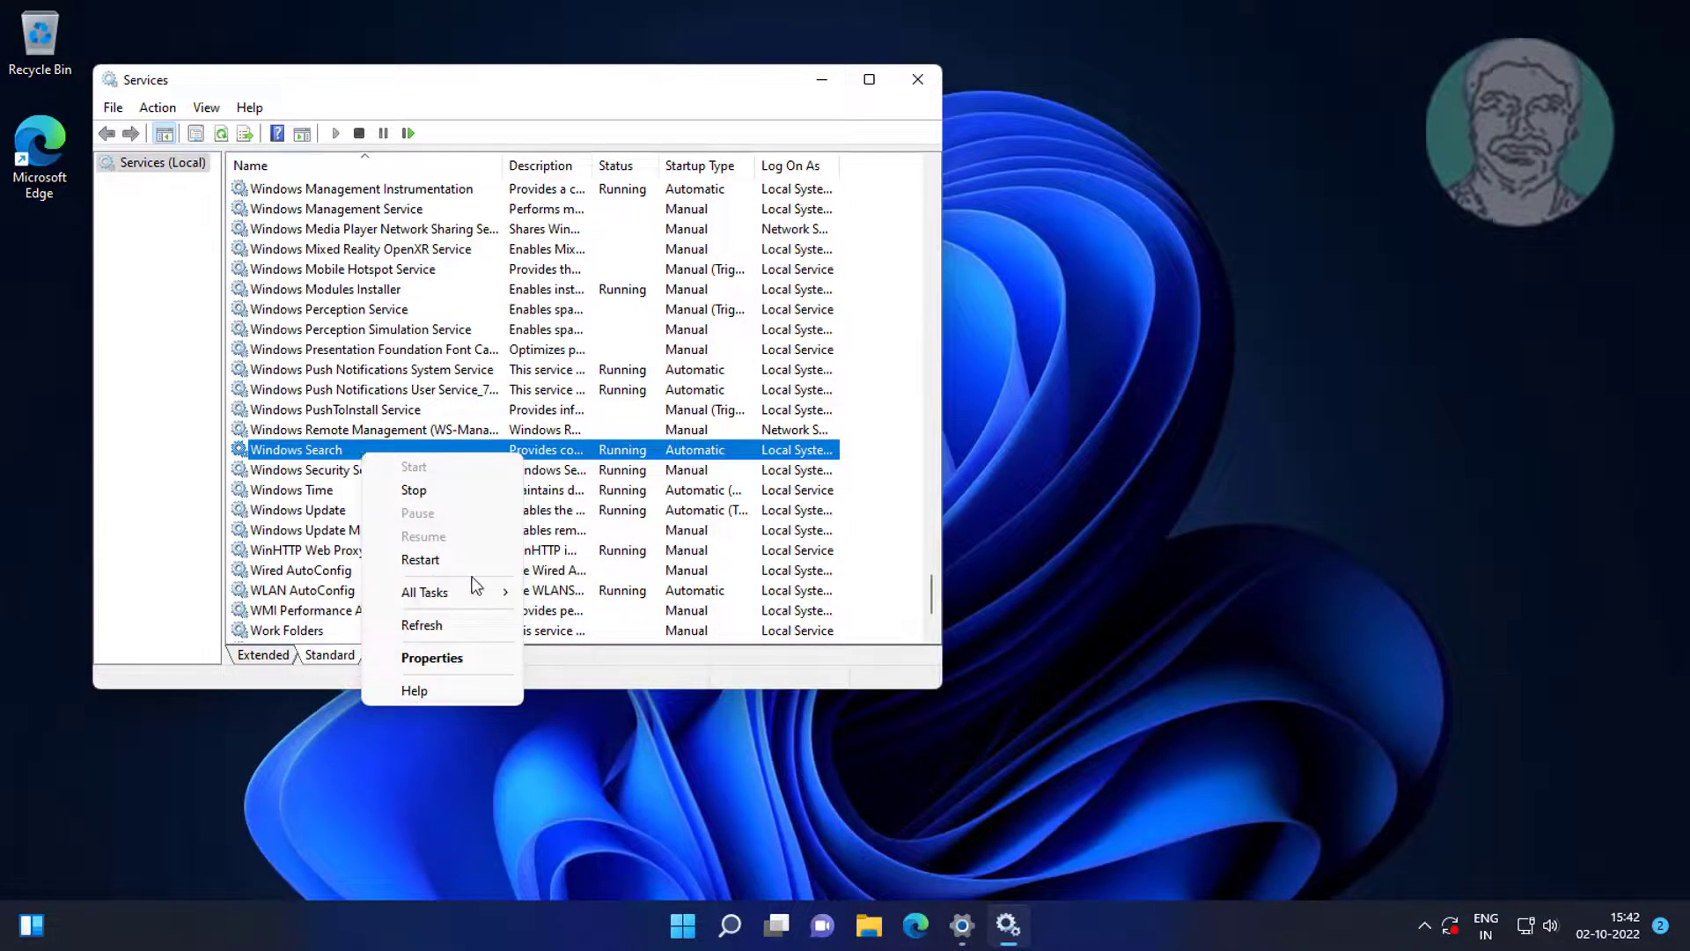
{"action": "left_click", "coordinate": [420, 560]}
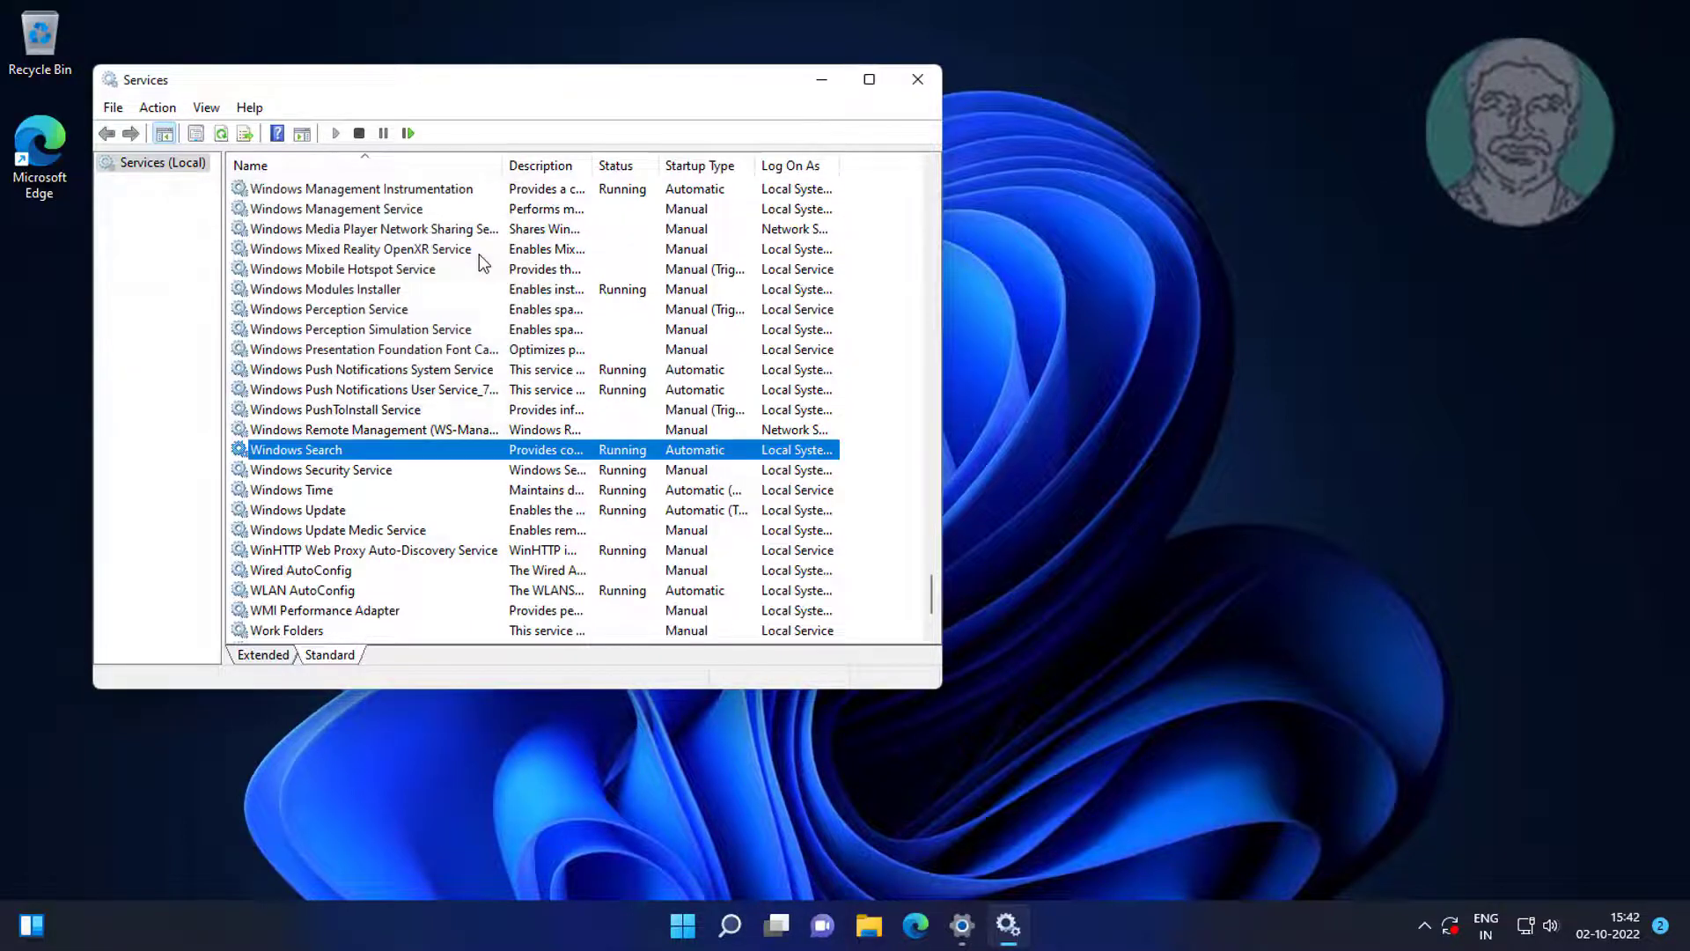
{"action": "left_click", "coordinate": [915, 81]}
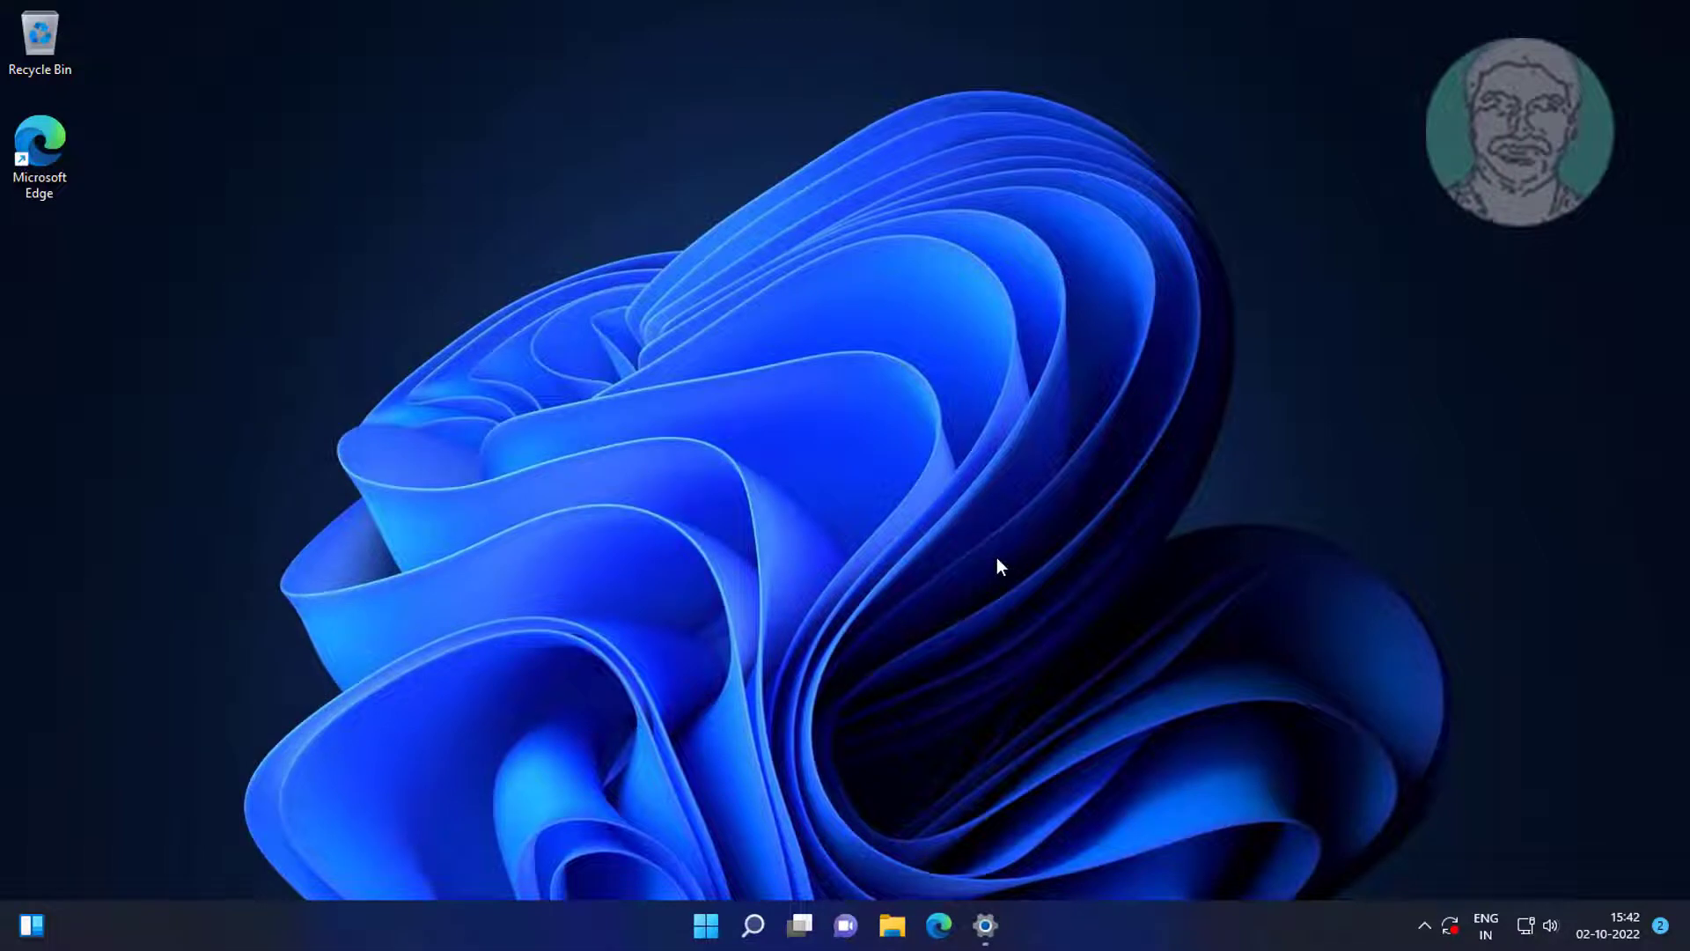
Restart the Windows Explorer process from Task Manager, then close Task Manager.
{"action": "right_click", "coordinate": [715, 924]}
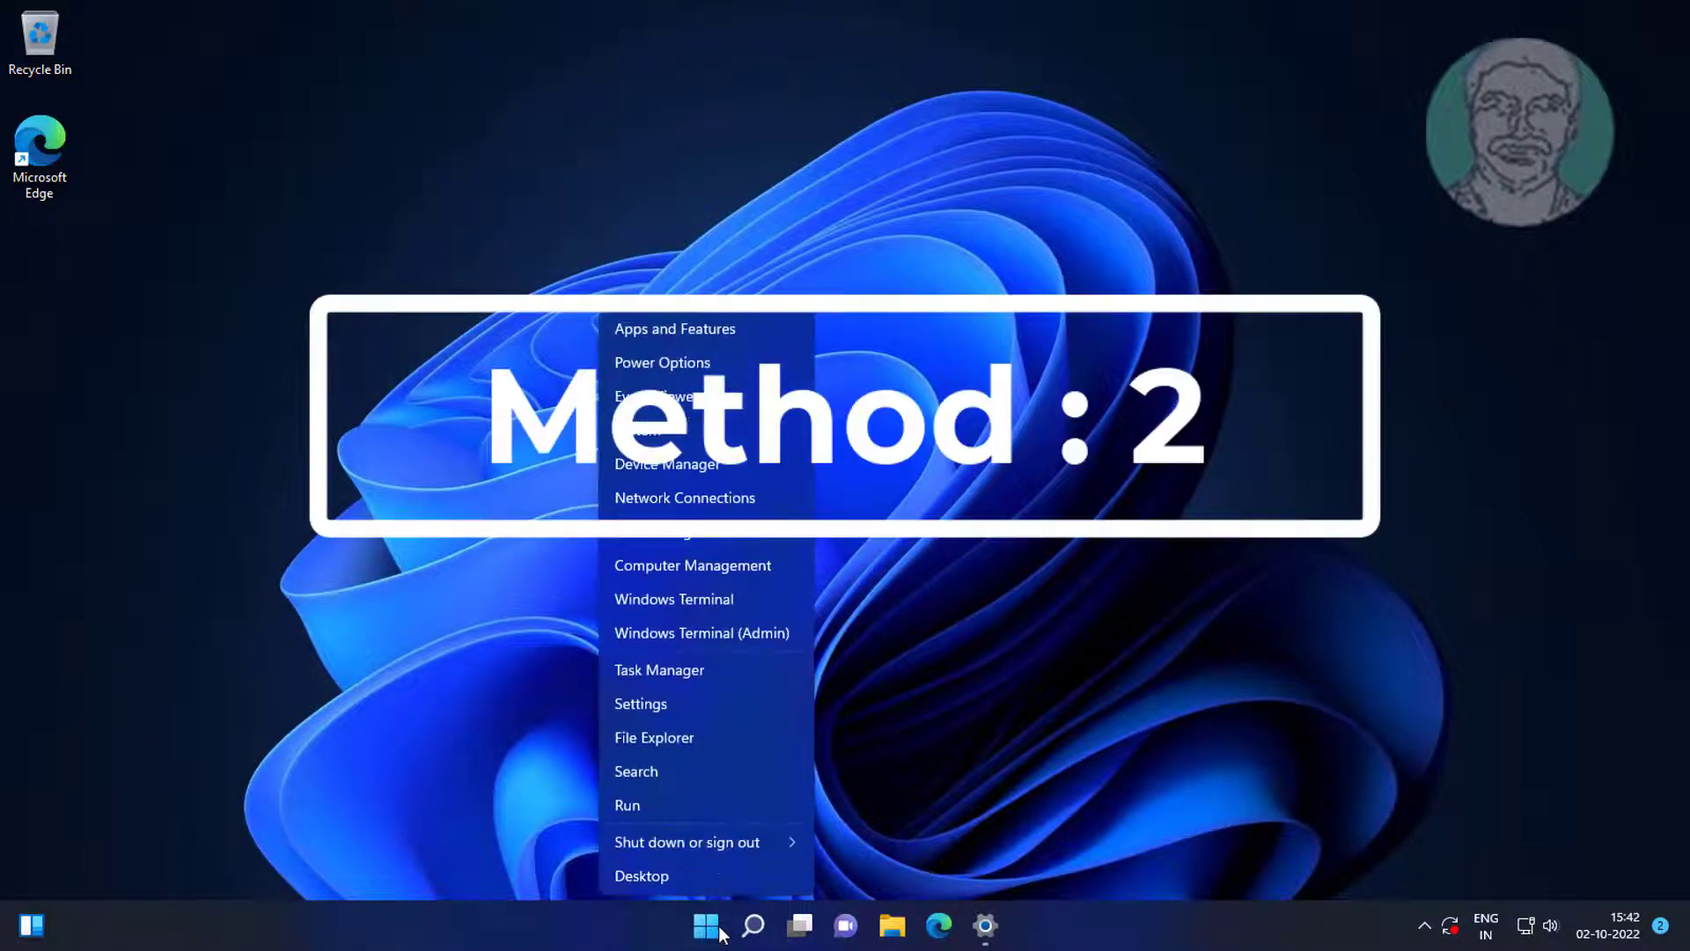
{"action": "left_click", "coordinate": [664, 669]}
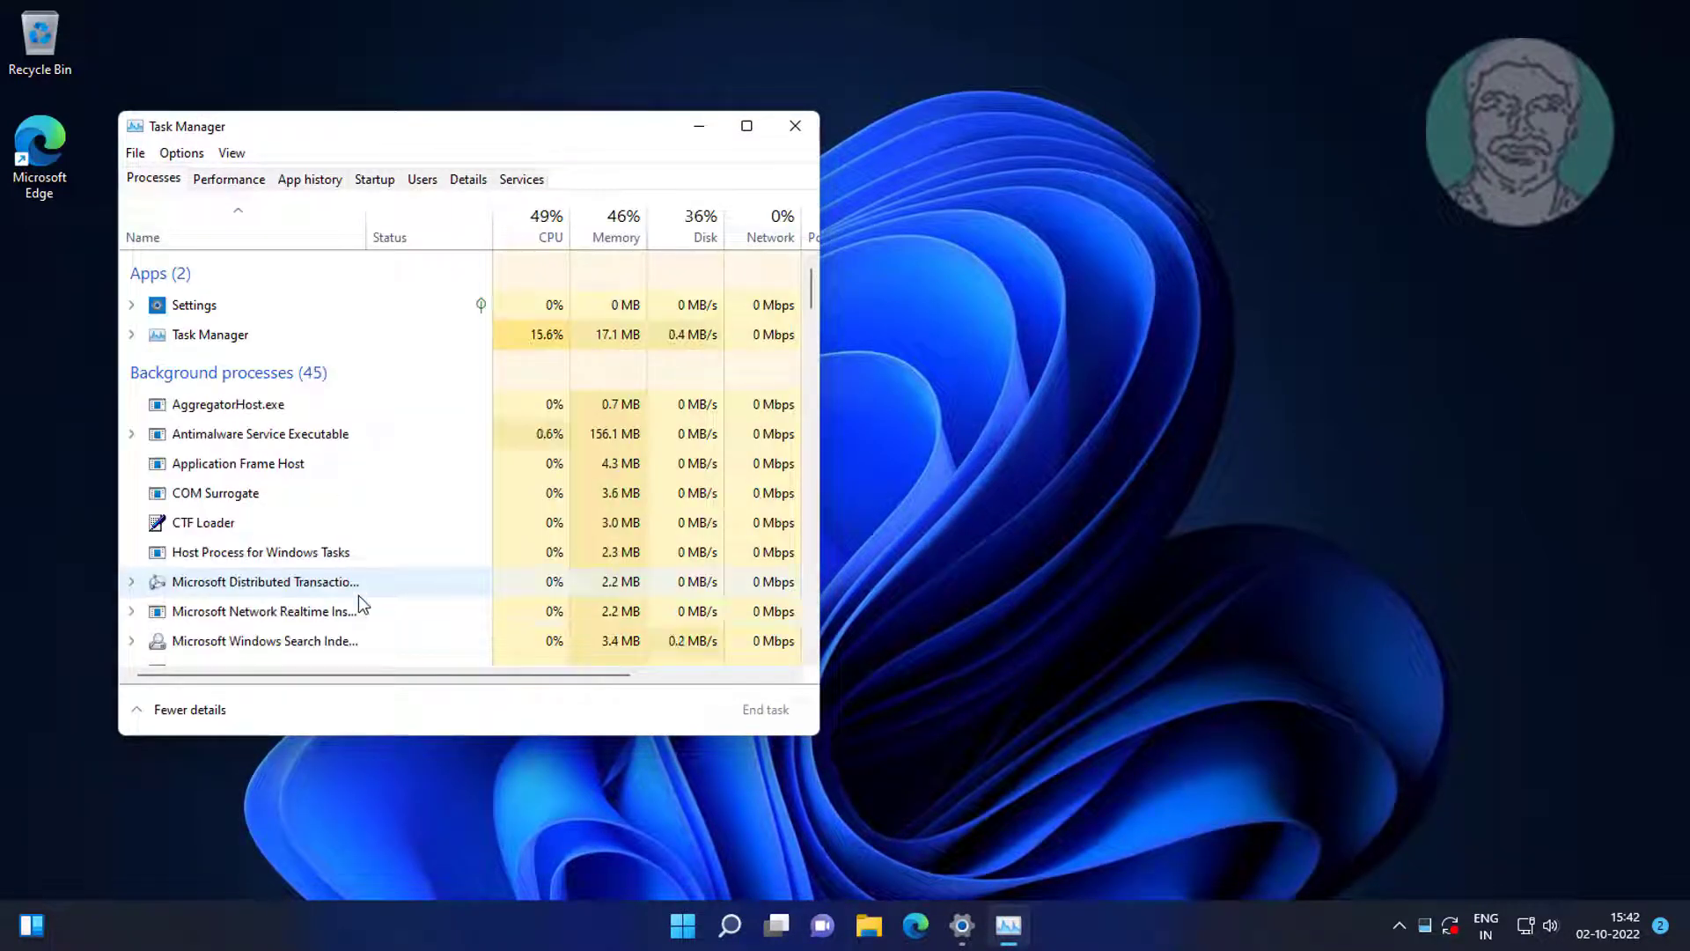
{"action": "scroll", "coordinate": [358, 614], "scroll_direction": "down", "scroll_amount": 9}
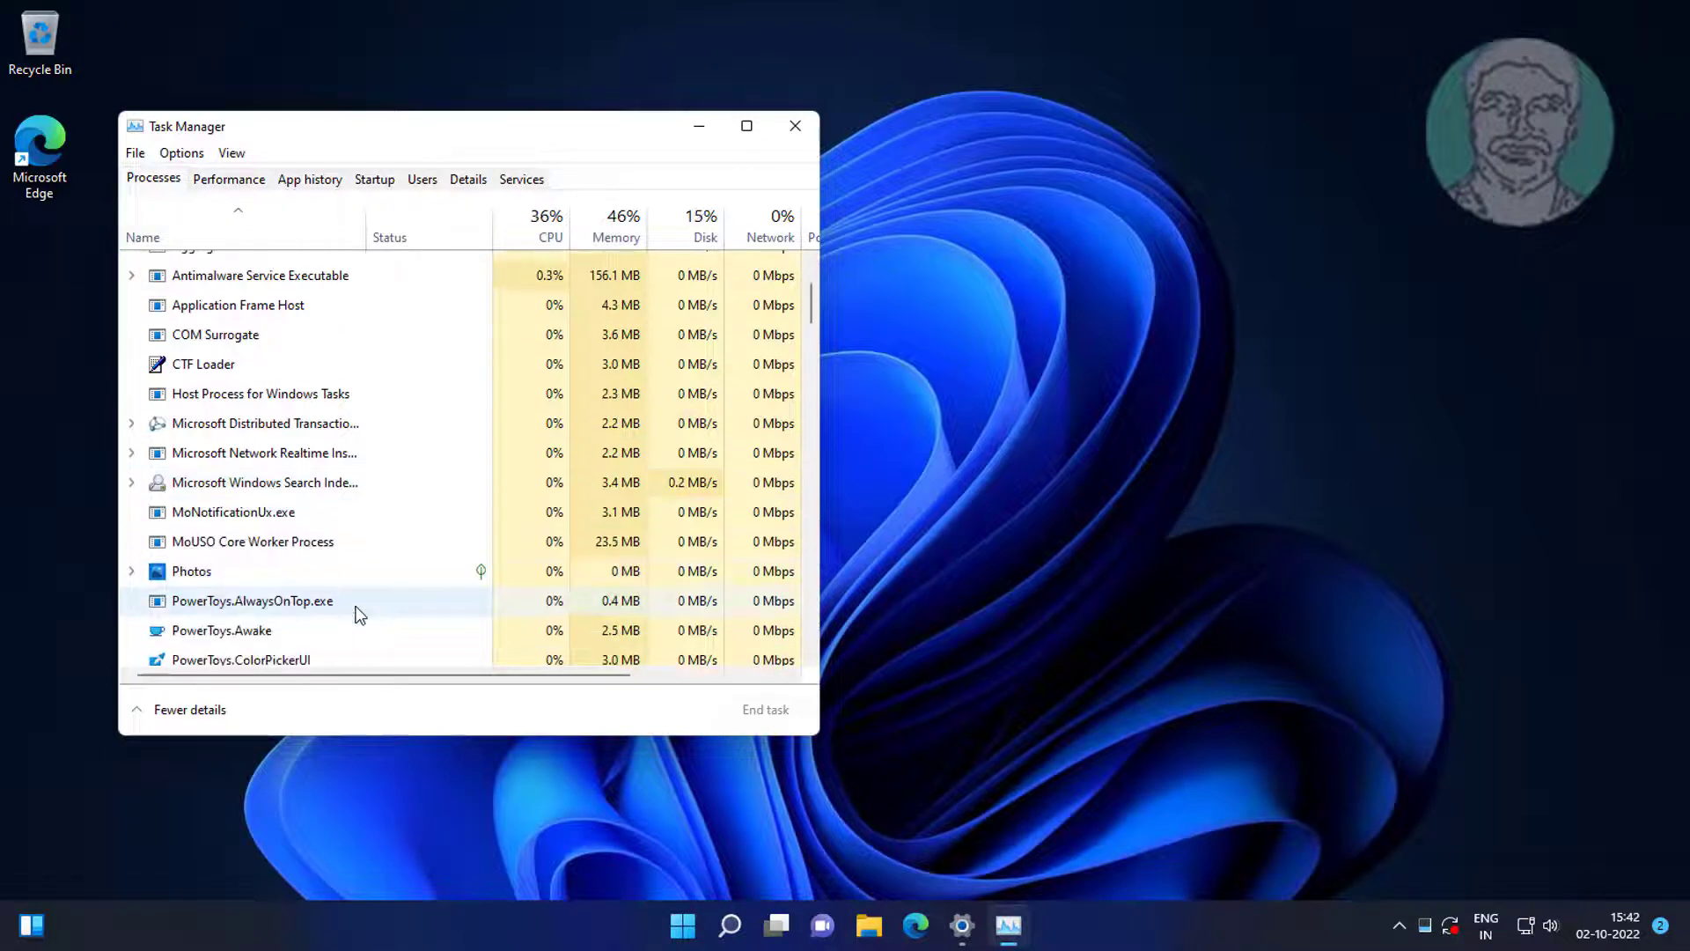
{"action": "scroll", "coordinate": [379, 620], "scroll_direction": "down", "scroll_amount": 9}
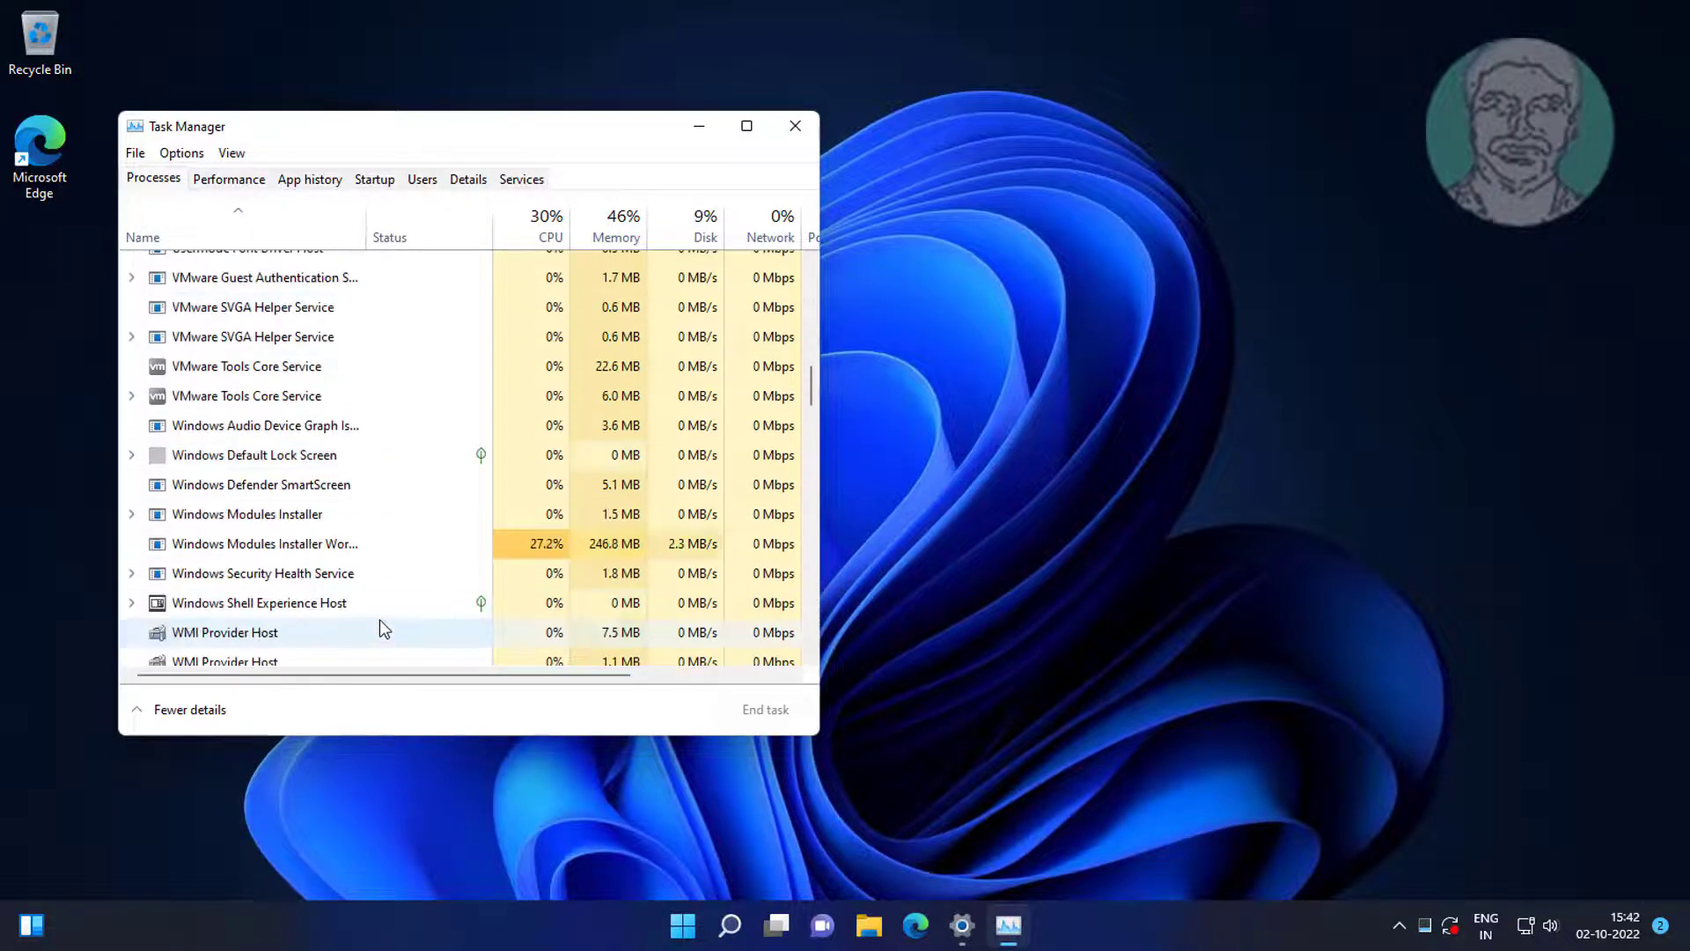
{"action": "scroll", "coordinate": [378, 620], "scroll_direction": "down", "scroll_amount": 9}
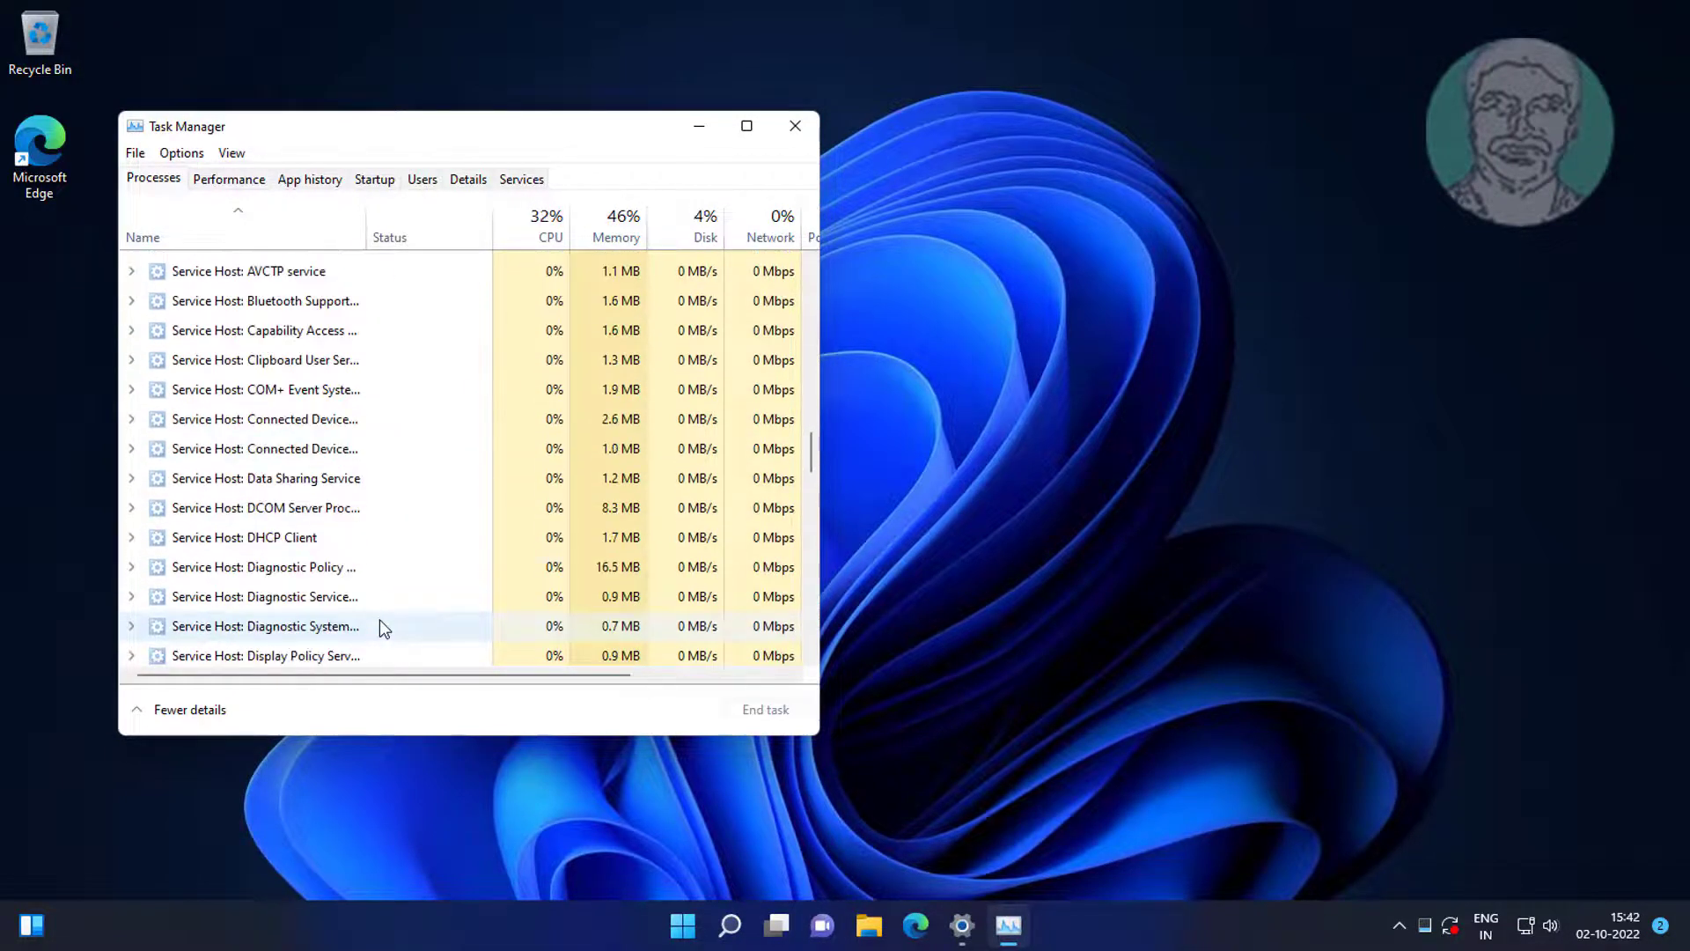
{"action": "scroll", "coordinate": [379, 619], "scroll_direction": "down", "scroll_amount": 8}
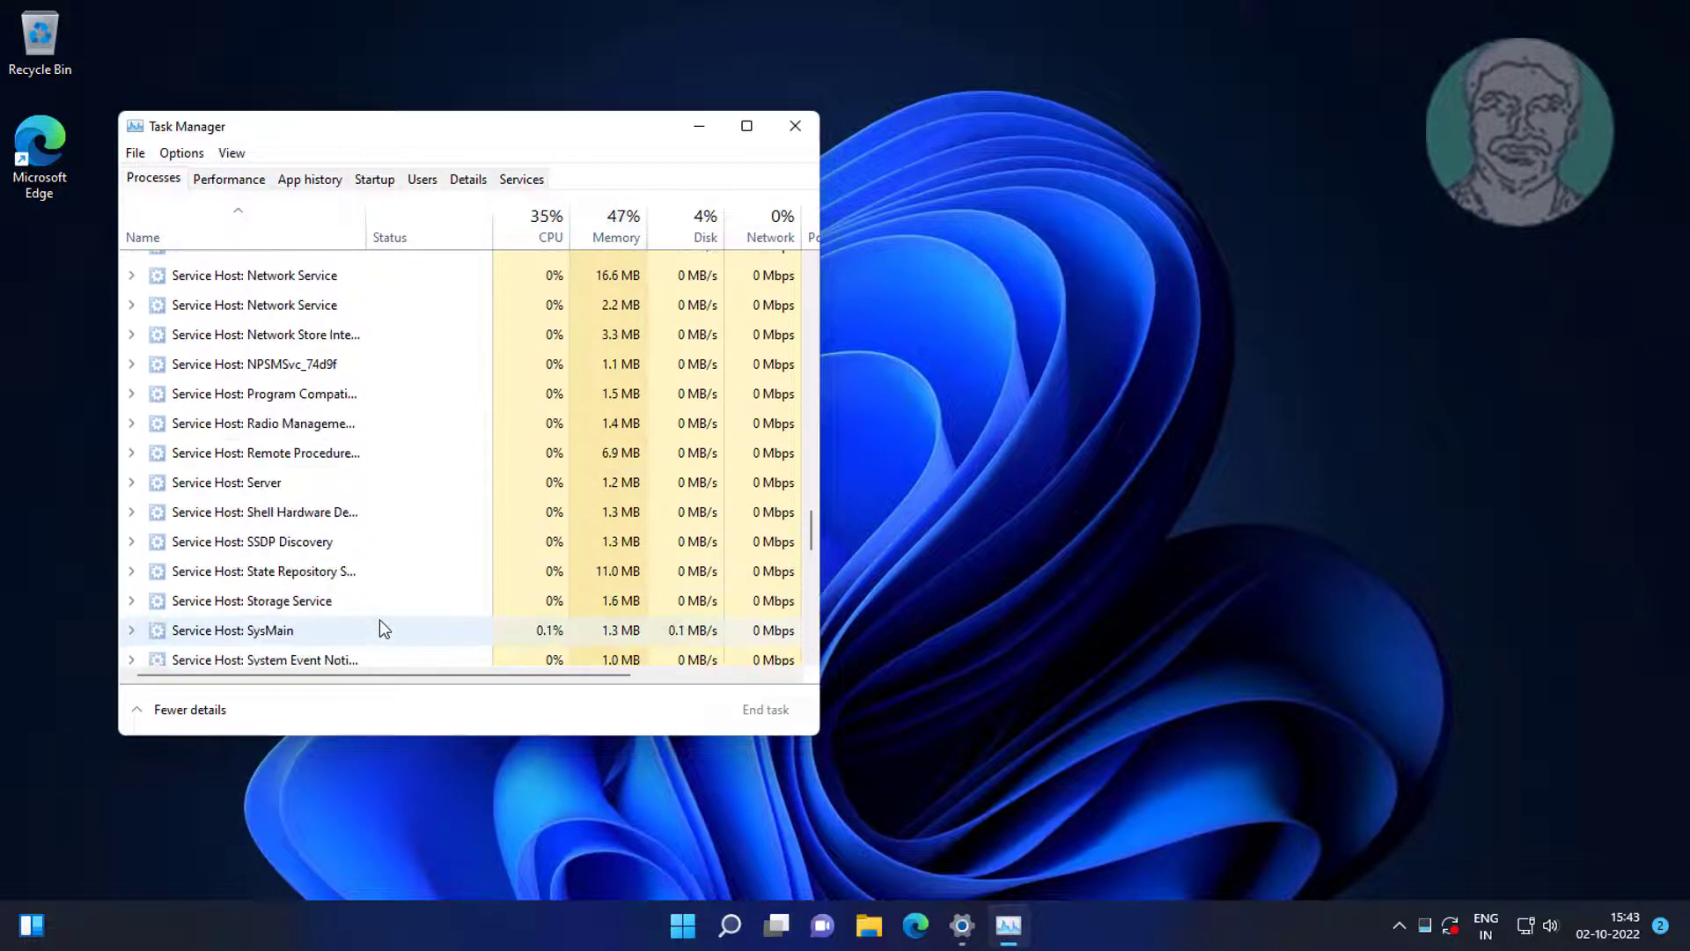
{"action": "scroll", "coordinate": [379, 619], "scroll_direction": "down", "scroll_amount": 5}
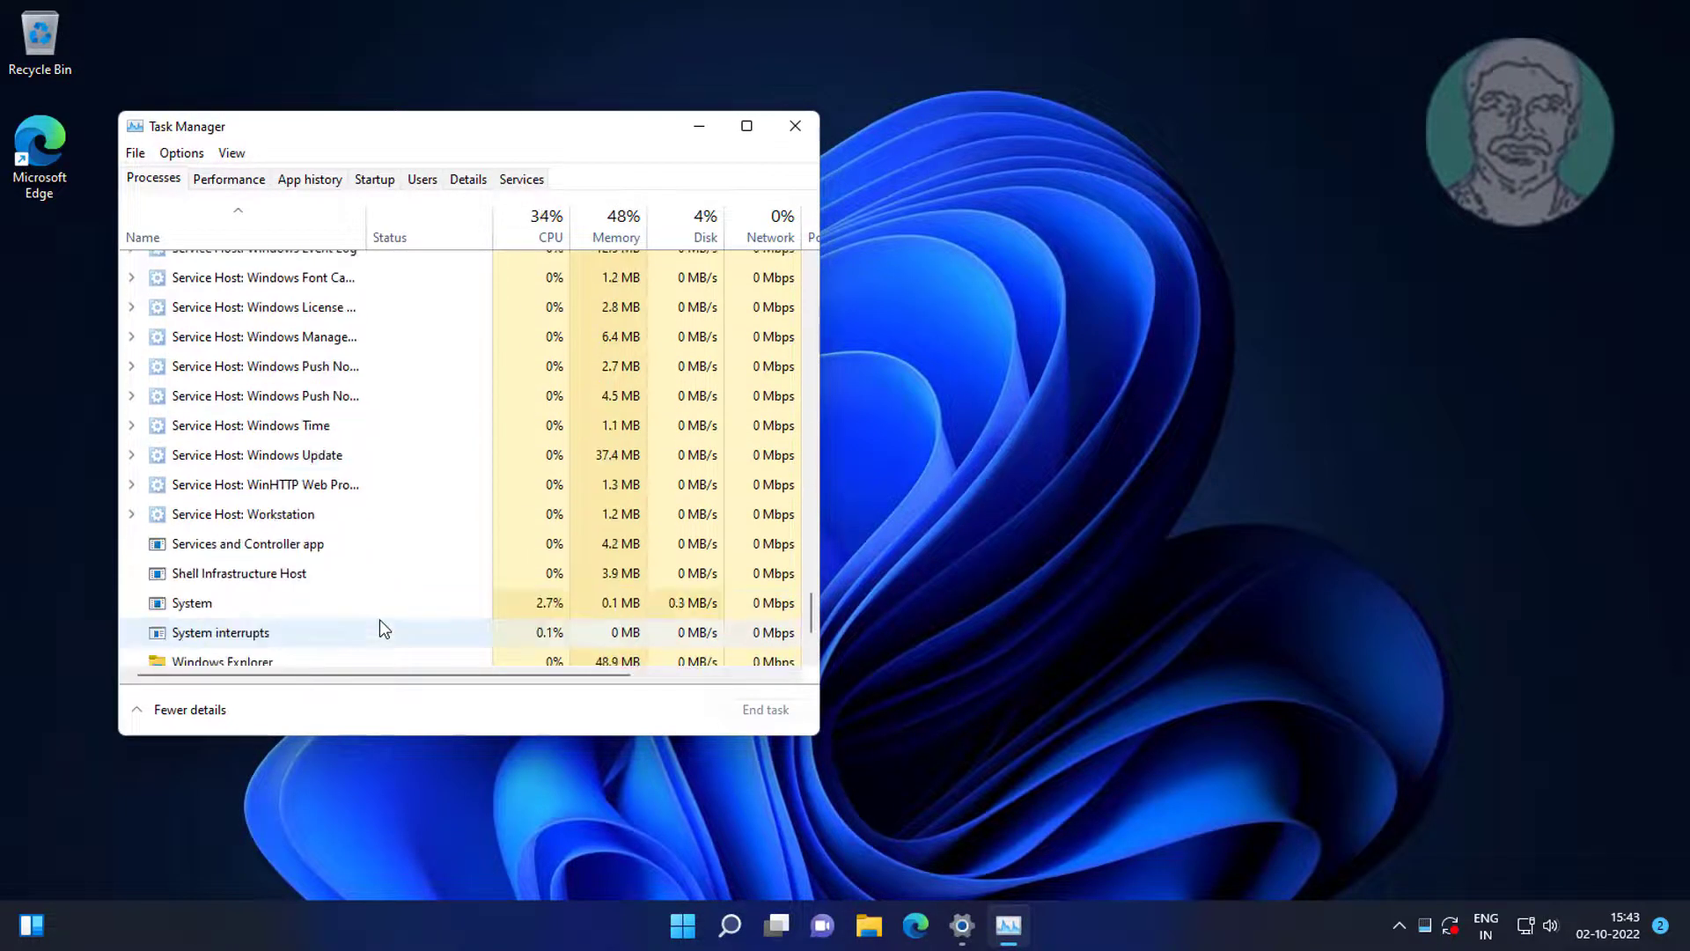
{"action": "left_click", "coordinate": [262, 511]}
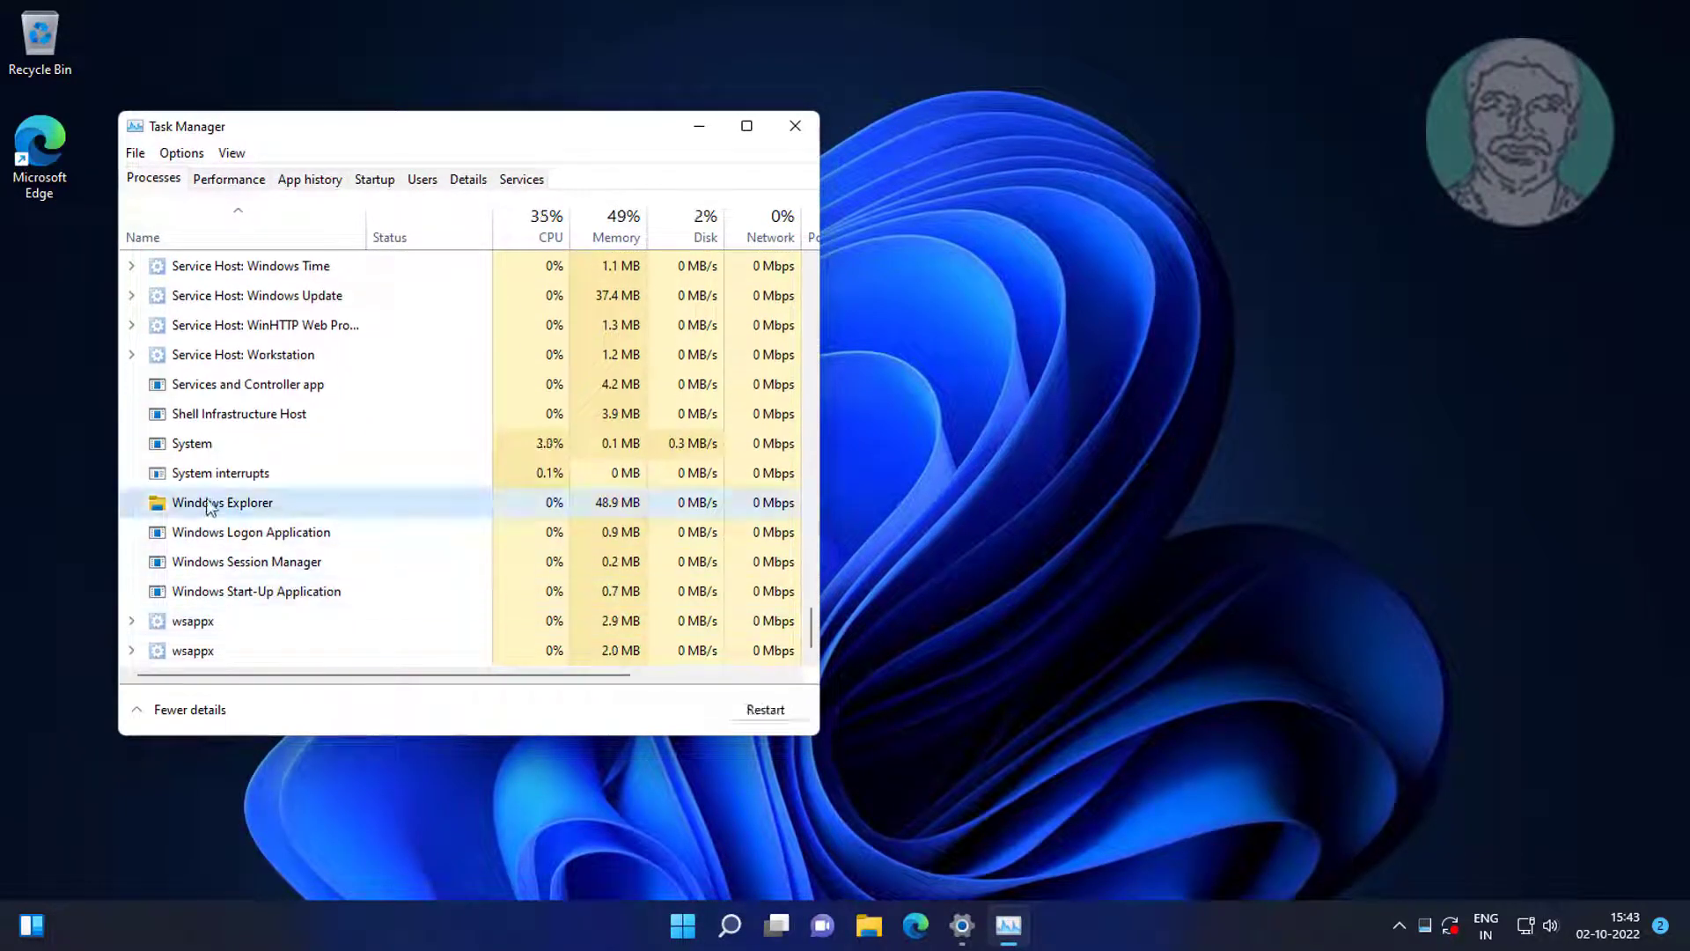
{"action": "left_click", "coordinate": [765, 710]}
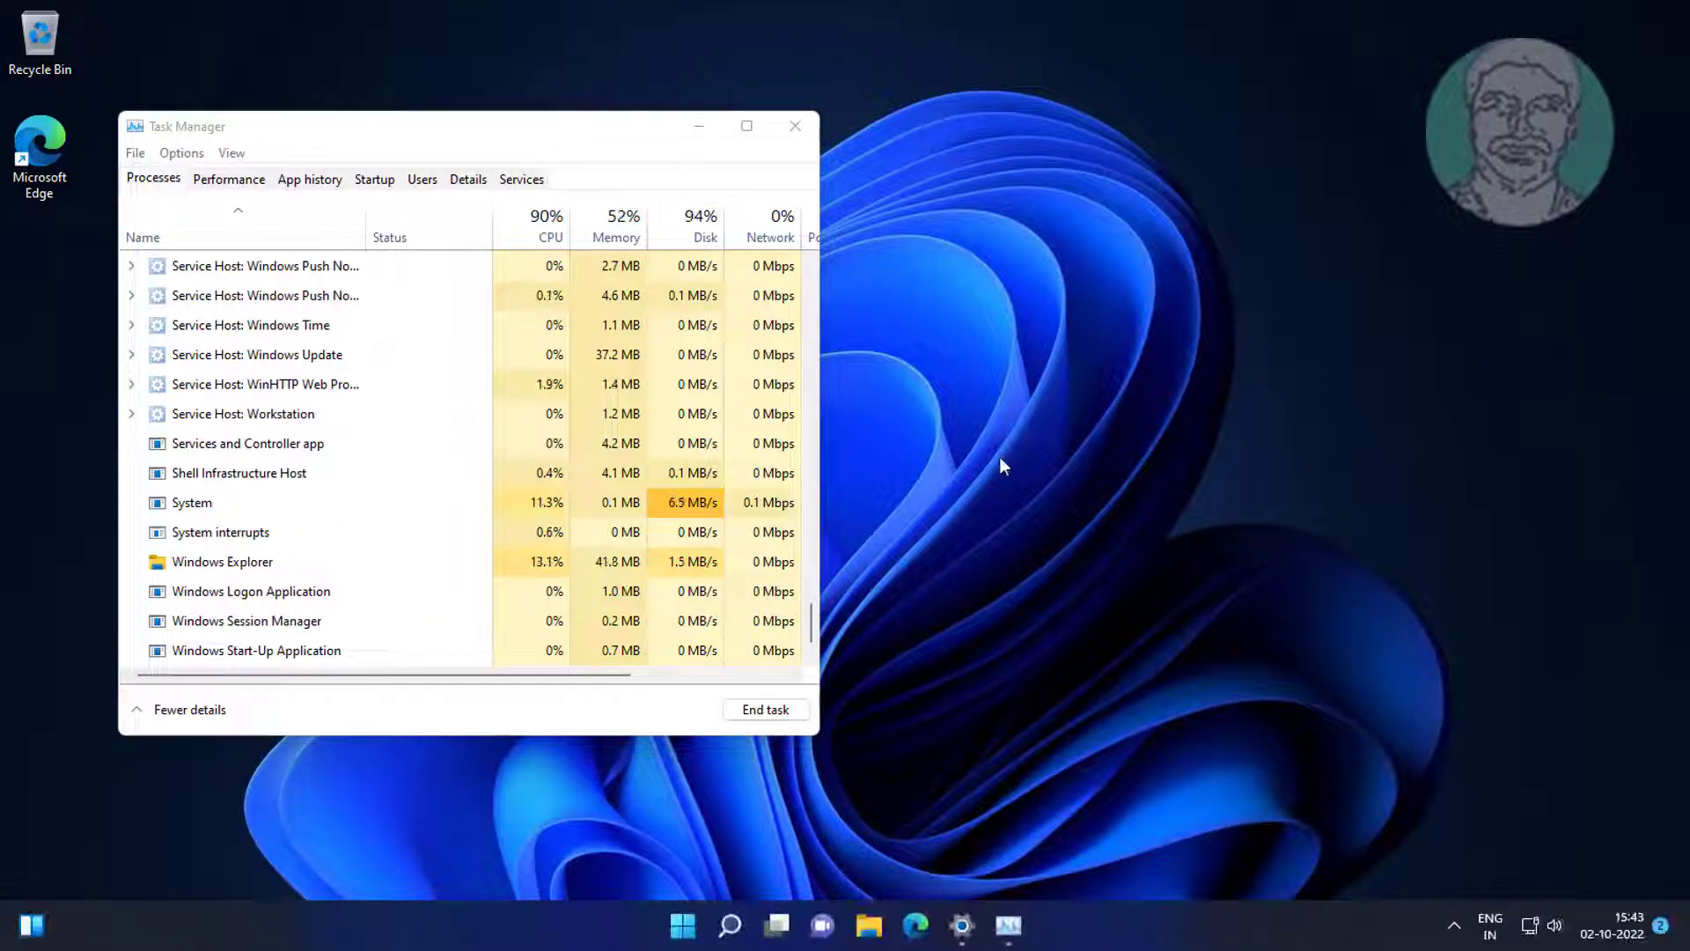
{"action": "left_click", "coordinate": [795, 126]}
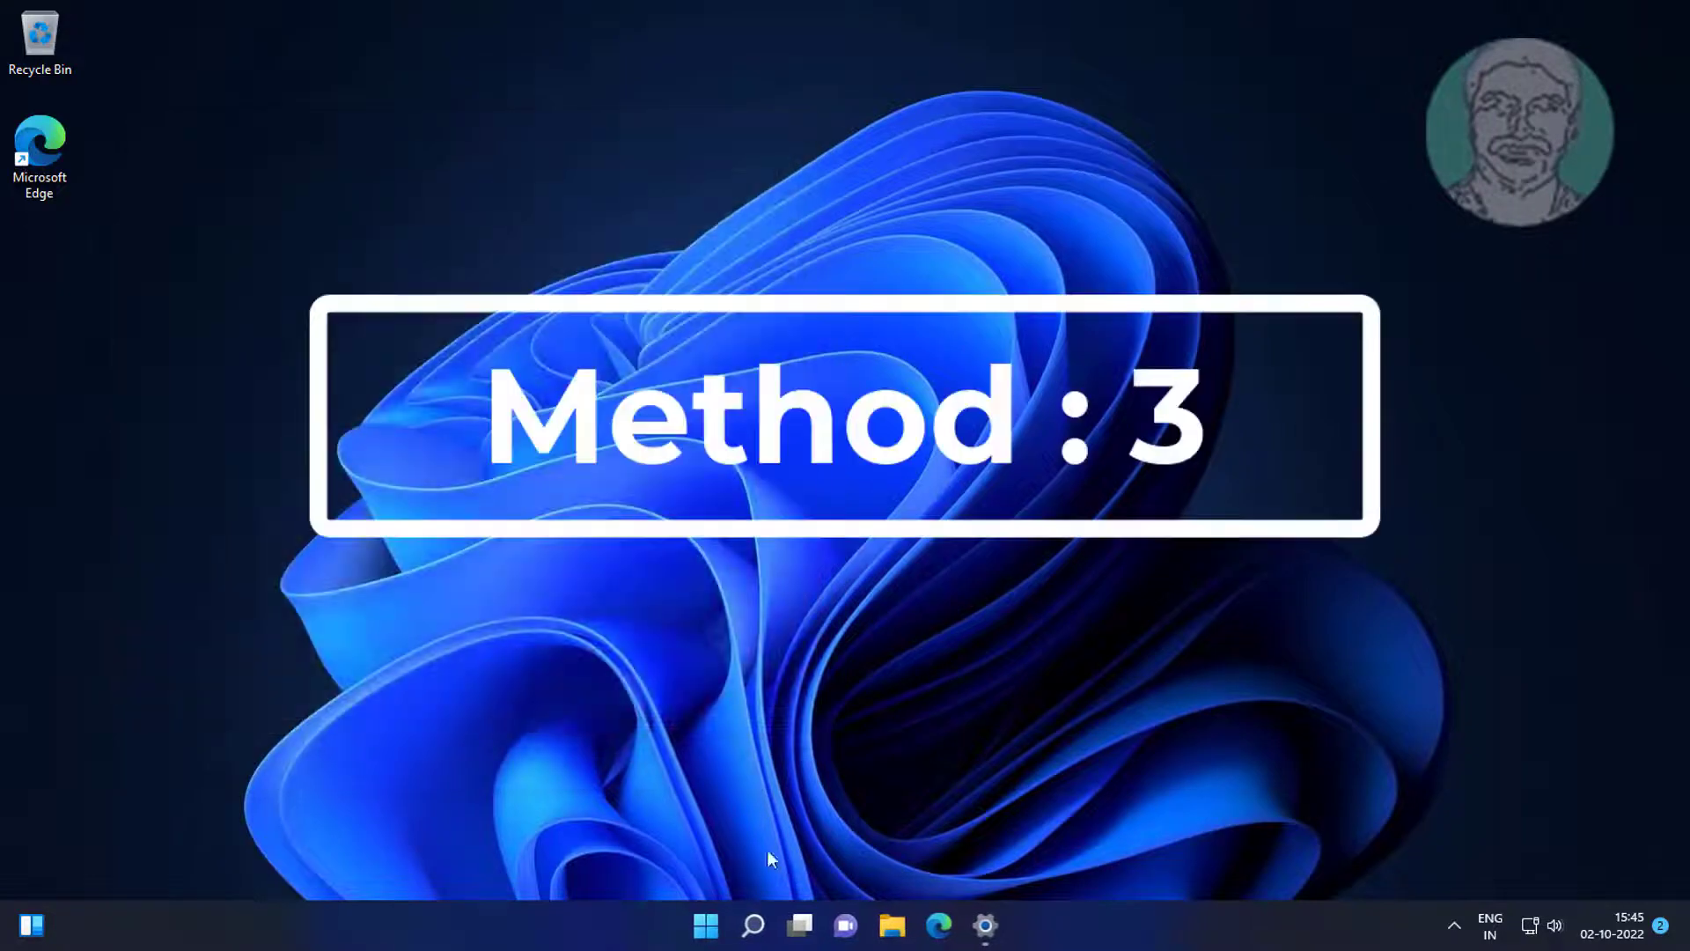
Switch to File Explorer and search Local Disk (C:) for ctfmon.exe.
{"action": "left_click", "coordinate": [892, 925]}
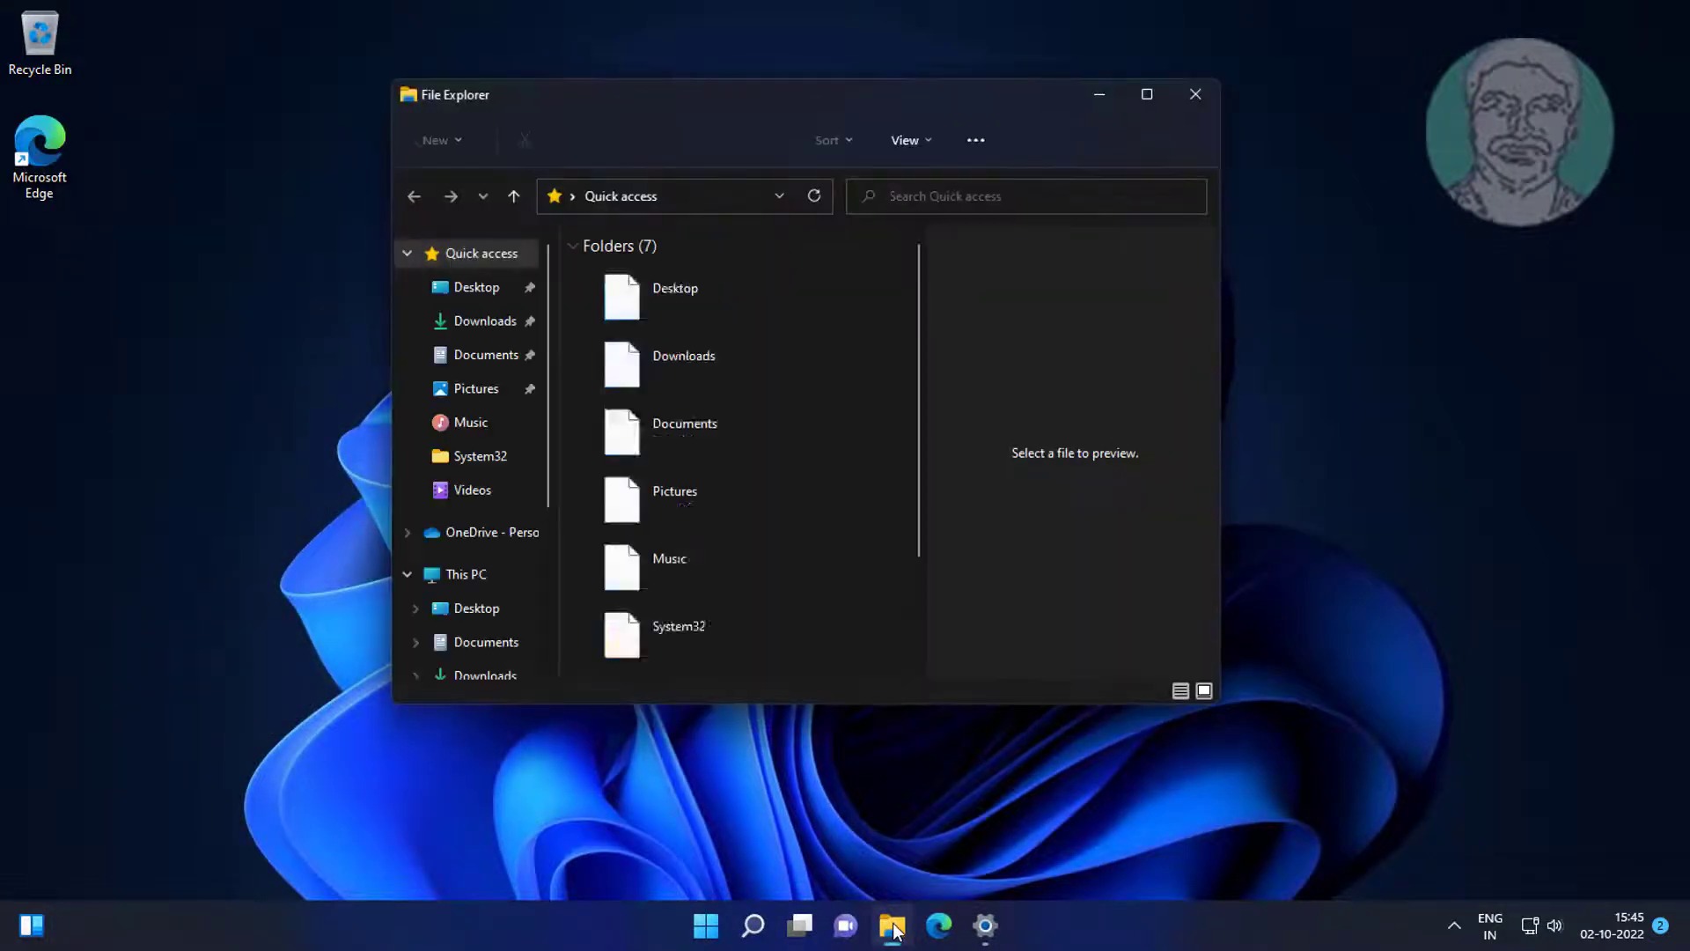
{"action": "left_click", "coordinate": [490, 579]}
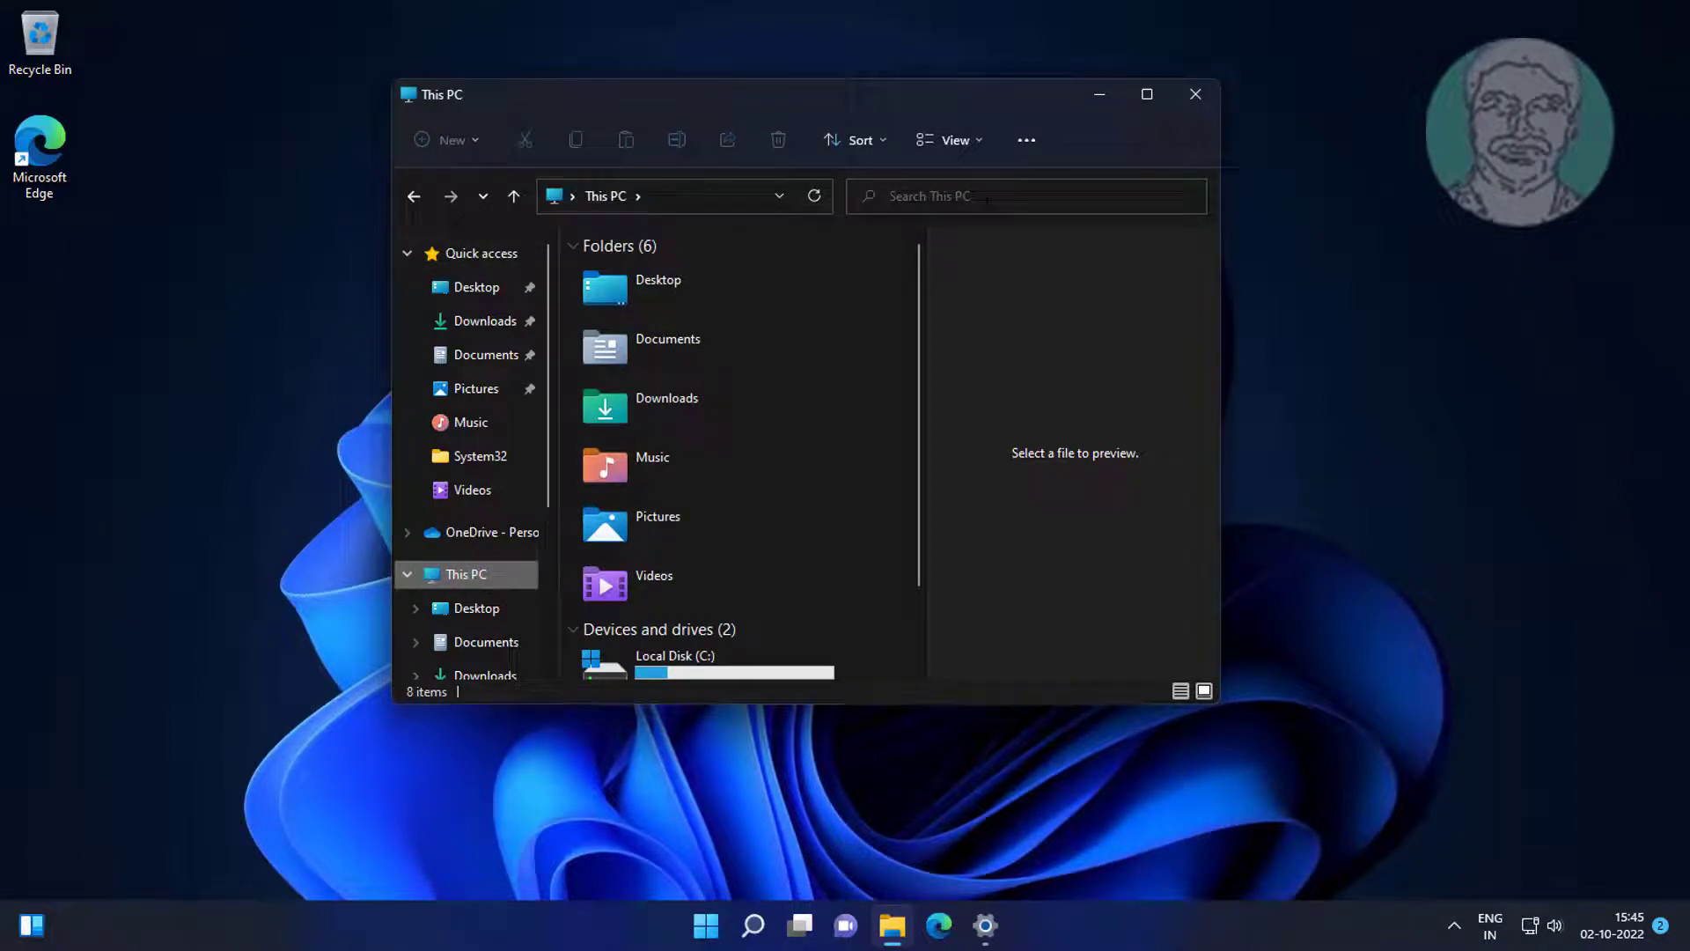
{"action": "double_click", "coordinate": [680, 669]}
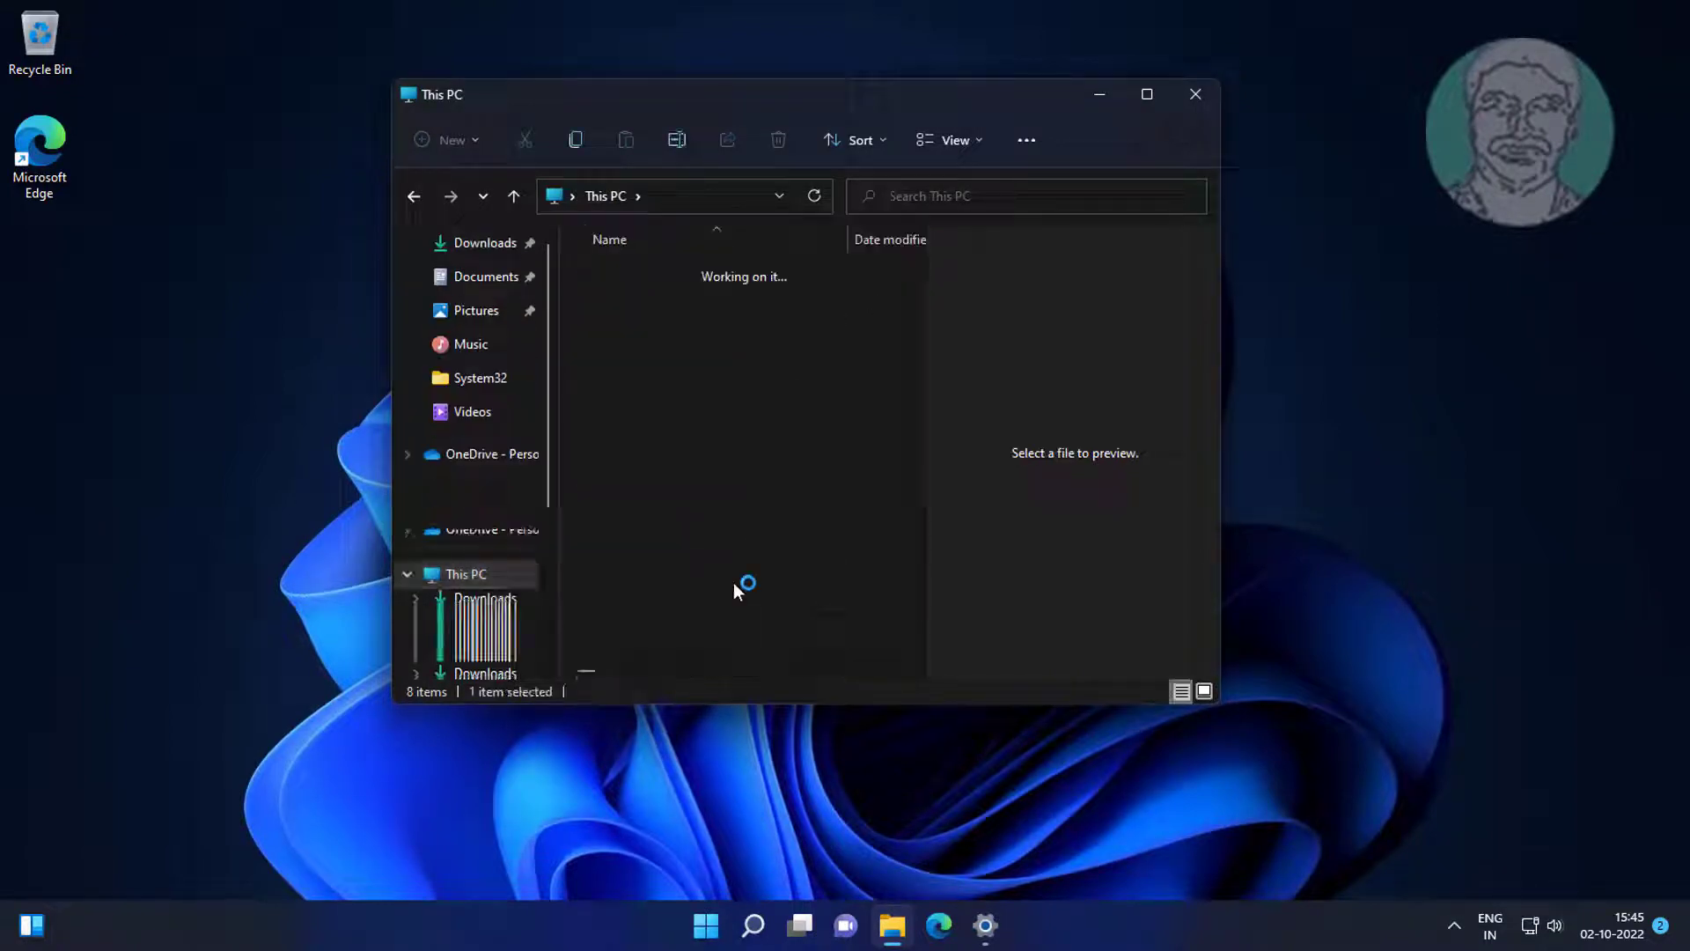
{"action": "left_click", "coordinate": [980, 197]}
{"action": "type", "text": "ct"}
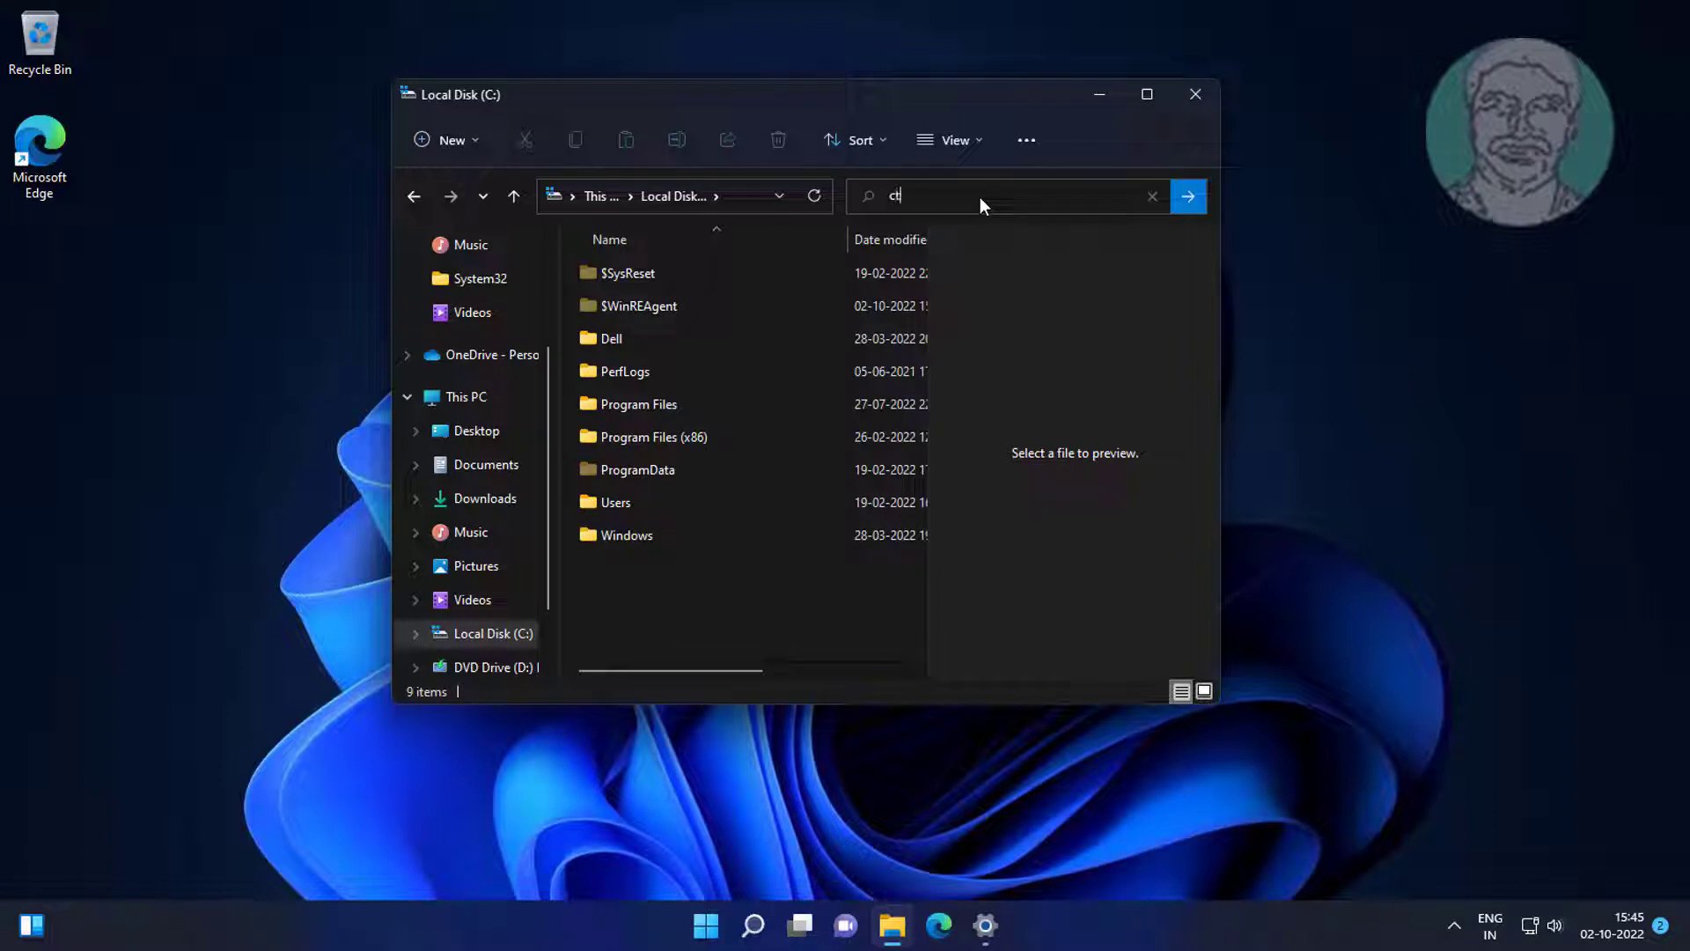
{"action": "type", "text": "fmonexe"}
{"action": "key", "text": "BackSpace"}
{"action": "key", "text": "BackSpace"}
{"action": "key", "text": "BackSpace"}
{"action": "type", "text": "fmon"}
{"action": "left_click", "coordinate": [1186, 198]}
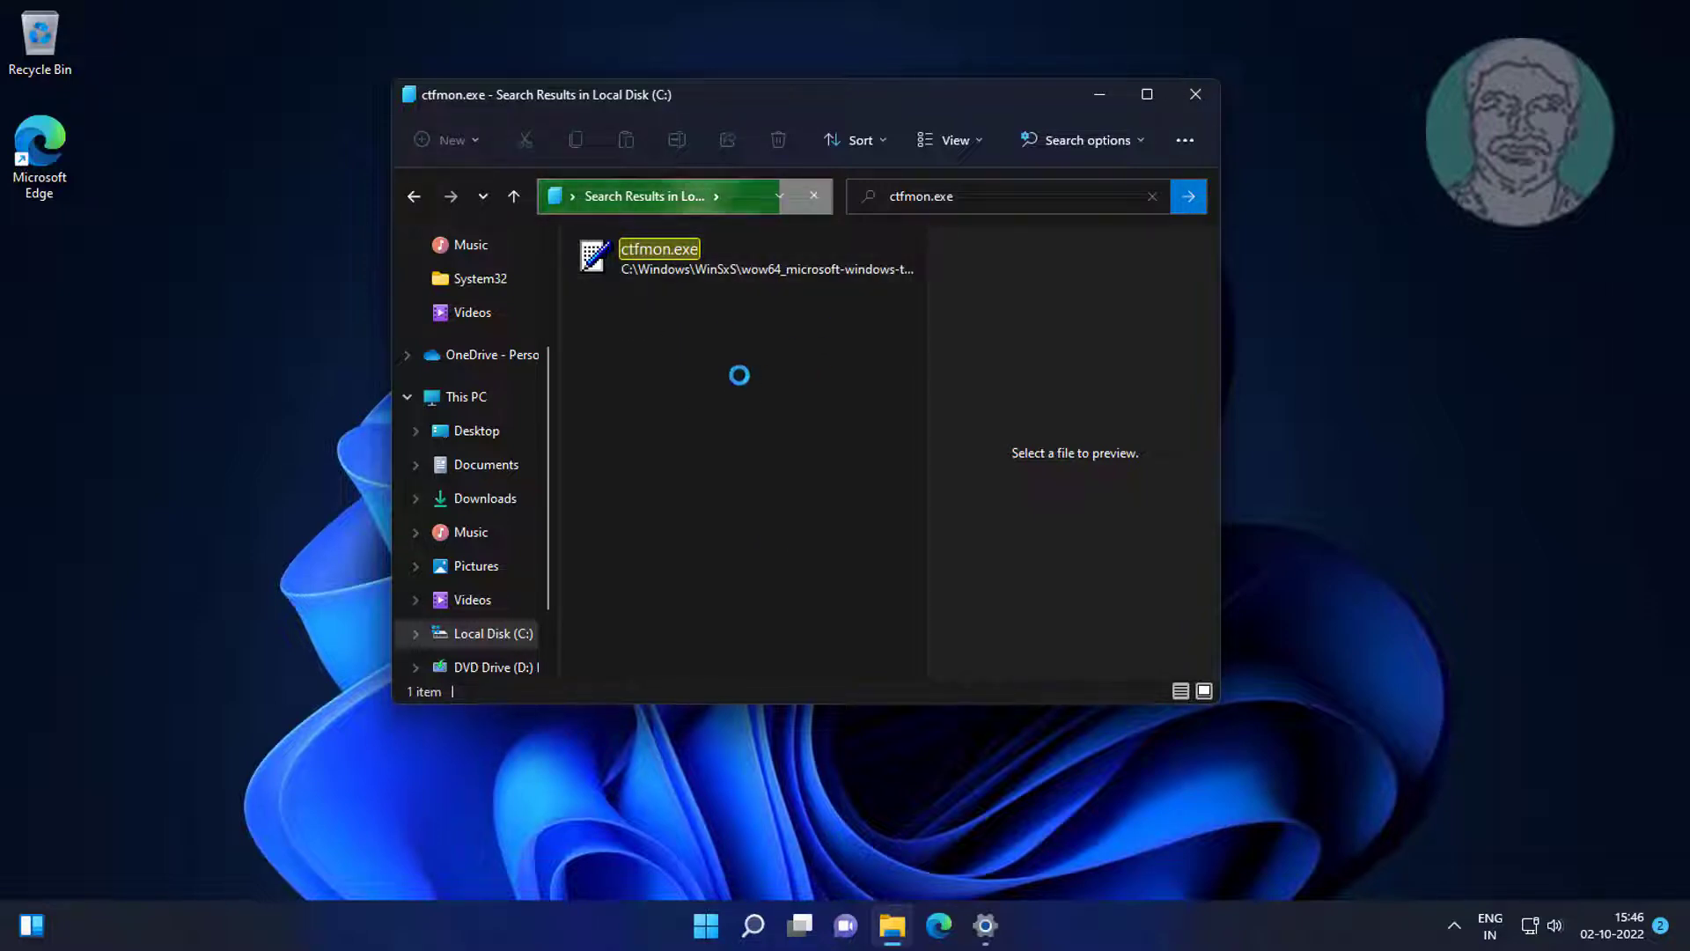
Create a desktop shortcut to the ctfmon.exe file found in the wow64 folder and close File Explorer.
{"action": "right_click", "coordinate": [670, 246]}
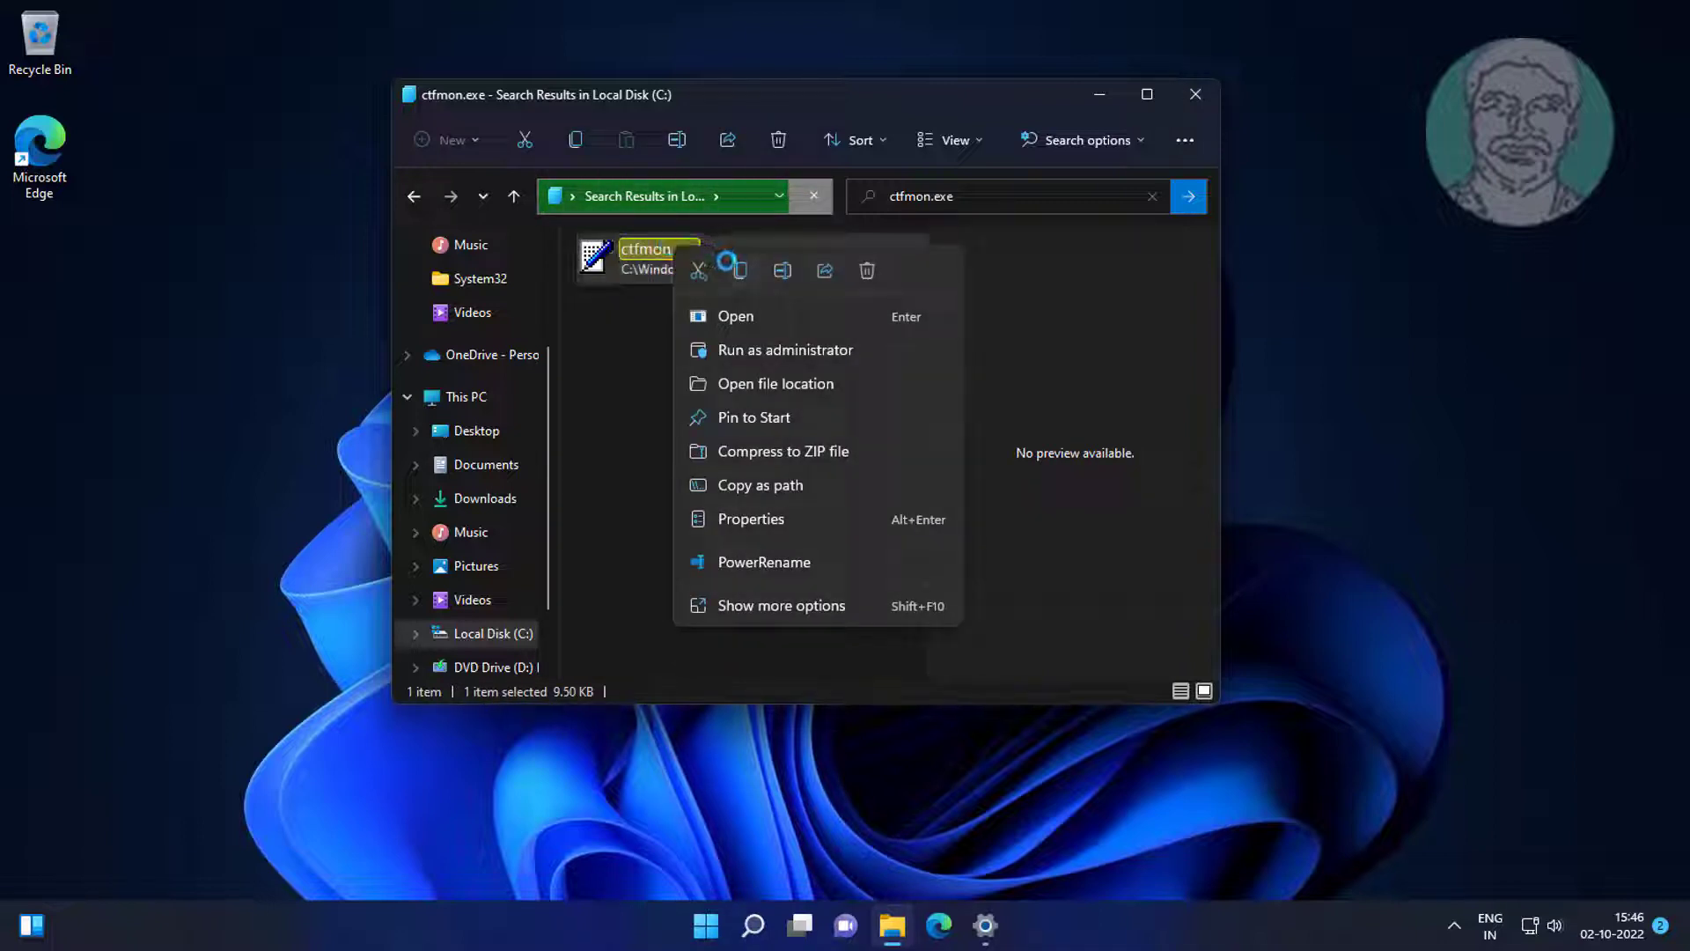
{"action": "left_click", "coordinate": [781, 604]}
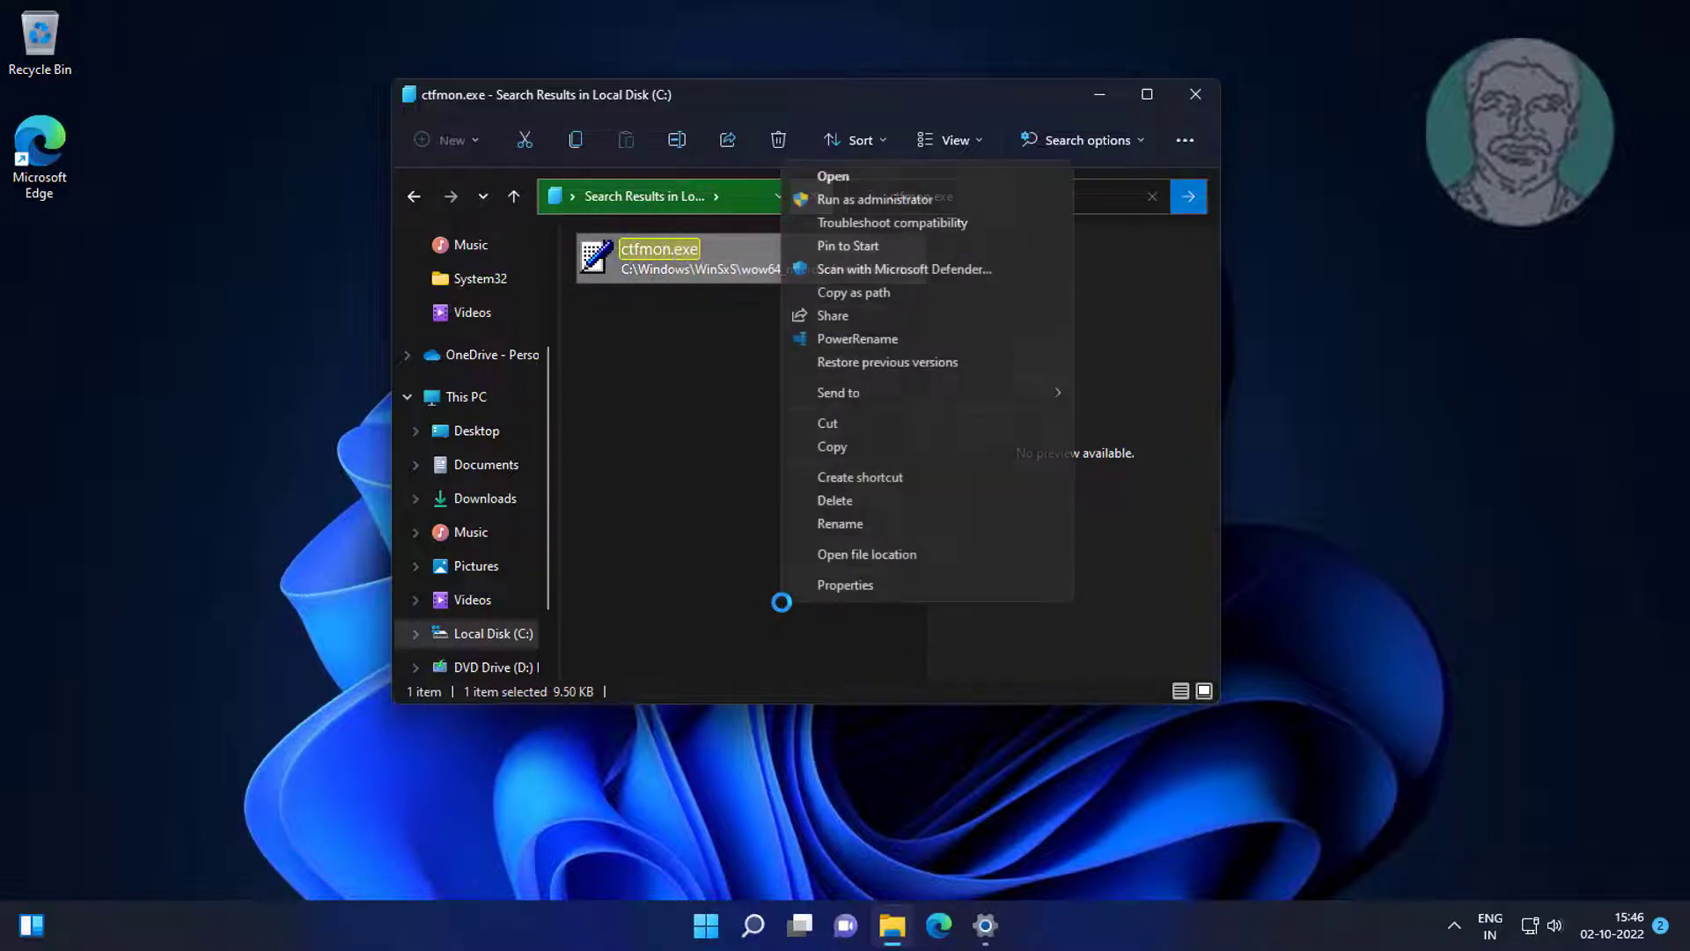
{"action": "mouse_move", "coordinate": [858, 396]}
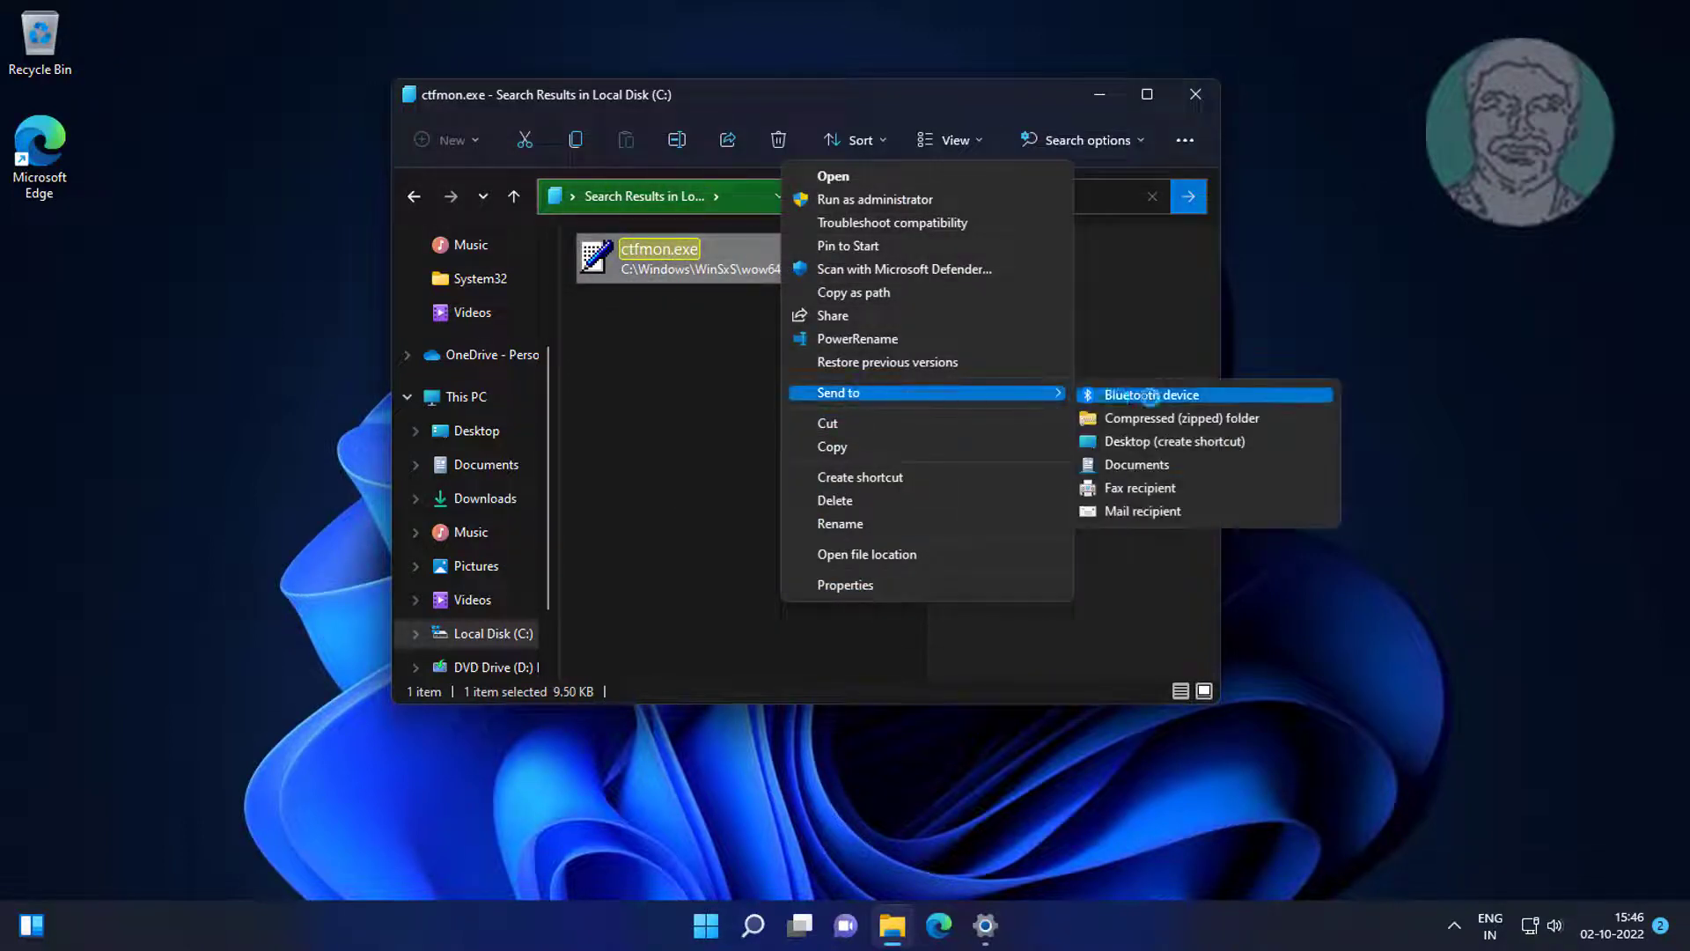
{"action": "left_click", "coordinate": [1172, 440]}
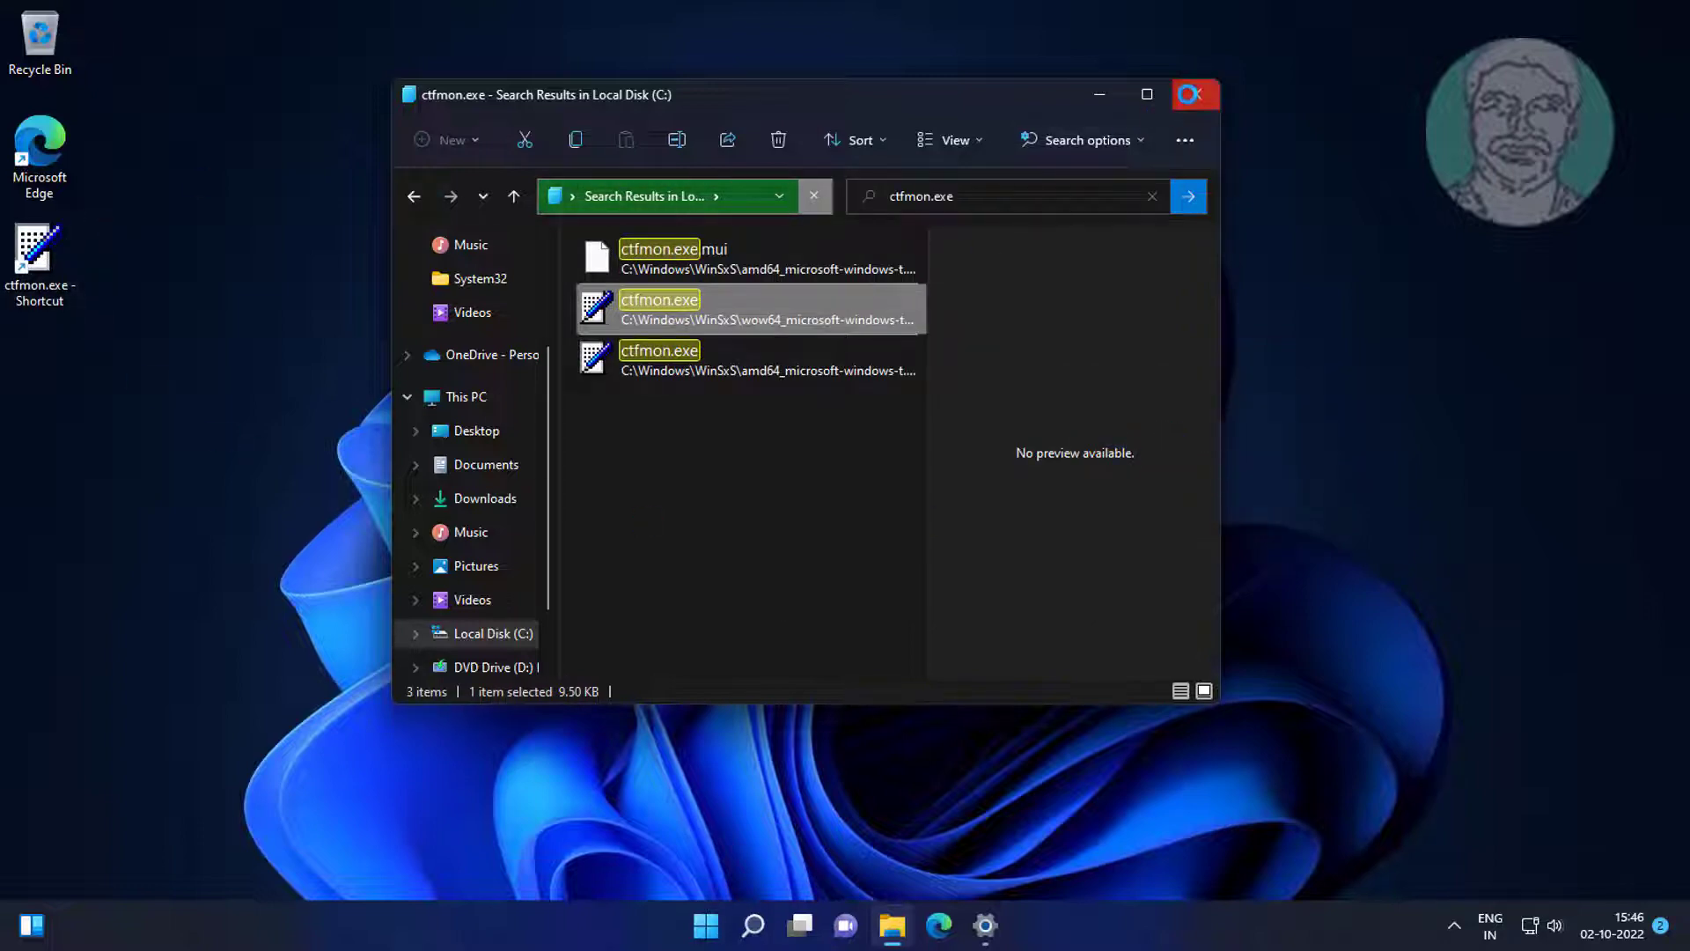
{"action": "left_click", "coordinate": [1195, 94]}
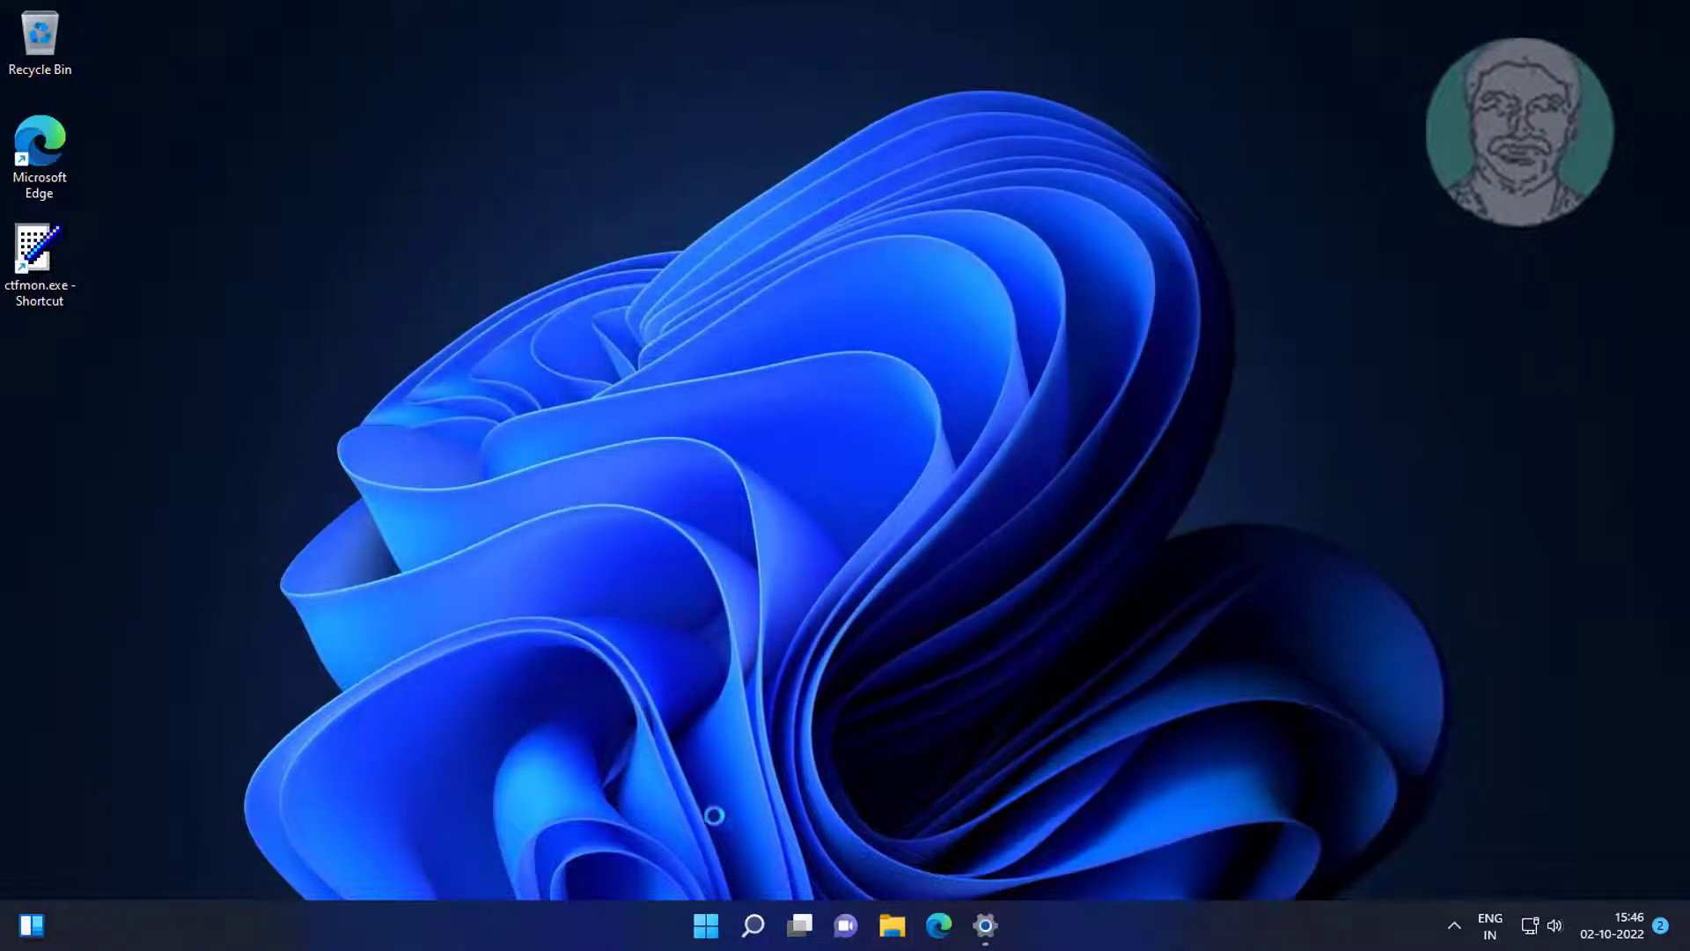
Open the Windows Startup folder by running shell:startup.
{"action": "right_click", "coordinate": [706, 925]}
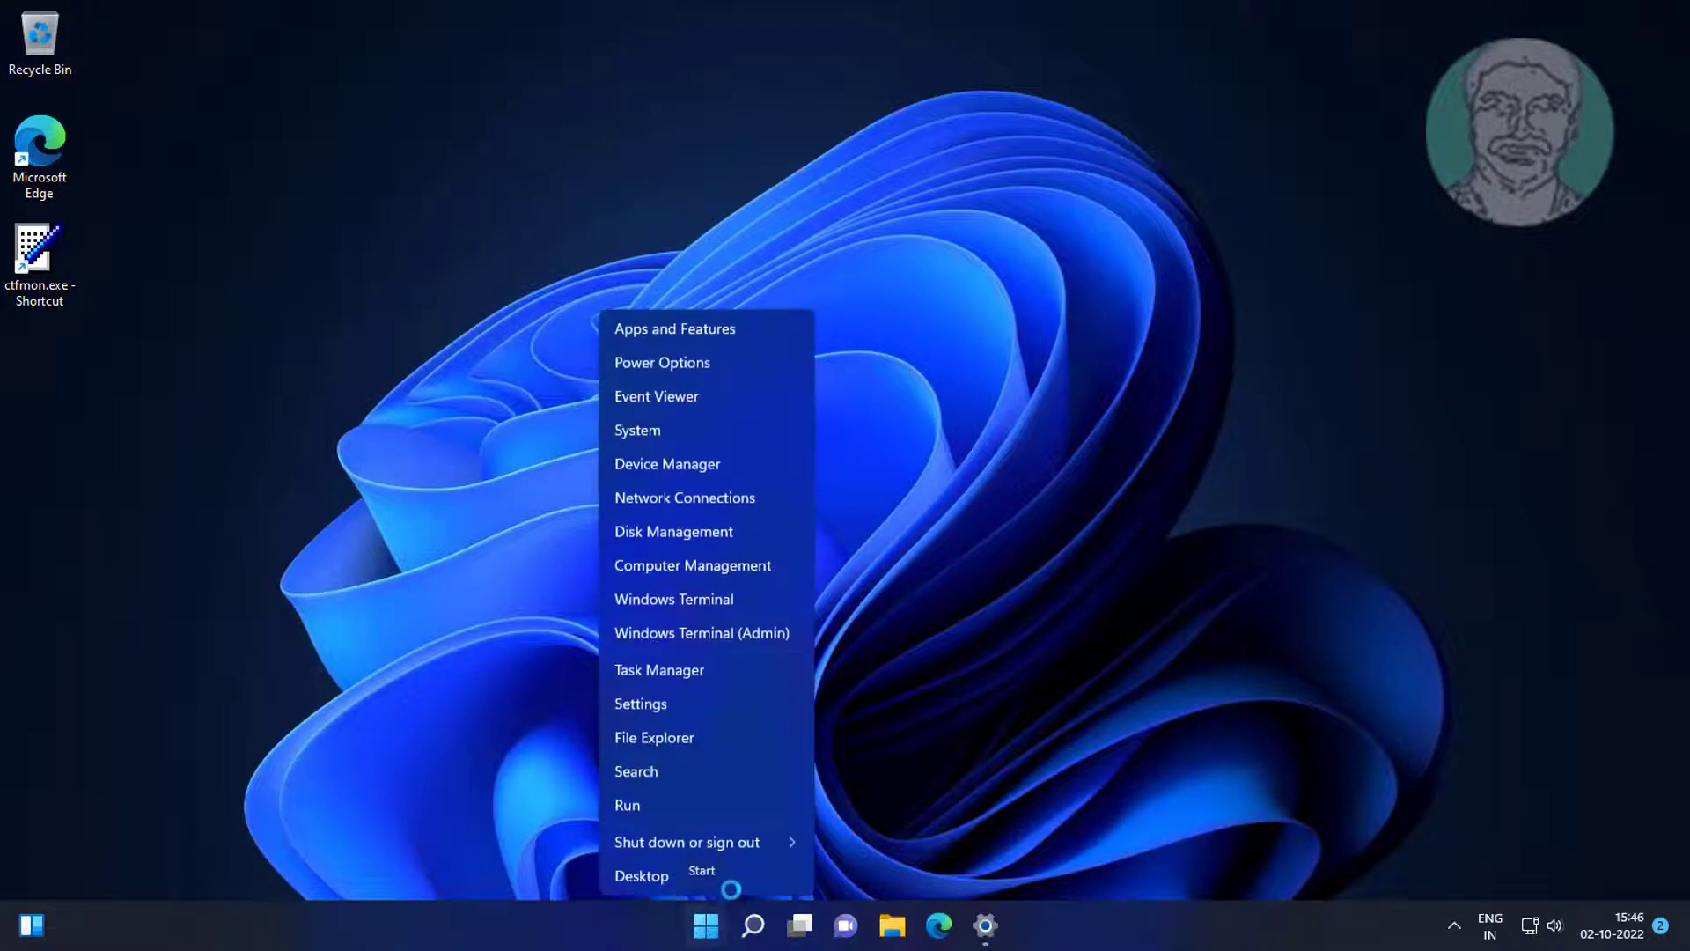
{"action": "left_click", "coordinate": [690, 805]}
{"action": "type", "text": "shell:startup"}
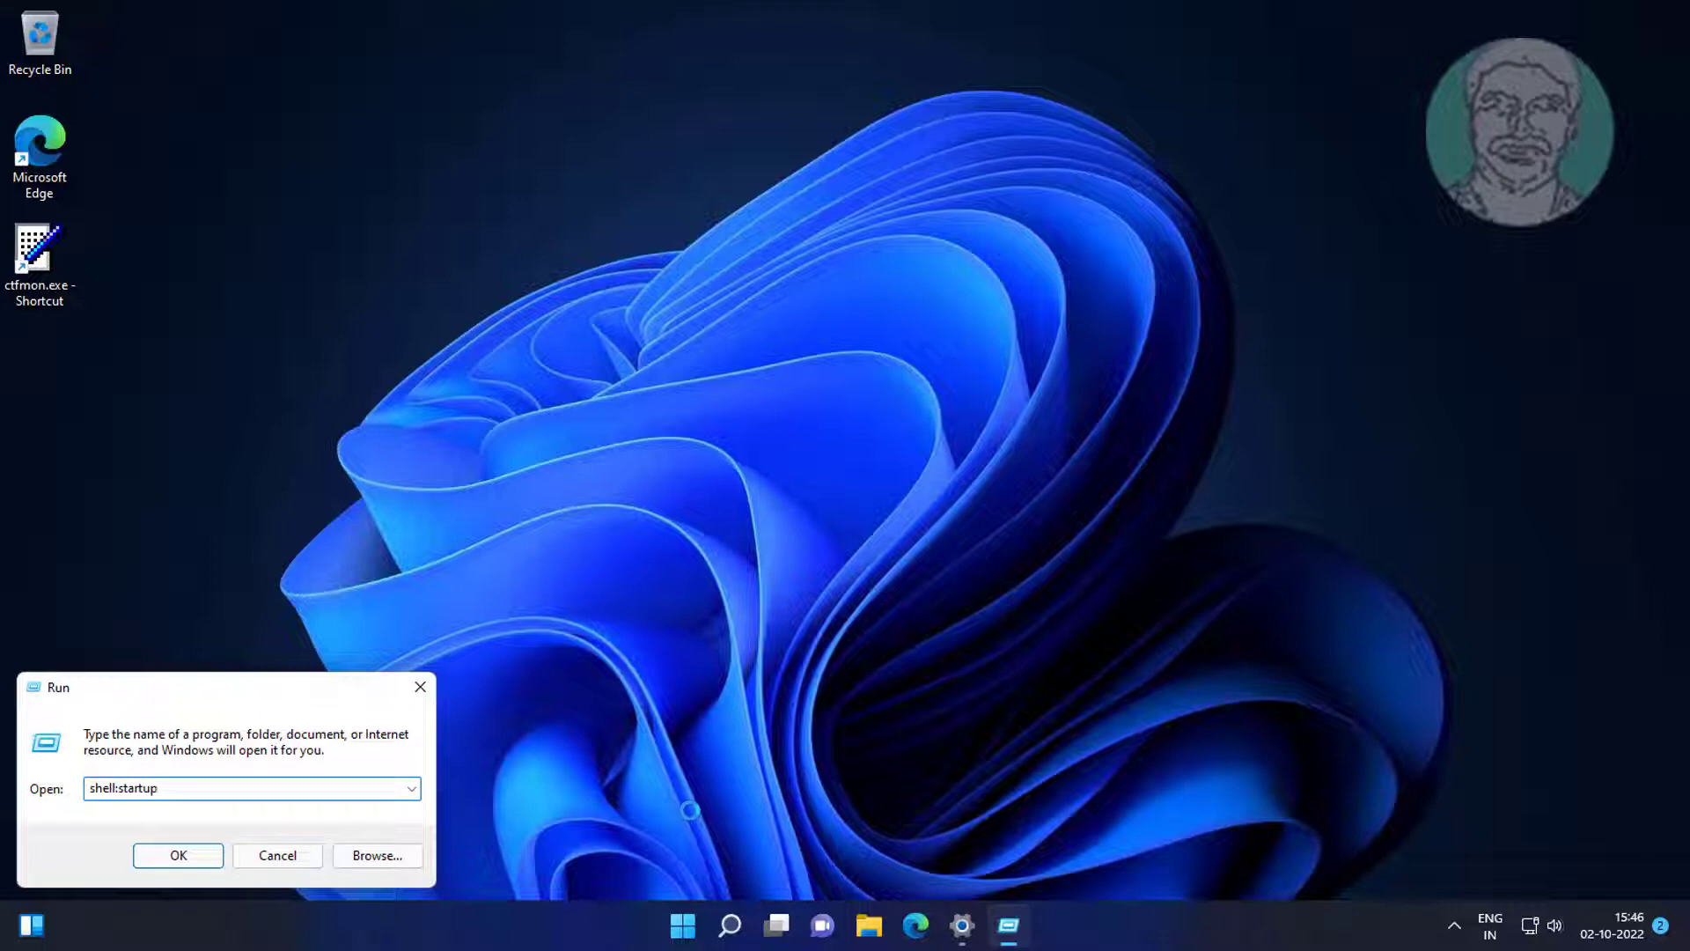
{"action": "left_click", "coordinate": [173, 856]}
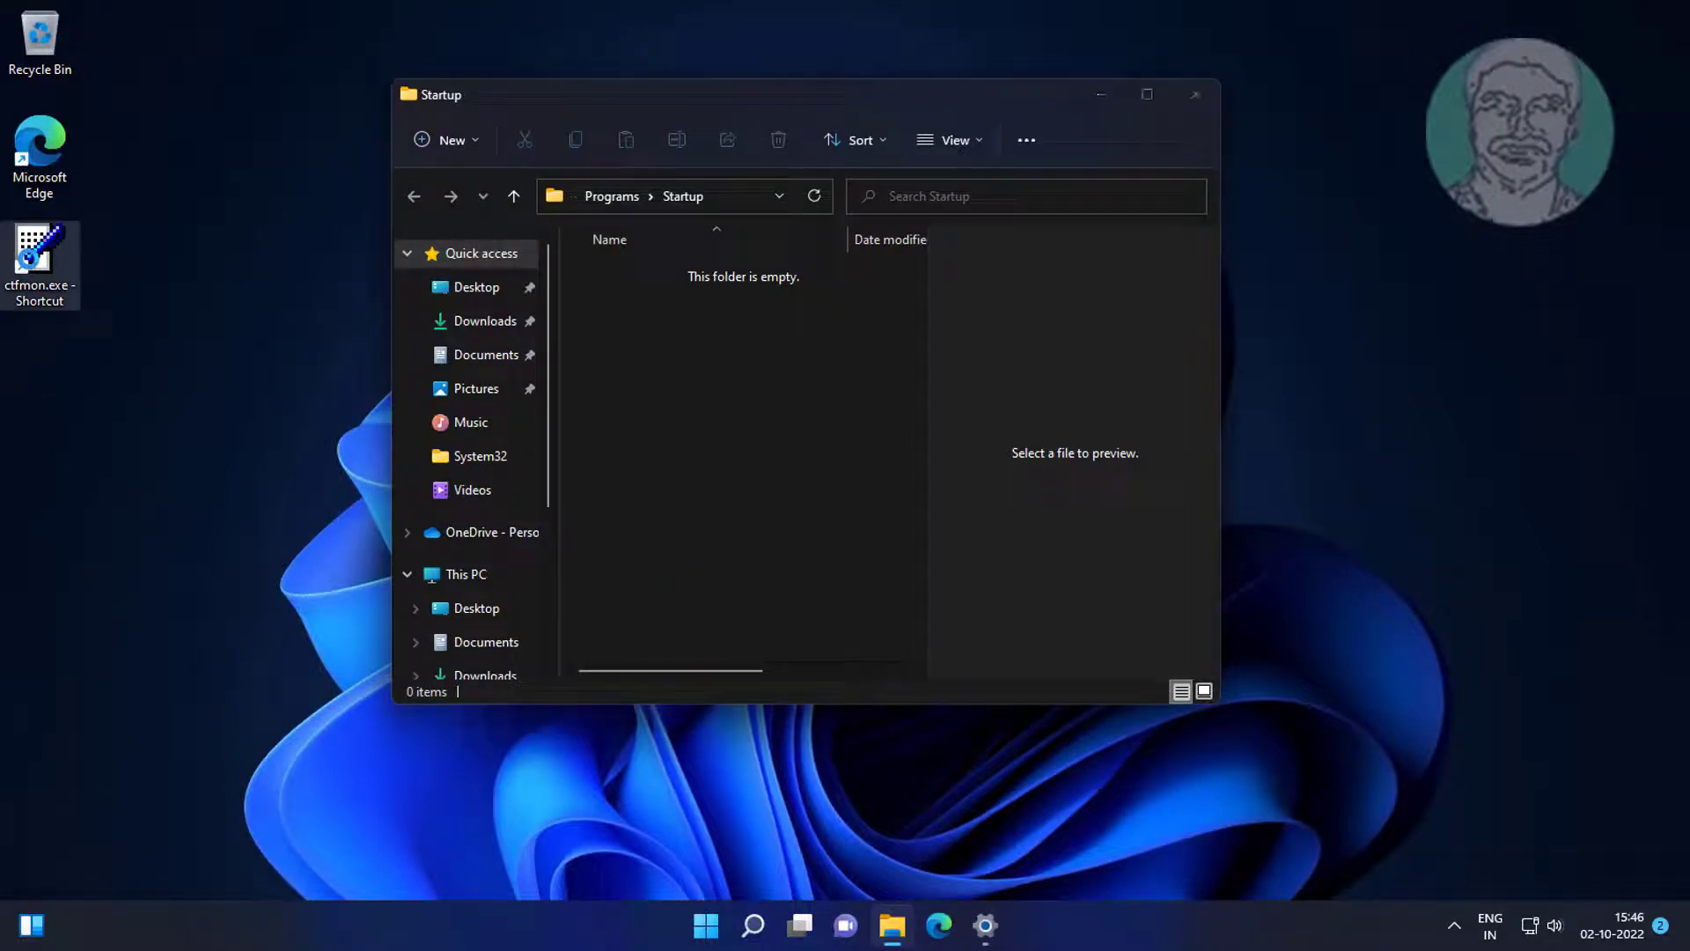
Copy the ctfmon.exe shortcut from the desktop into the Startup folder and close the folder window.
{"action": "right_click", "coordinate": [35, 258]}
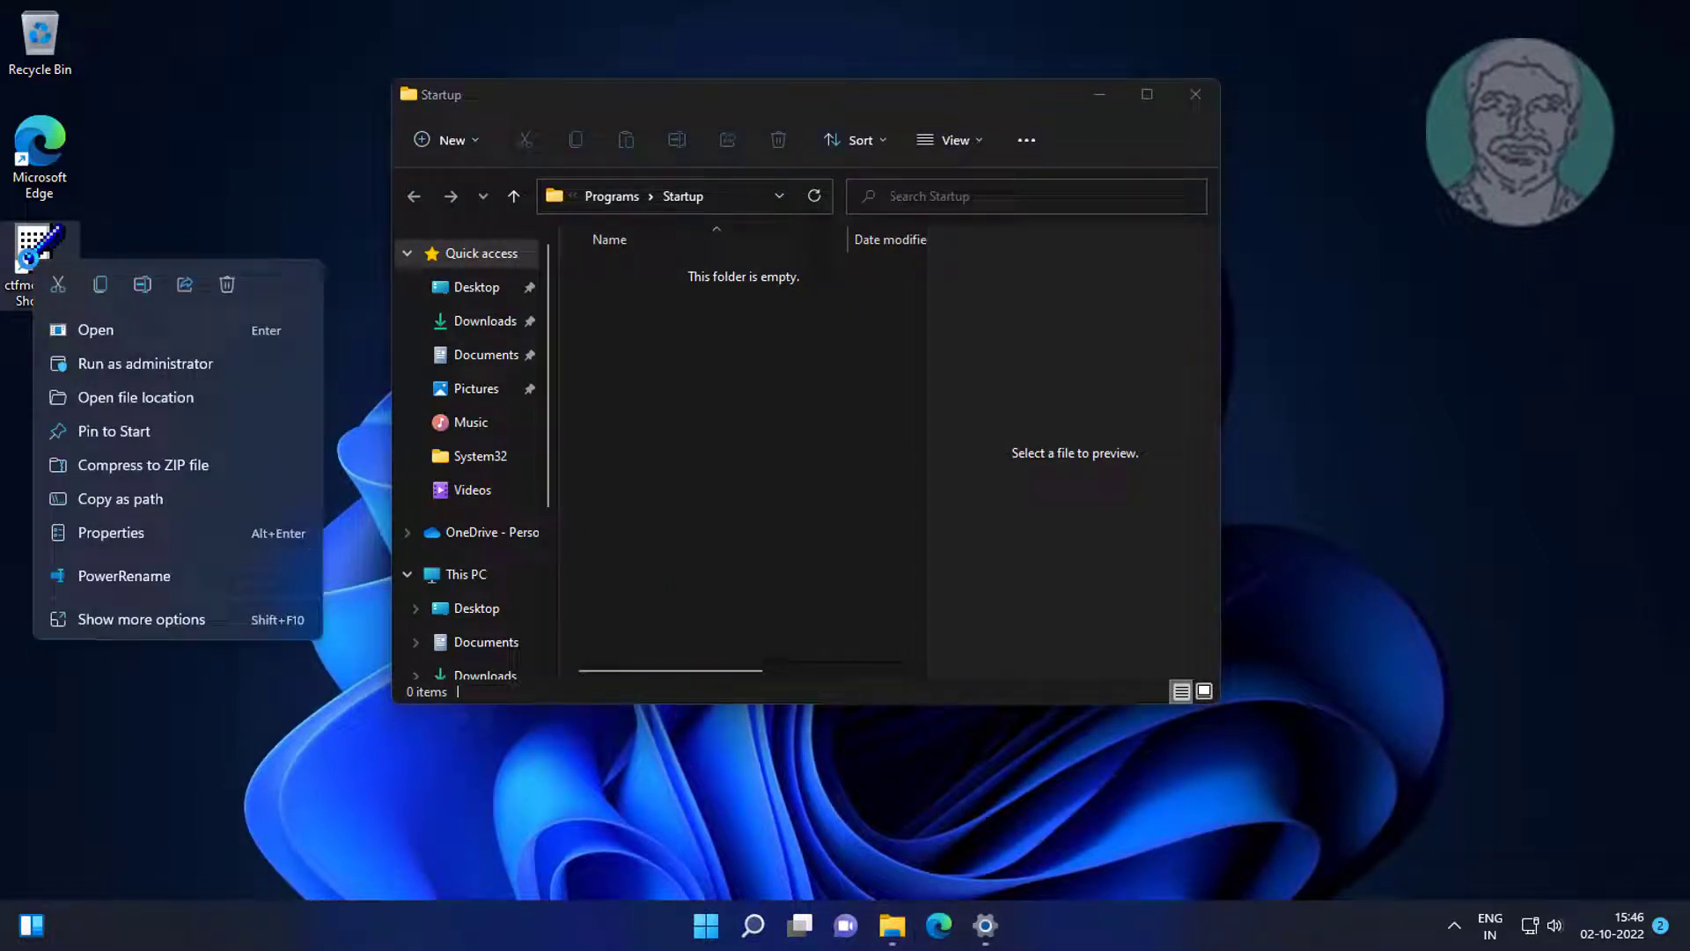
{"action": "left_click", "coordinate": [102, 282]}
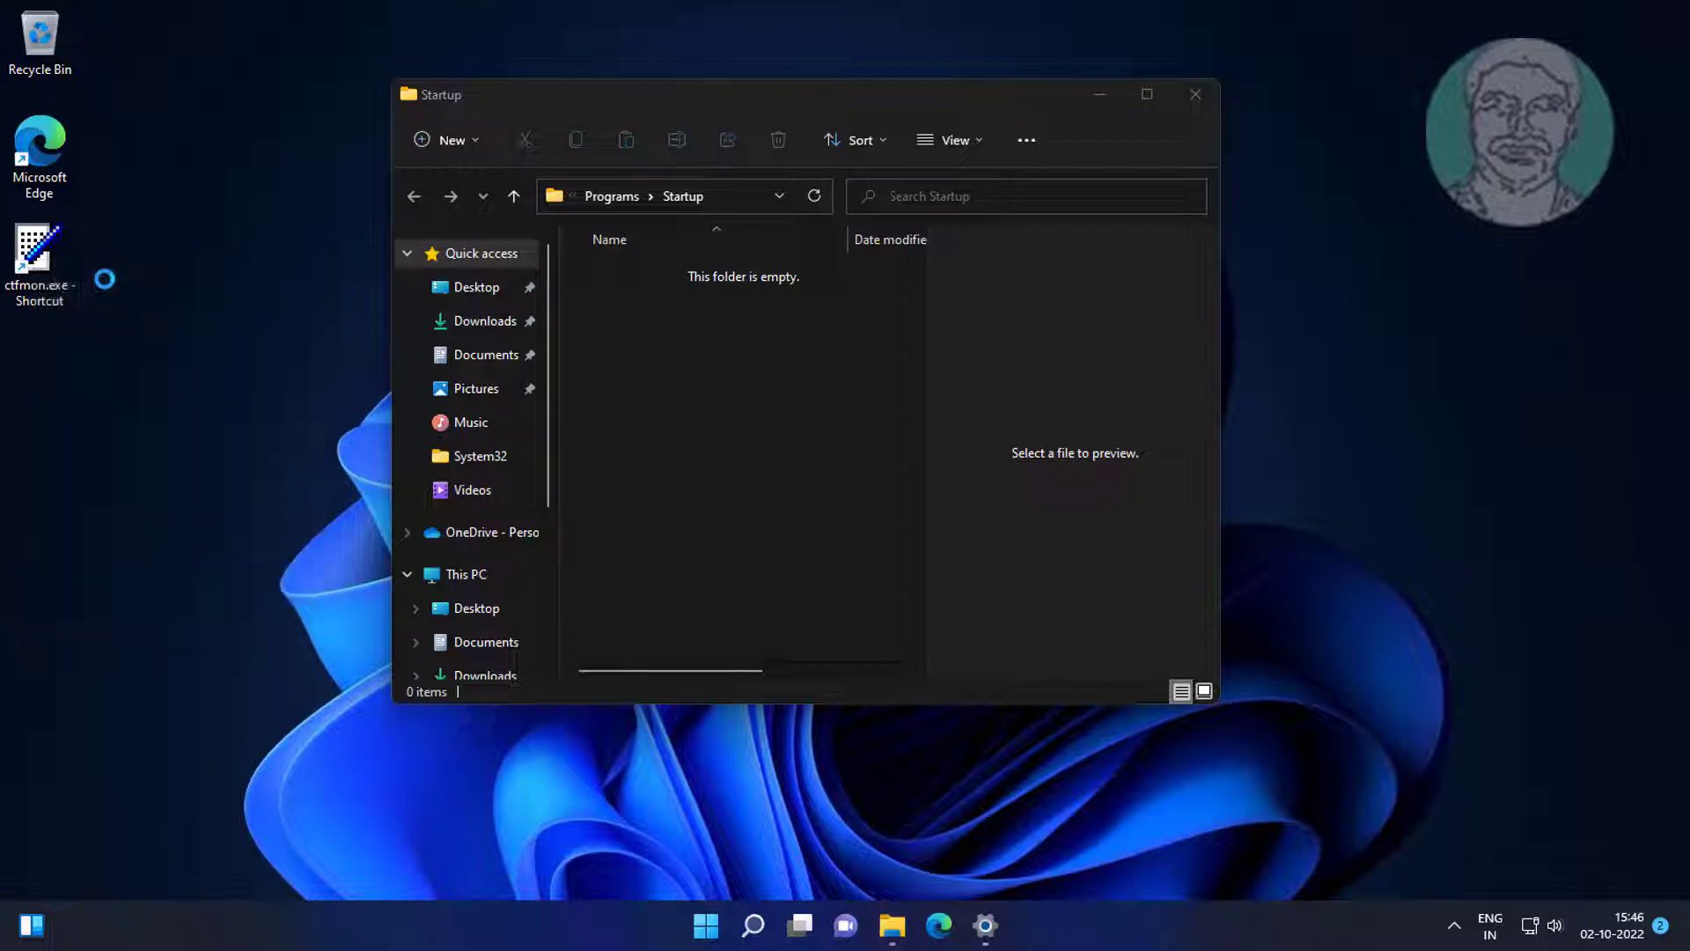
{"action": "left_click", "coordinate": [773, 366]}
{"action": "right_click", "coordinate": [773, 365]}
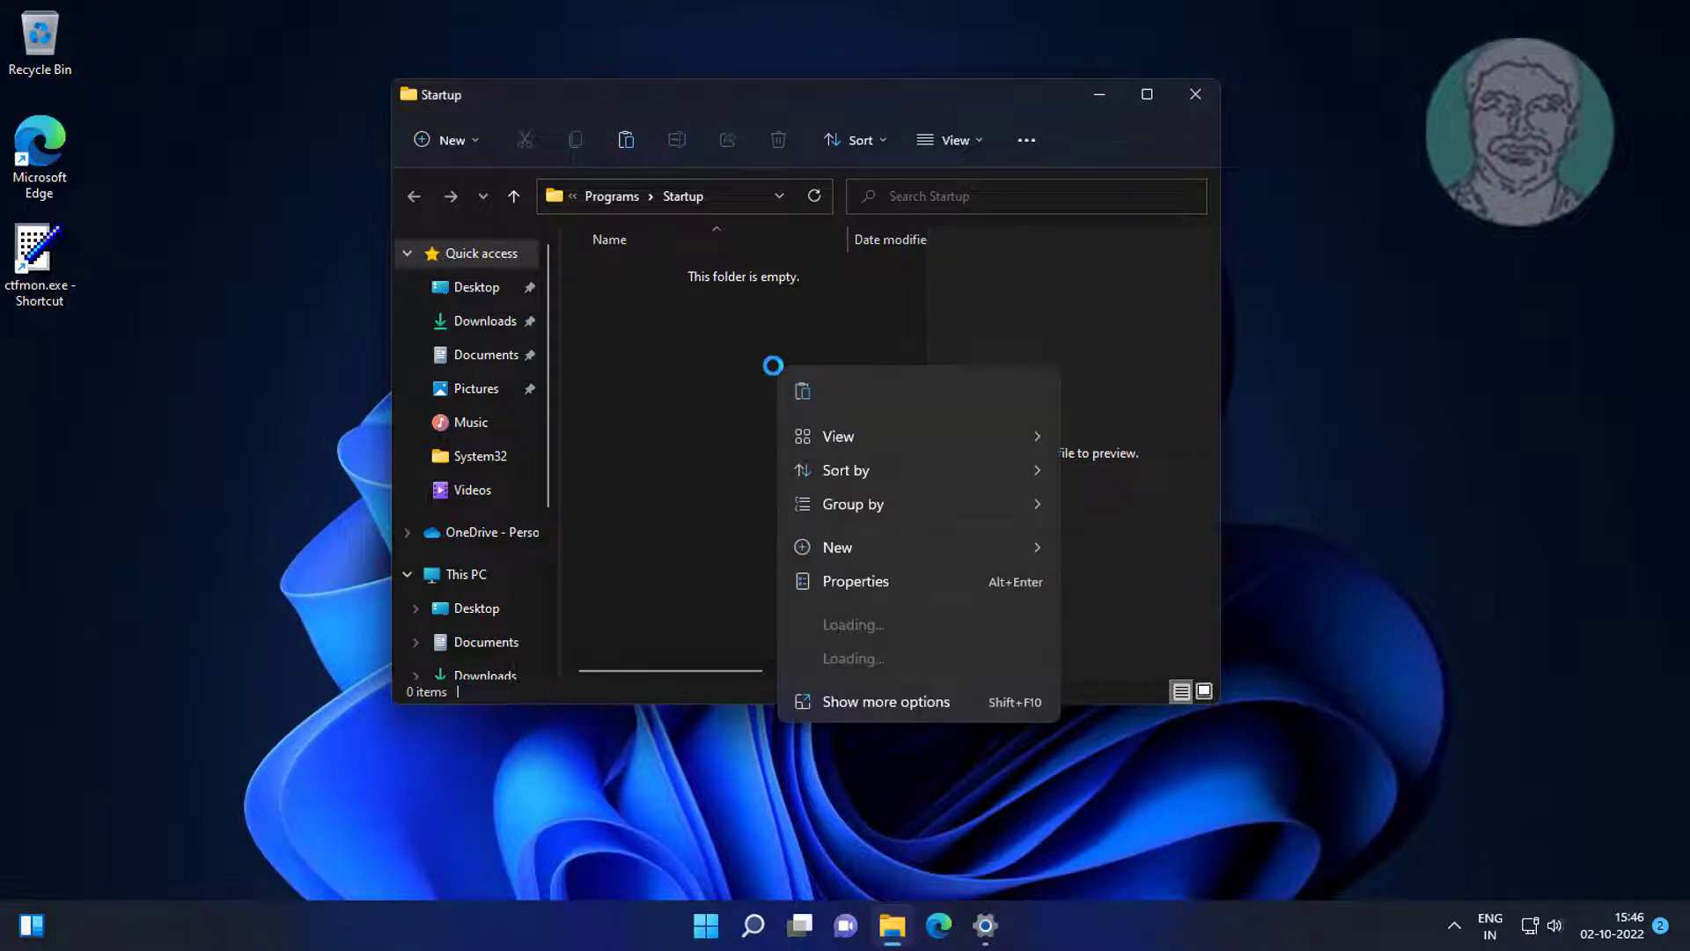
{"action": "left_click", "coordinate": [799, 389]}
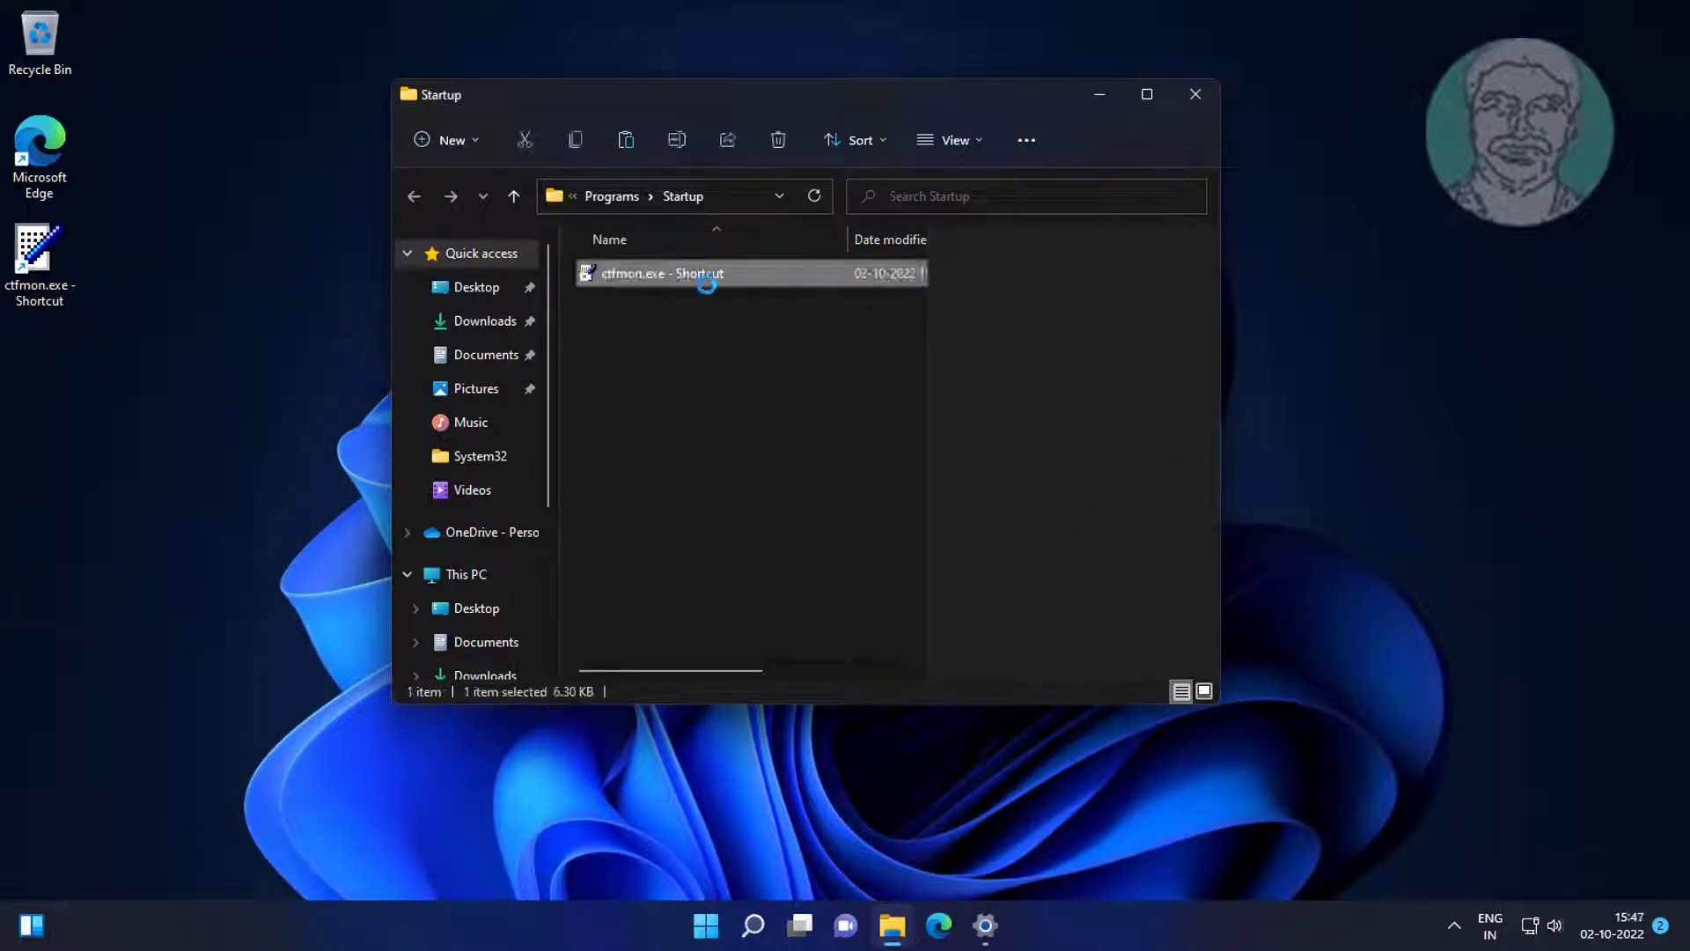
{"action": "left_click", "coordinate": [780, 329]}
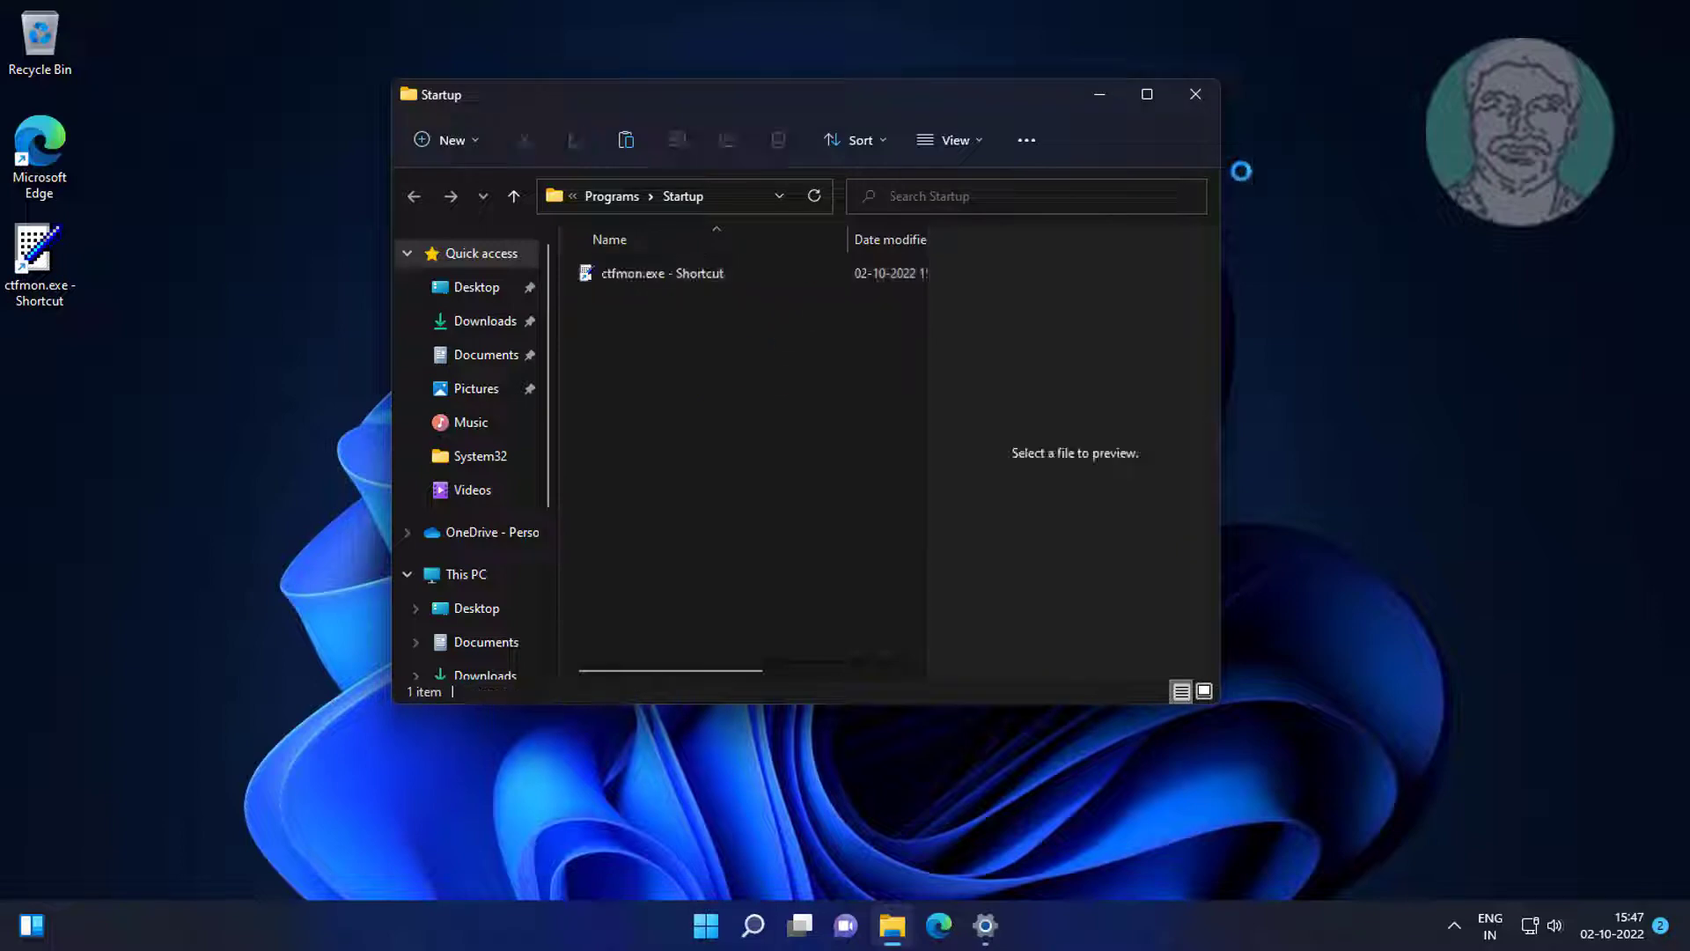
{"action": "left_click", "coordinate": [1194, 92]}
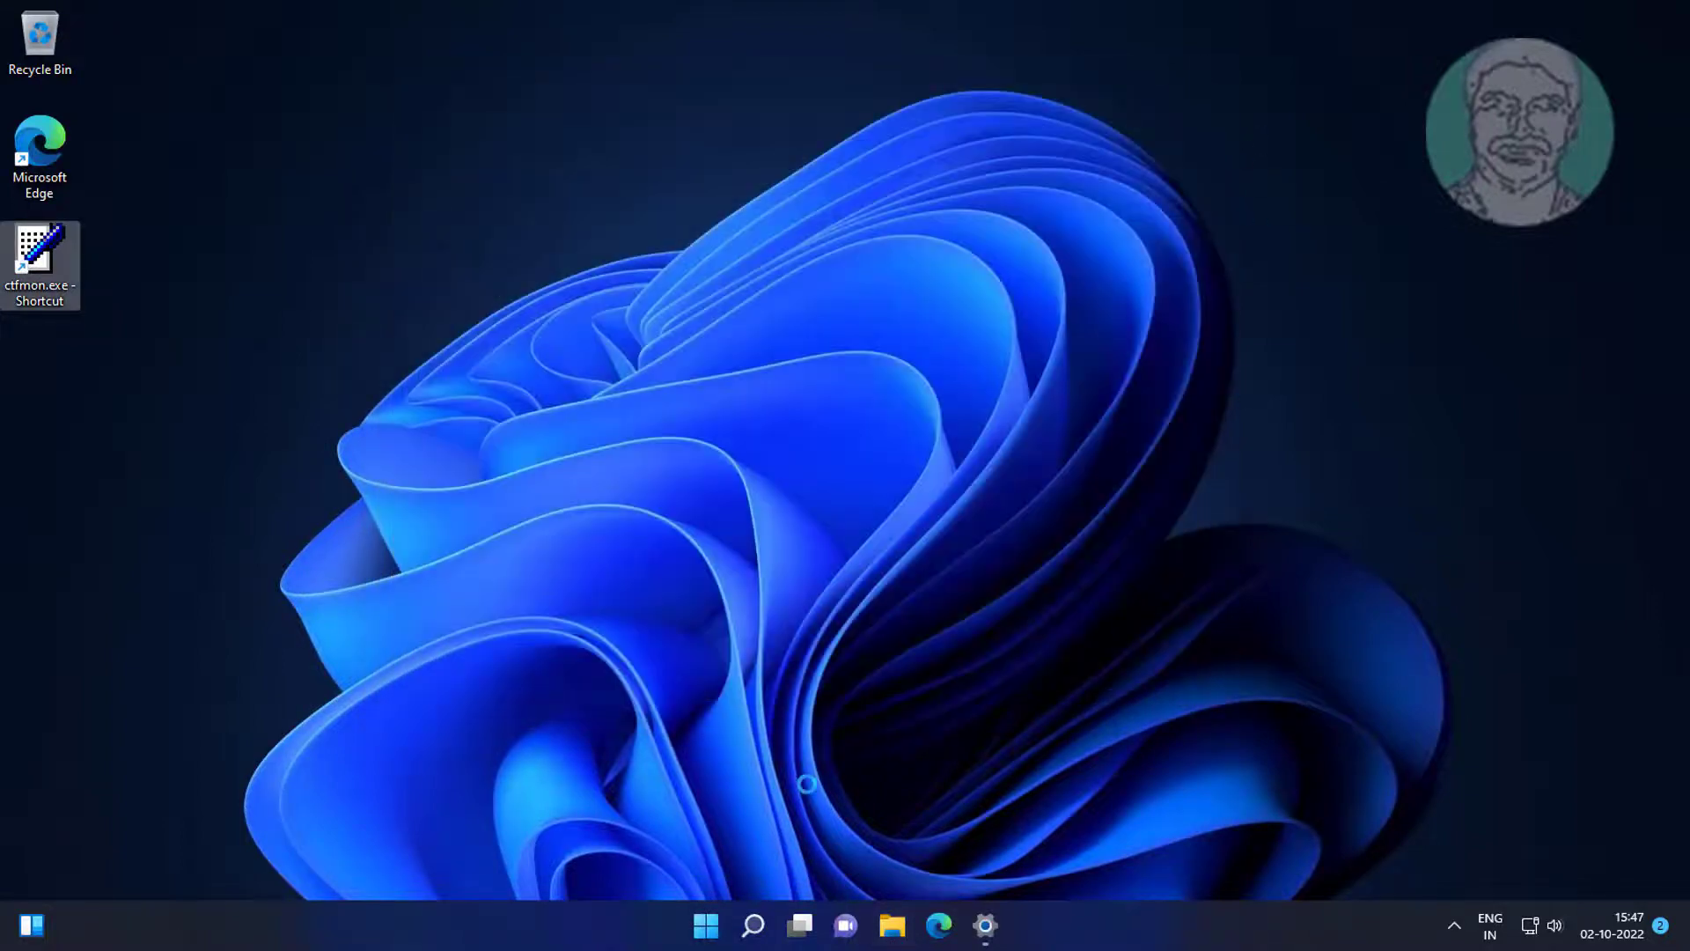
Restart the computer.
{"action": "left_click", "coordinate": [705, 925]}
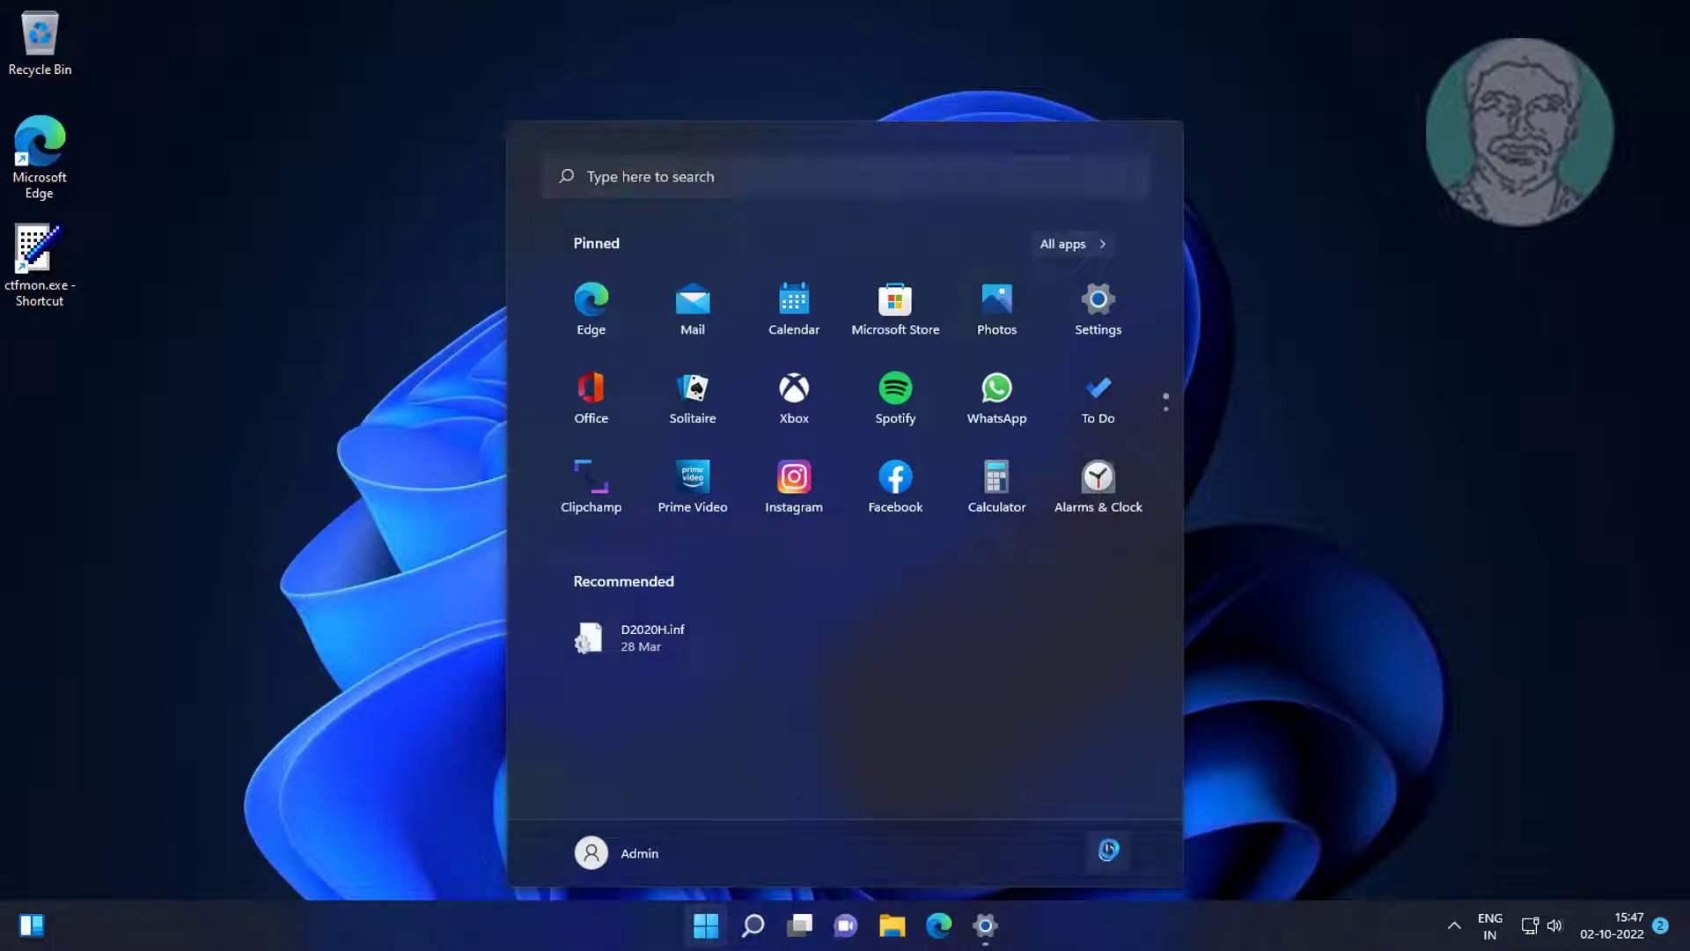
{"action": "left_click", "coordinate": [1109, 848]}
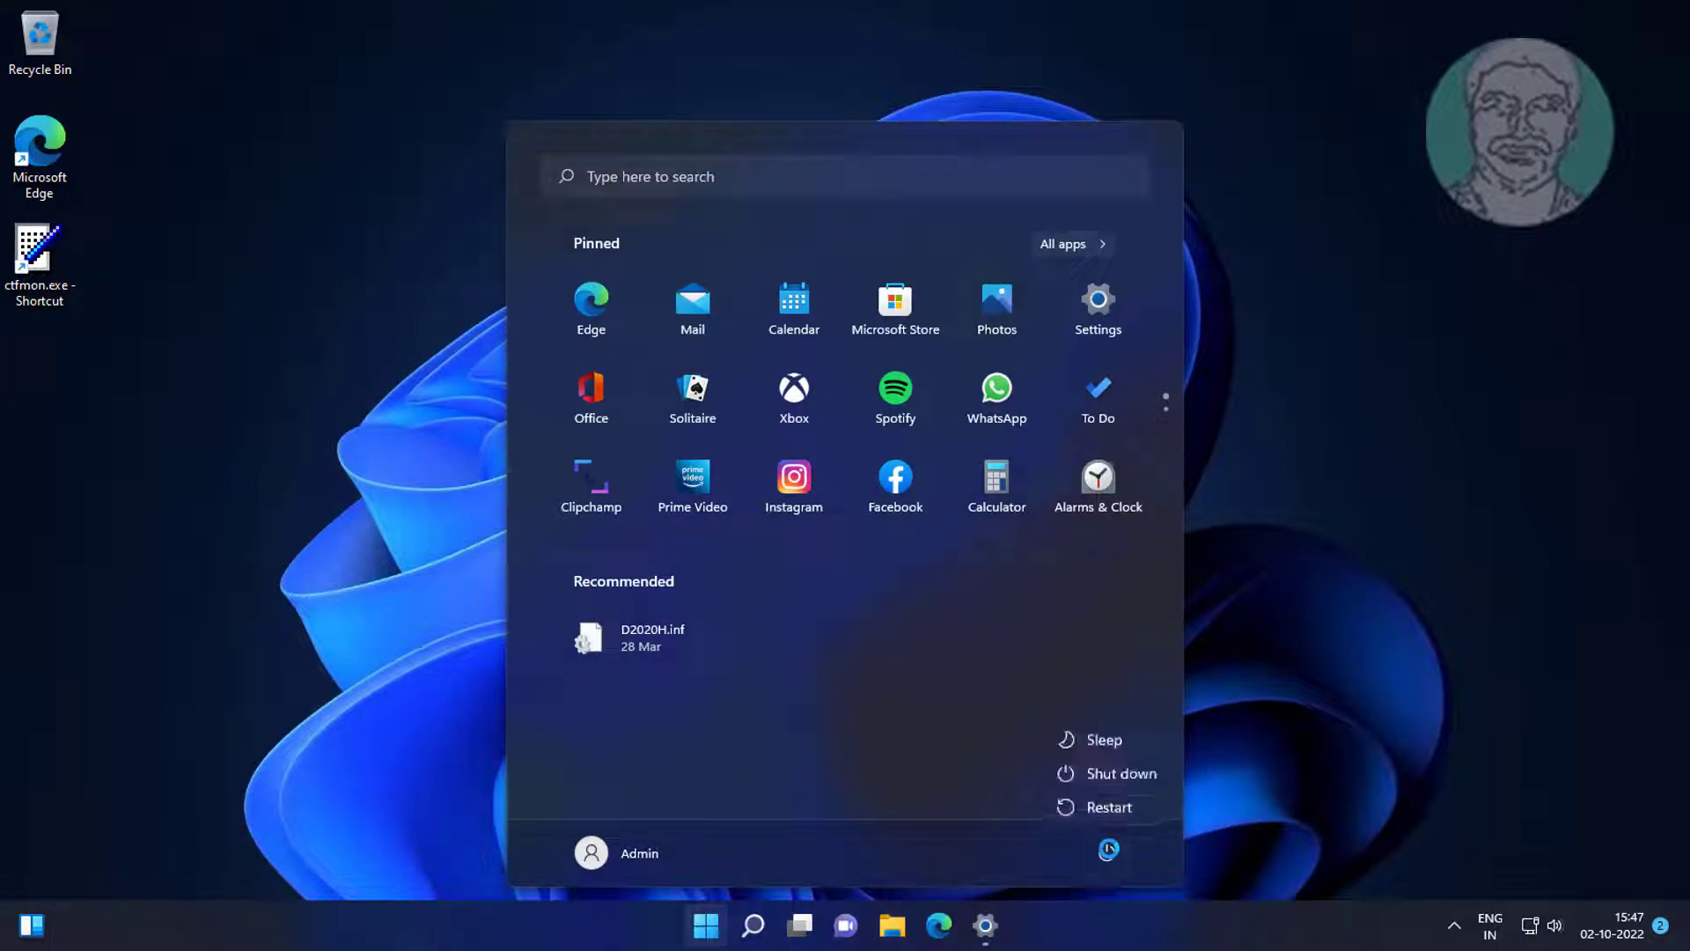
{"action": "left_click", "coordinate": [1116, 804]}
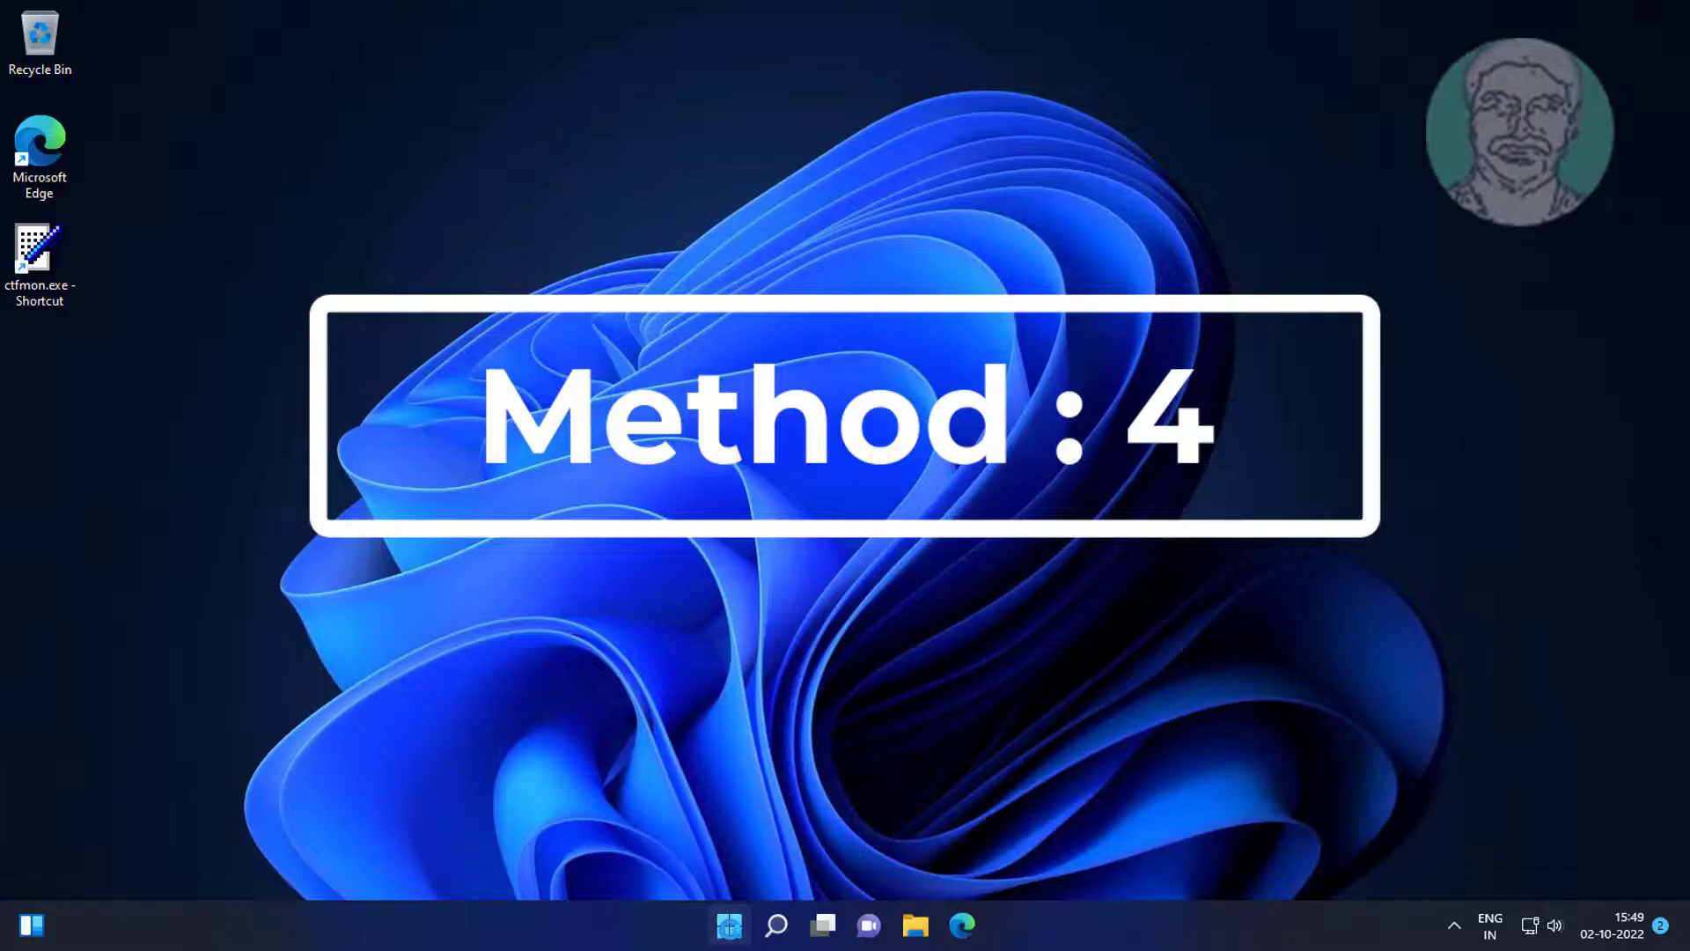
Open the list of other troubleshooters in the system's Troubleshoot settings and launch the Search and Indexing troubleshooter.
{"action": "key", "text": "super"}
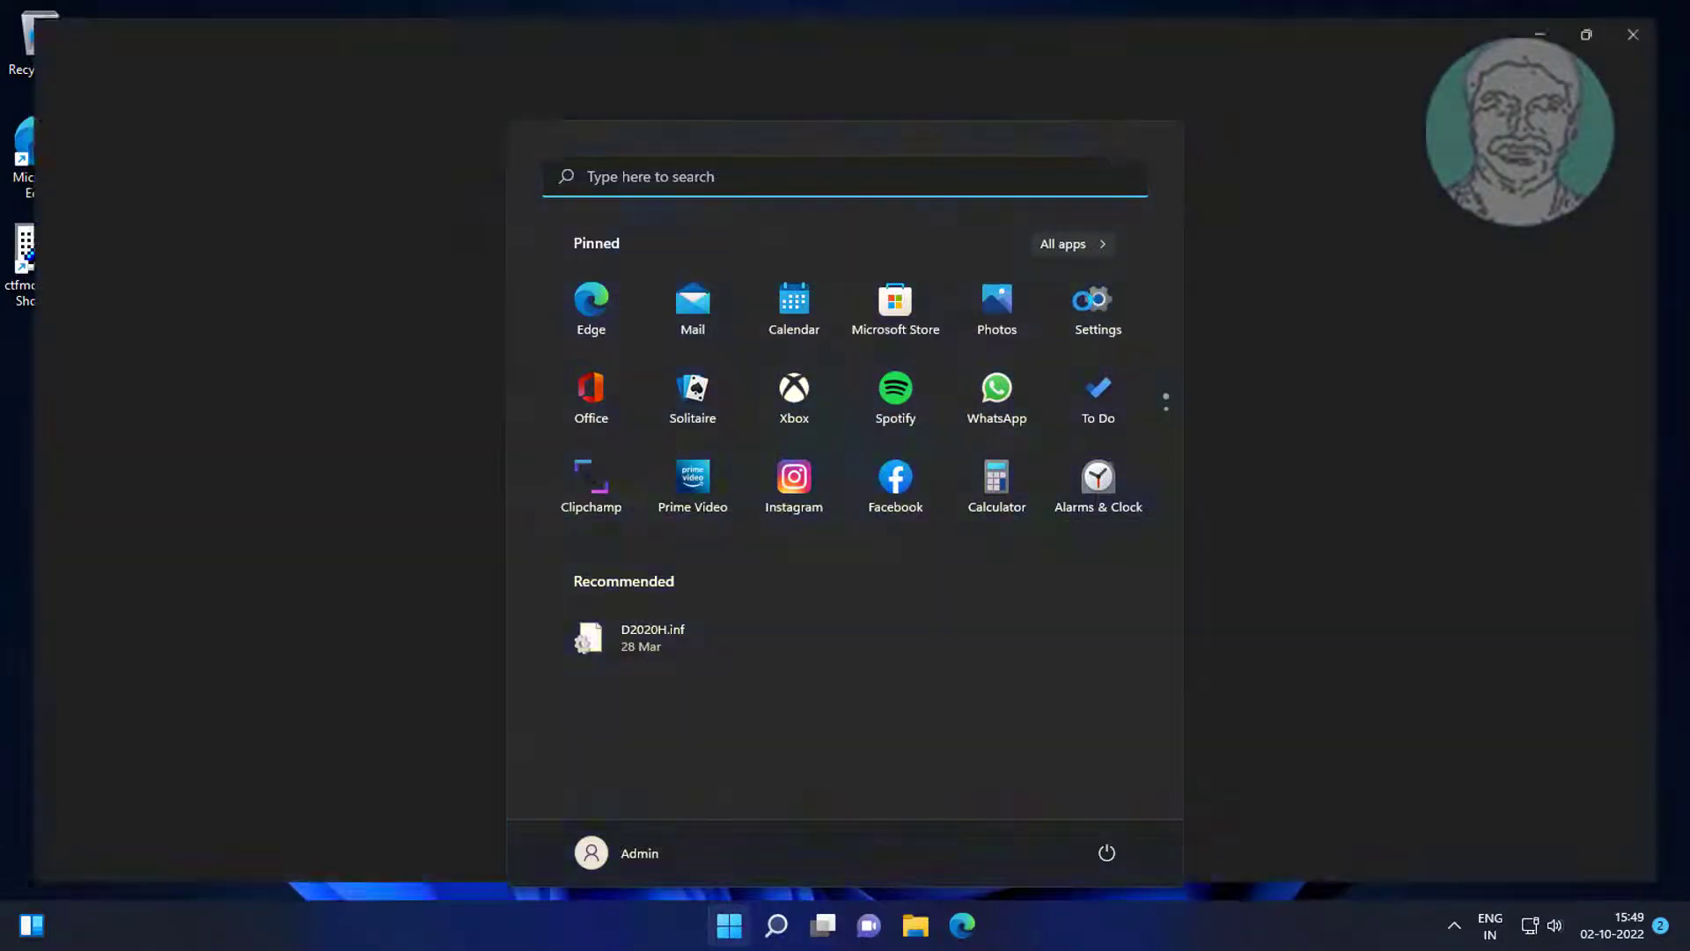
{"action": "left_click", "coordinate": [1127, 321]}
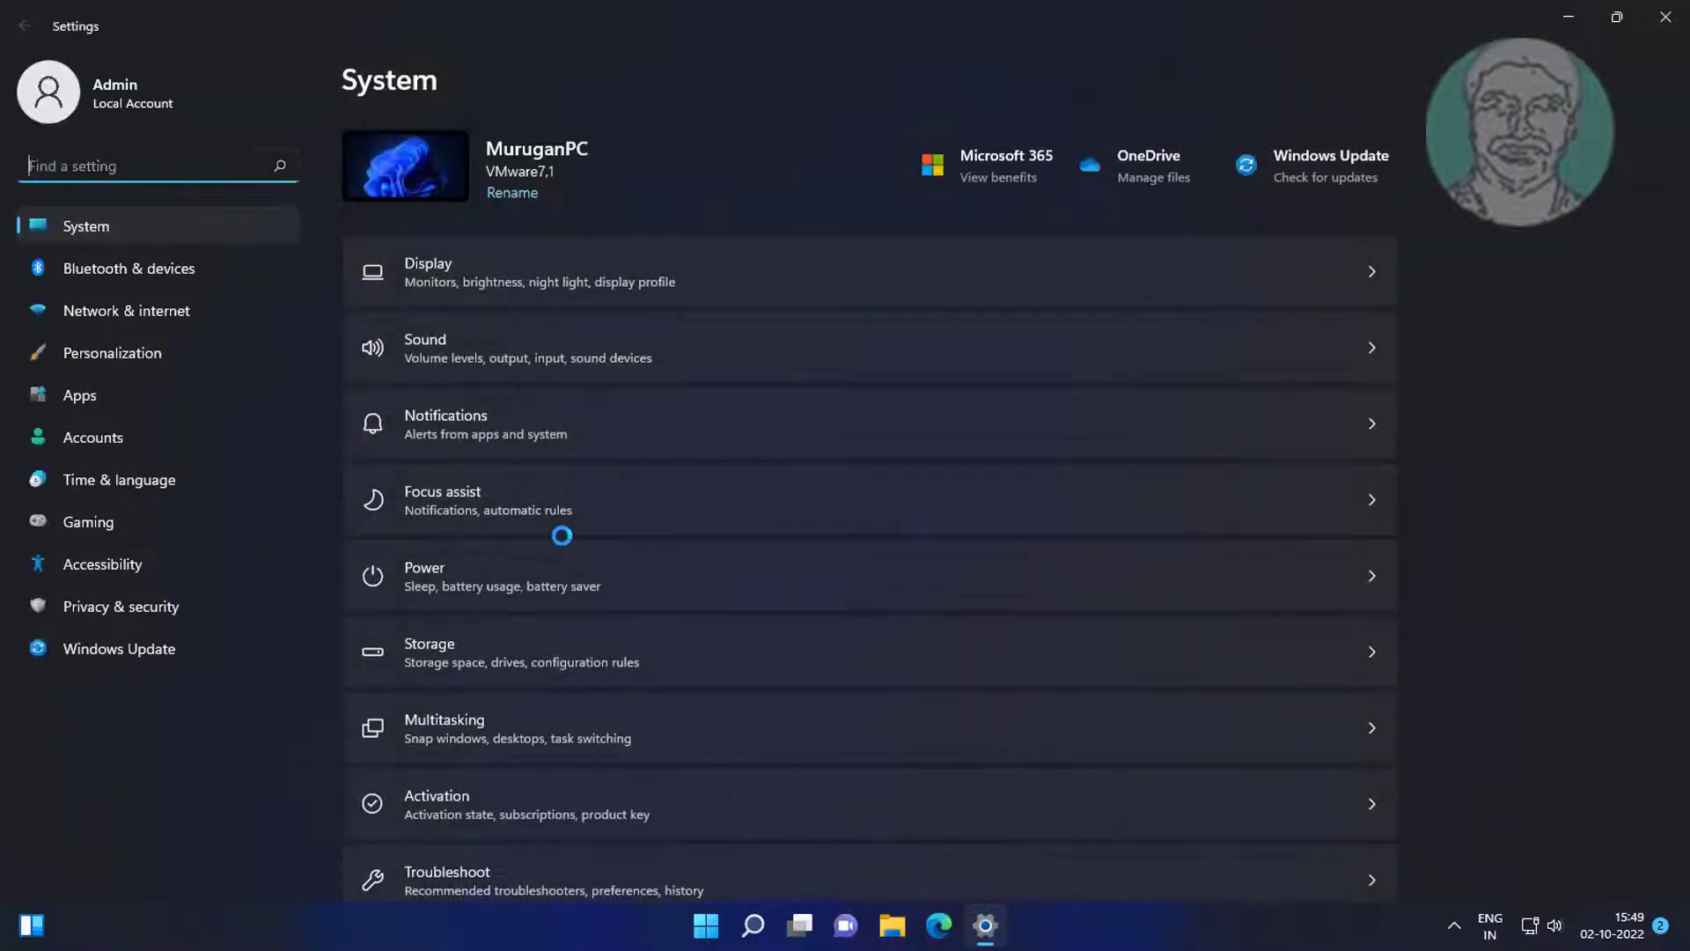
{"action": "scroll", "coordinate": [562, 564], "scroll_direction": "down", "scroll_amount": 5}
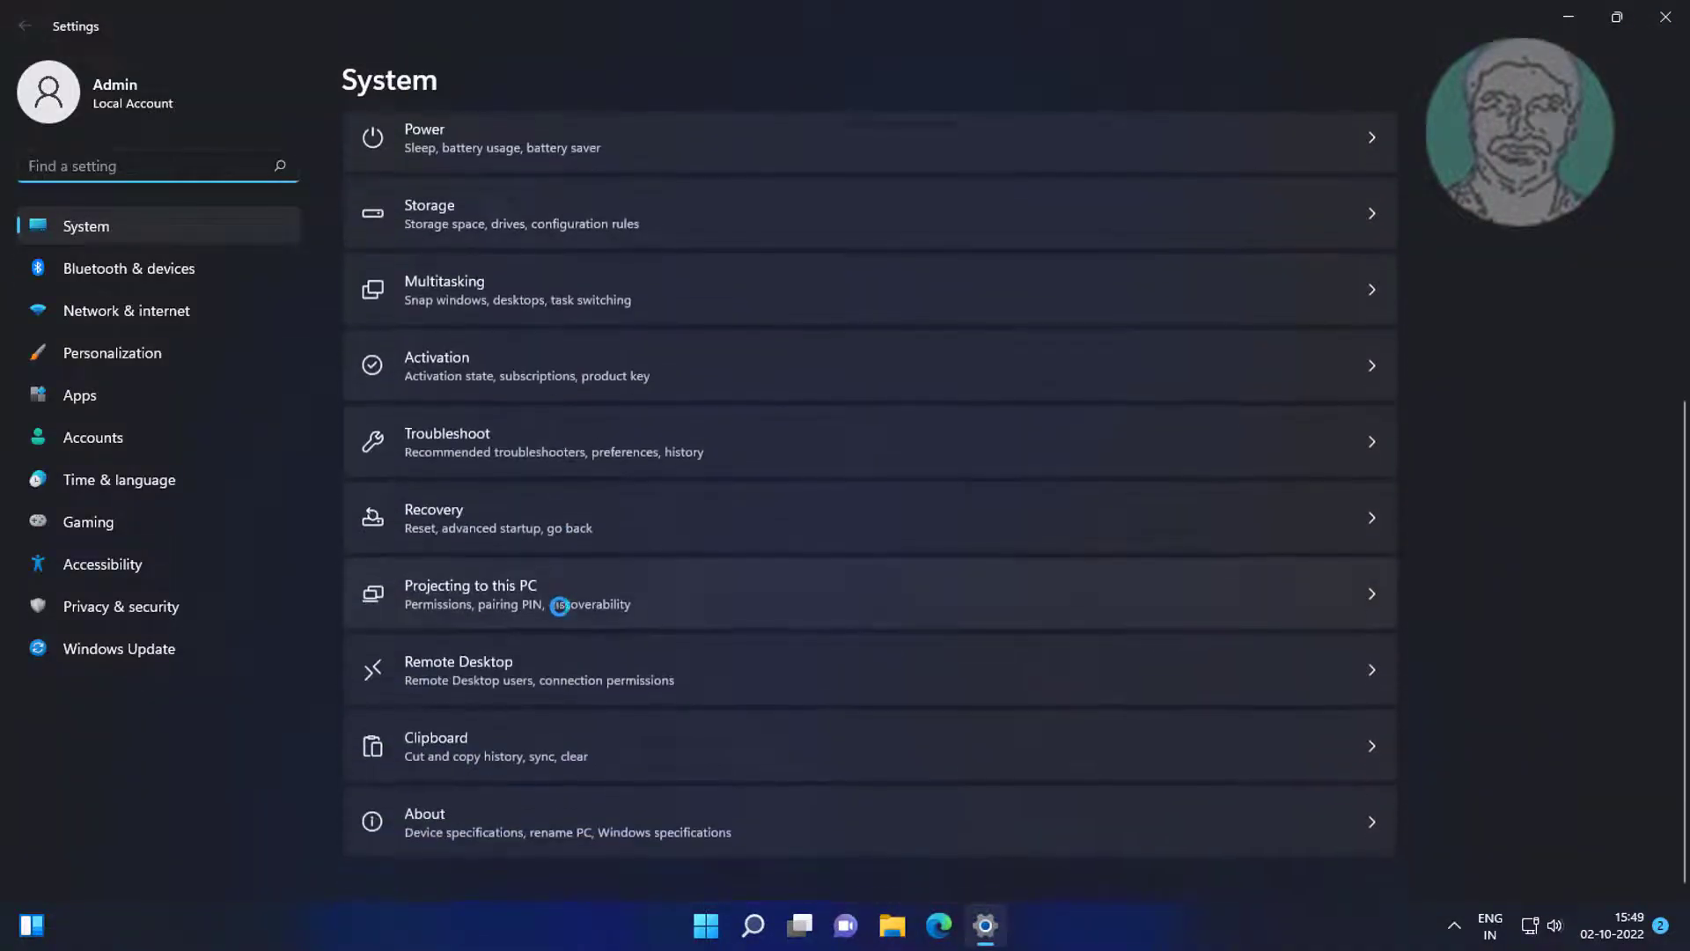
{"action": "left_click", "coordinate": [473, 451]}
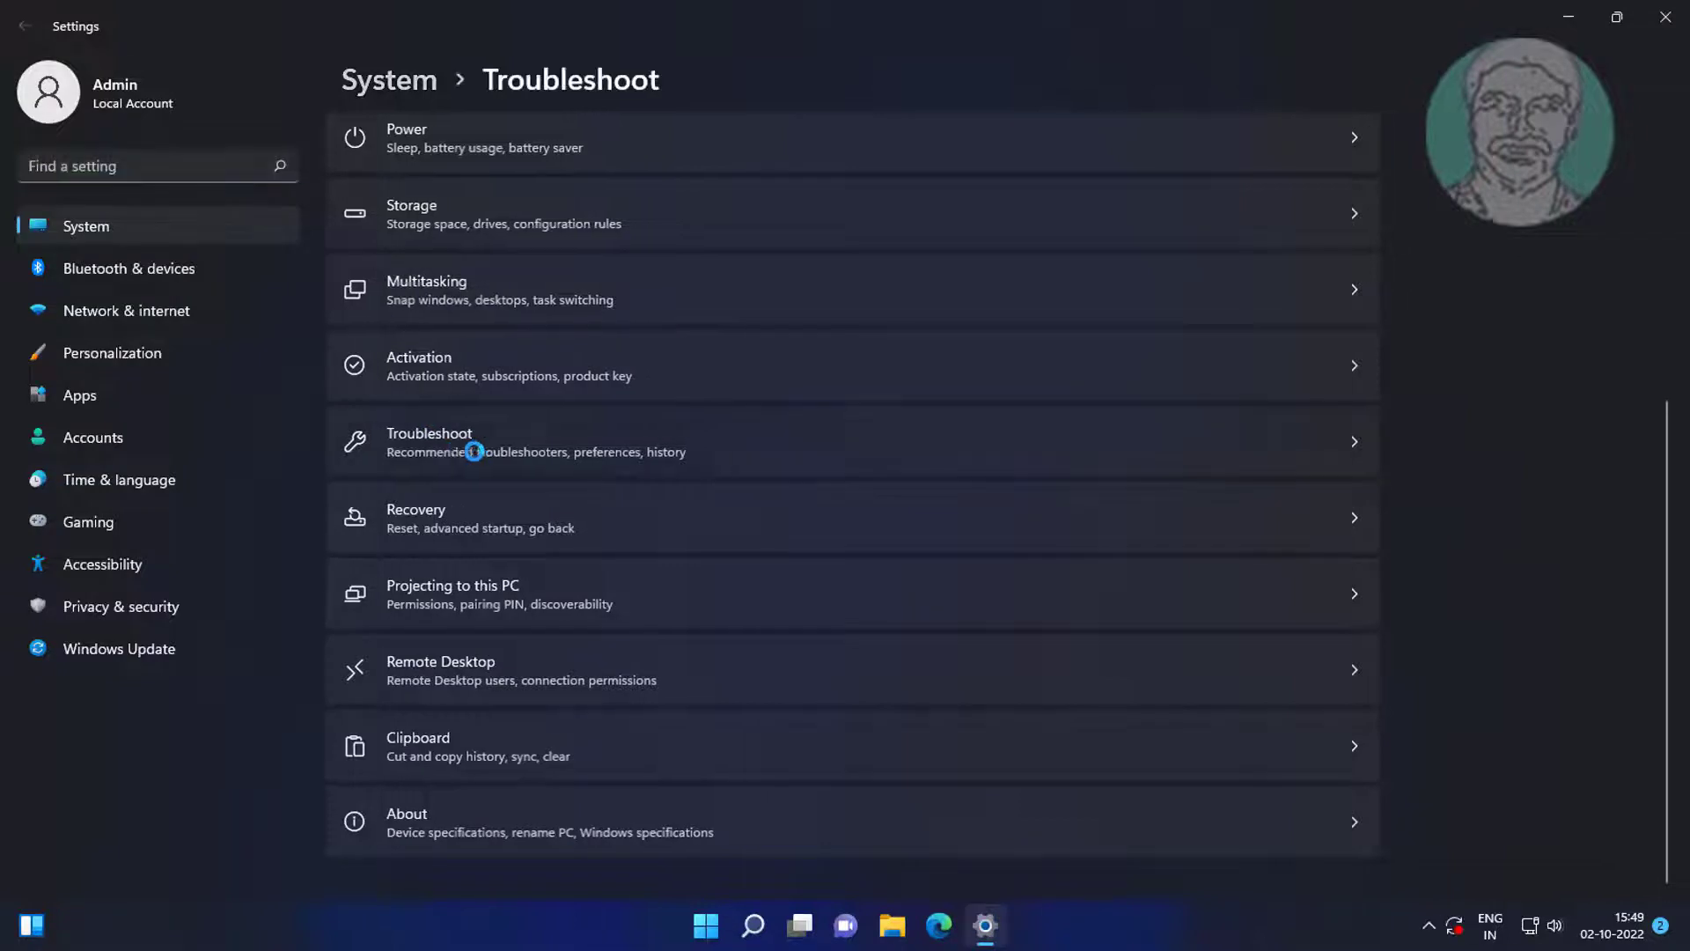
{"action": "left_click", "coordinate": [509, 336]}
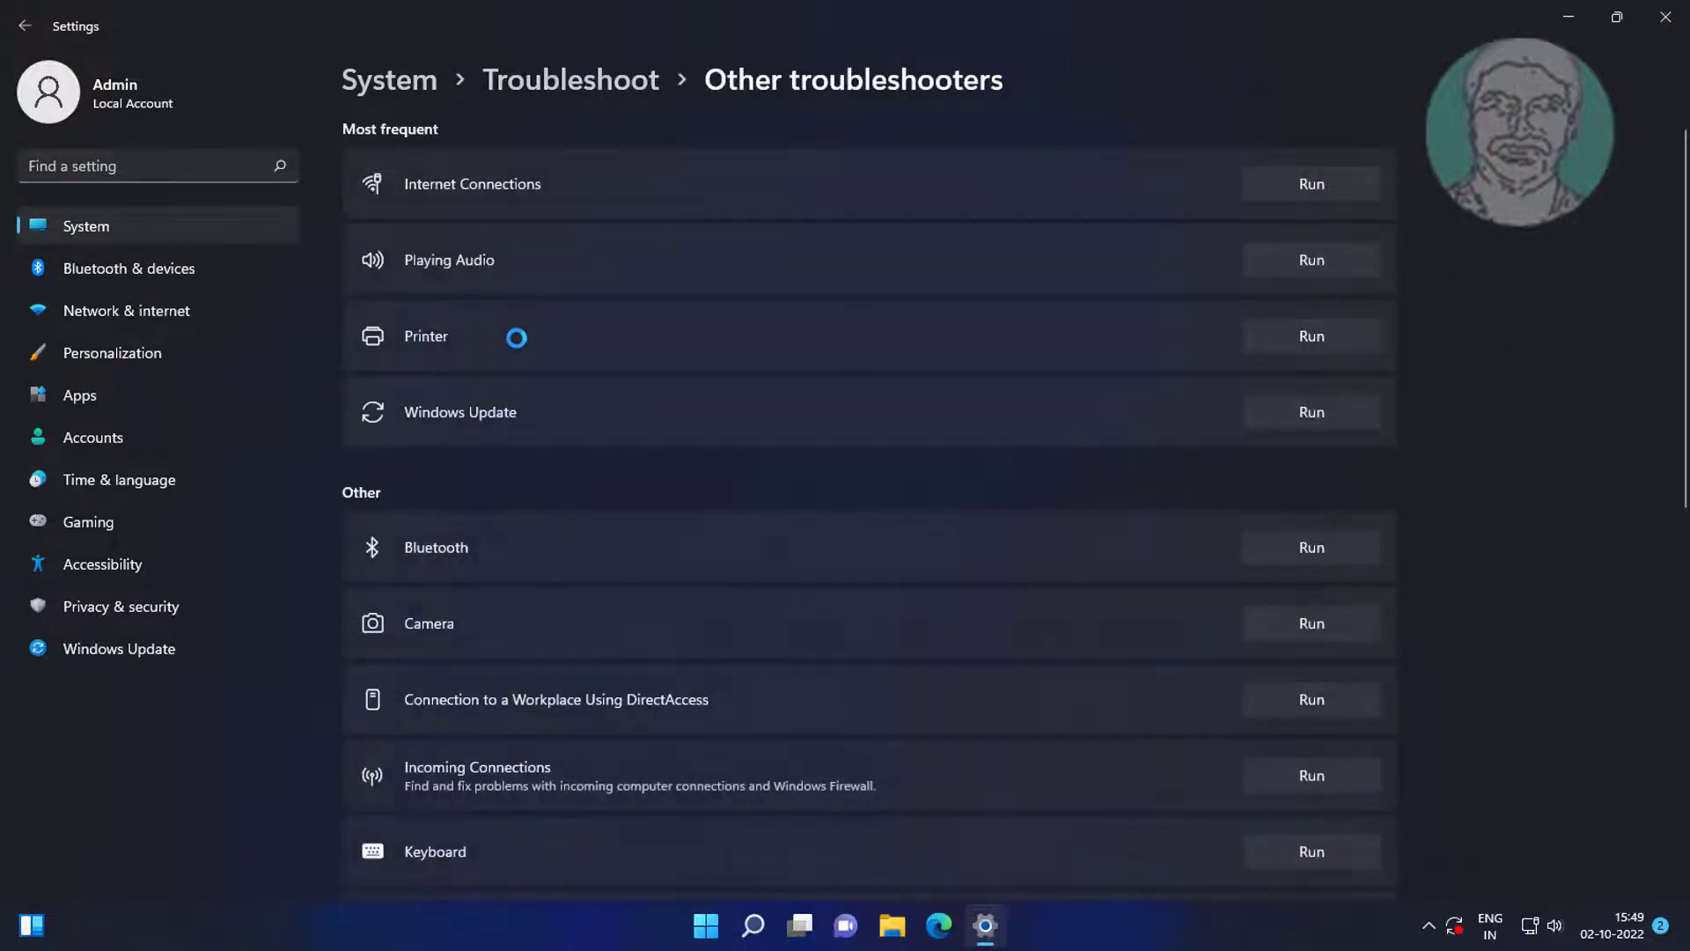
{"action": "scroll", "coordinate": [587, 705], "scroll_direction": "down", "scroll_amount": 1}
{"action": "scroll", "coordinate": [587, 705], "scroll_direction": "down", "scroll_amount": 3}
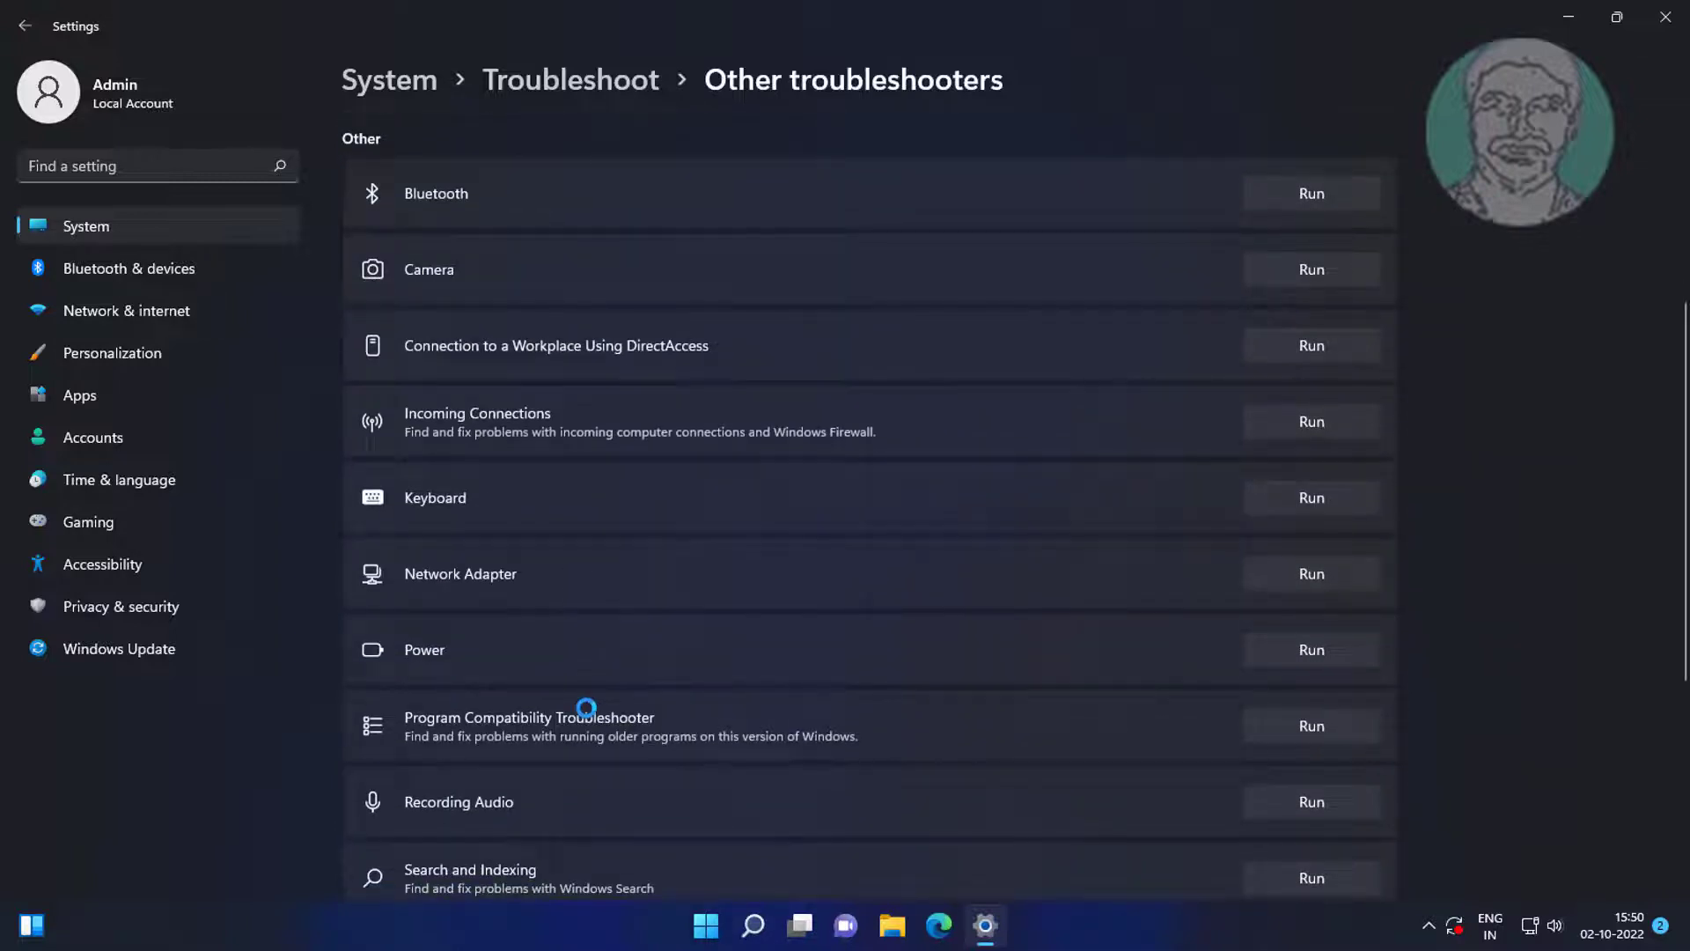
{"action": "scroll", "coordinate": [587, 707], "scroll_direction": "down", "scroll_amount": 3}
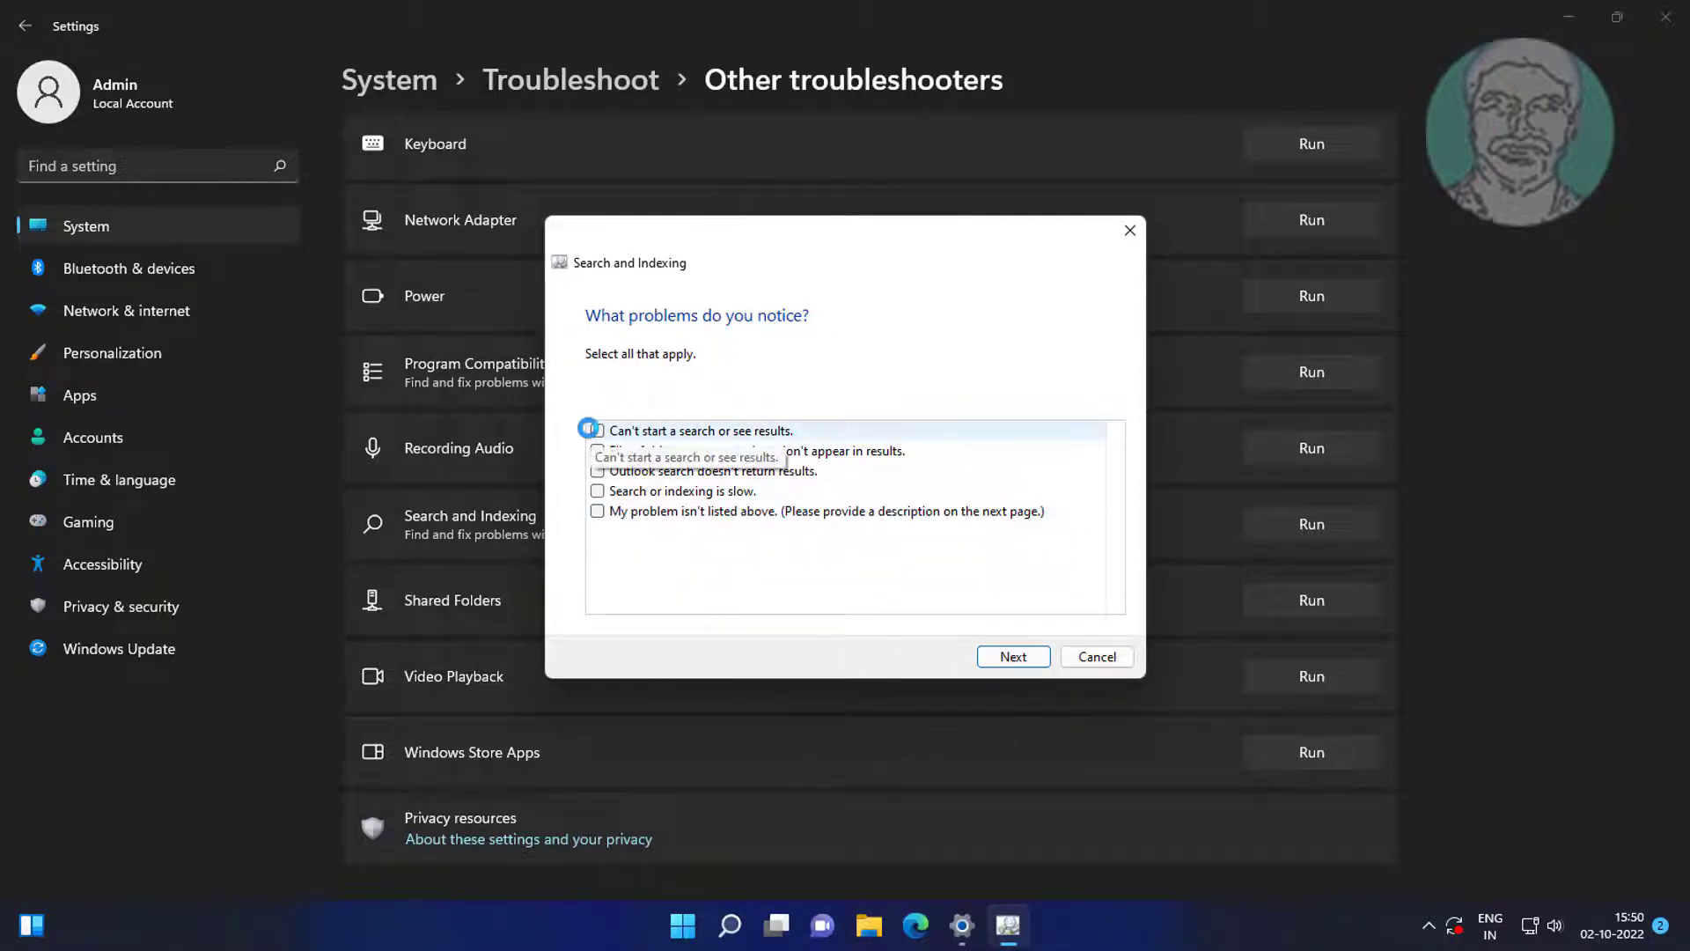
Run the Search and Indexing check for "Can't start a search or see results", and close the troubleshooter and Settings.
{"action": "left_click", "coordinate": [597, 431]}
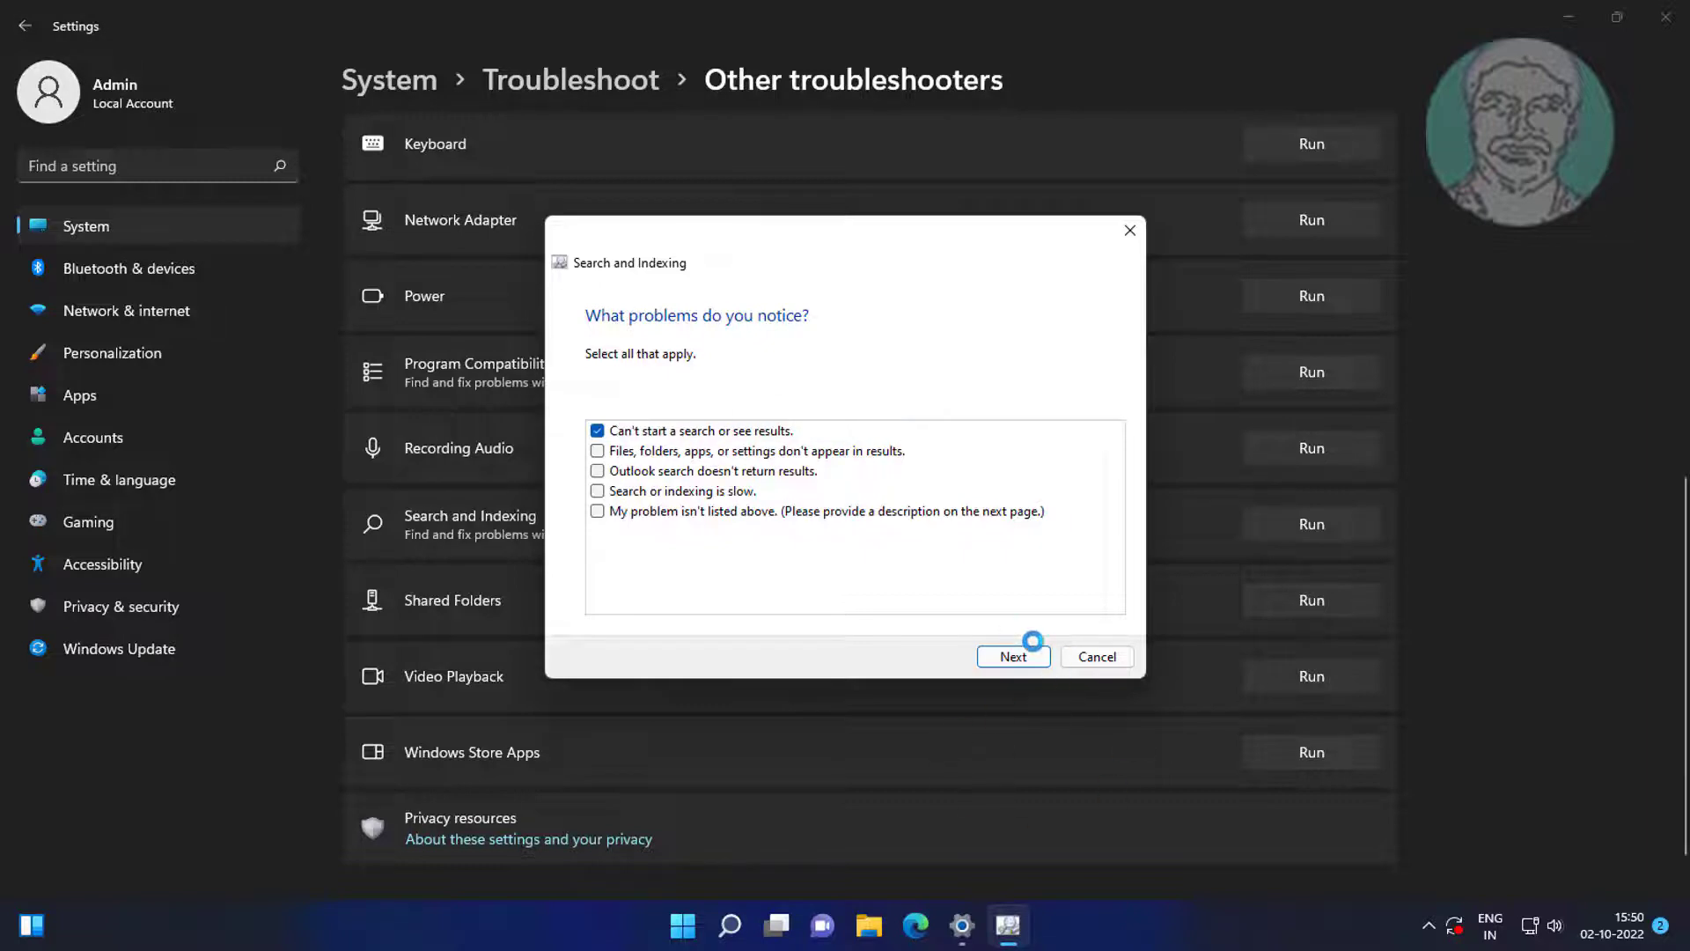
{"action": "left_click", "coordinate": [1034, 656]}
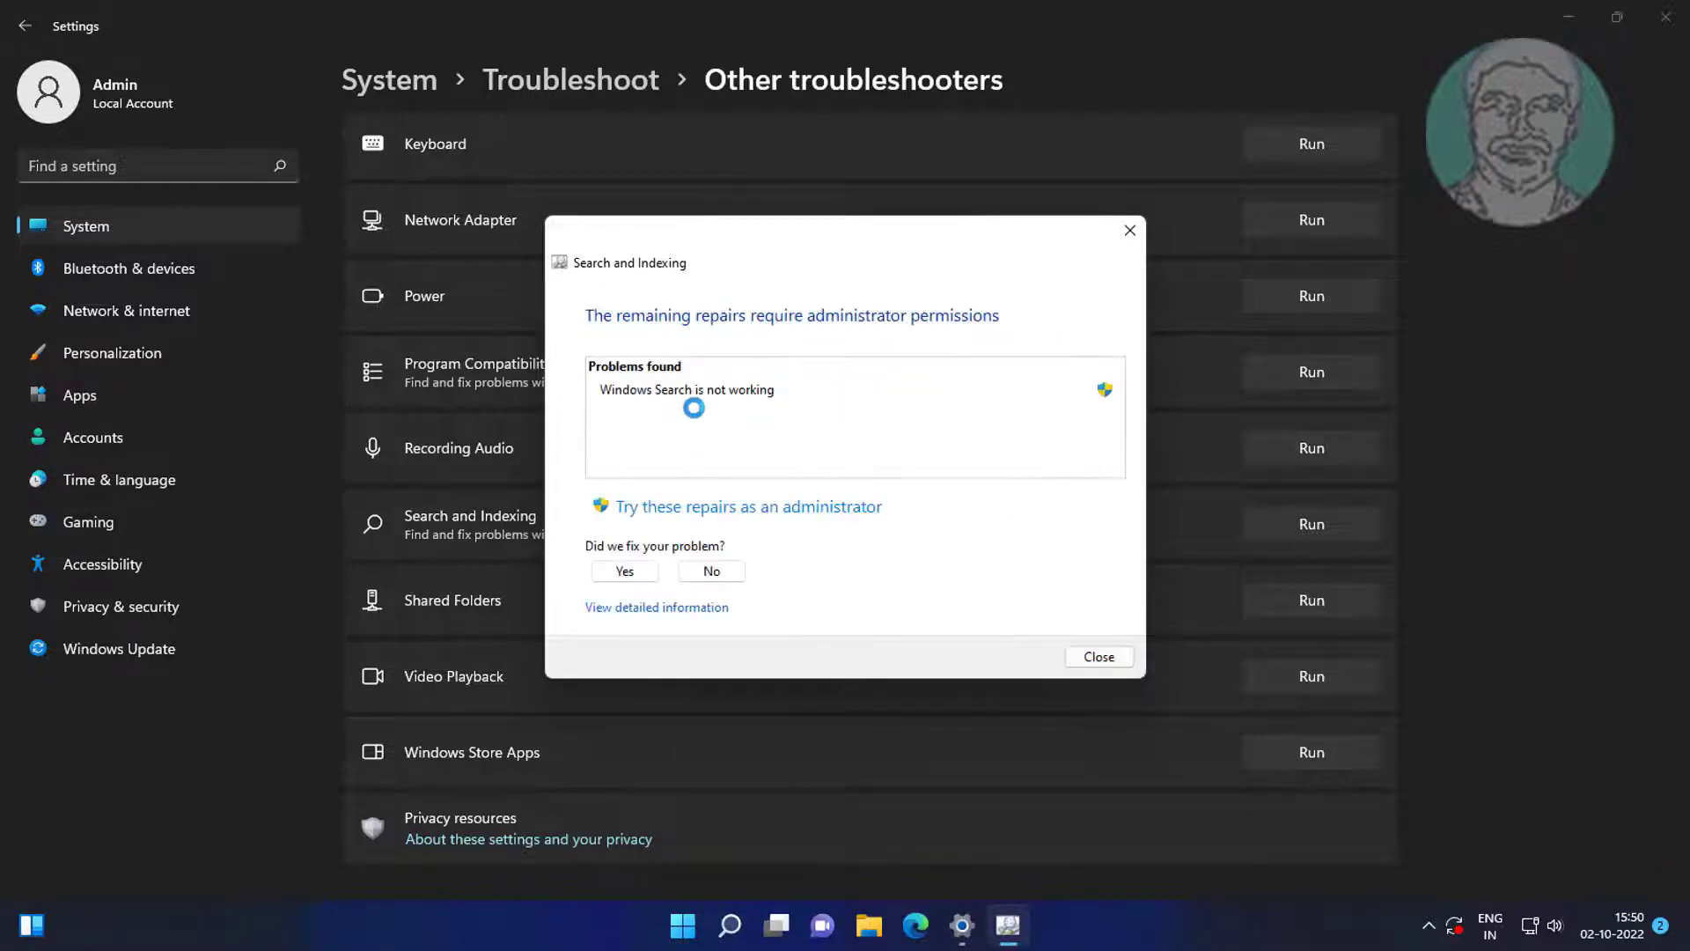
{"action": "left_click", "coordinate": [1104, 657]}
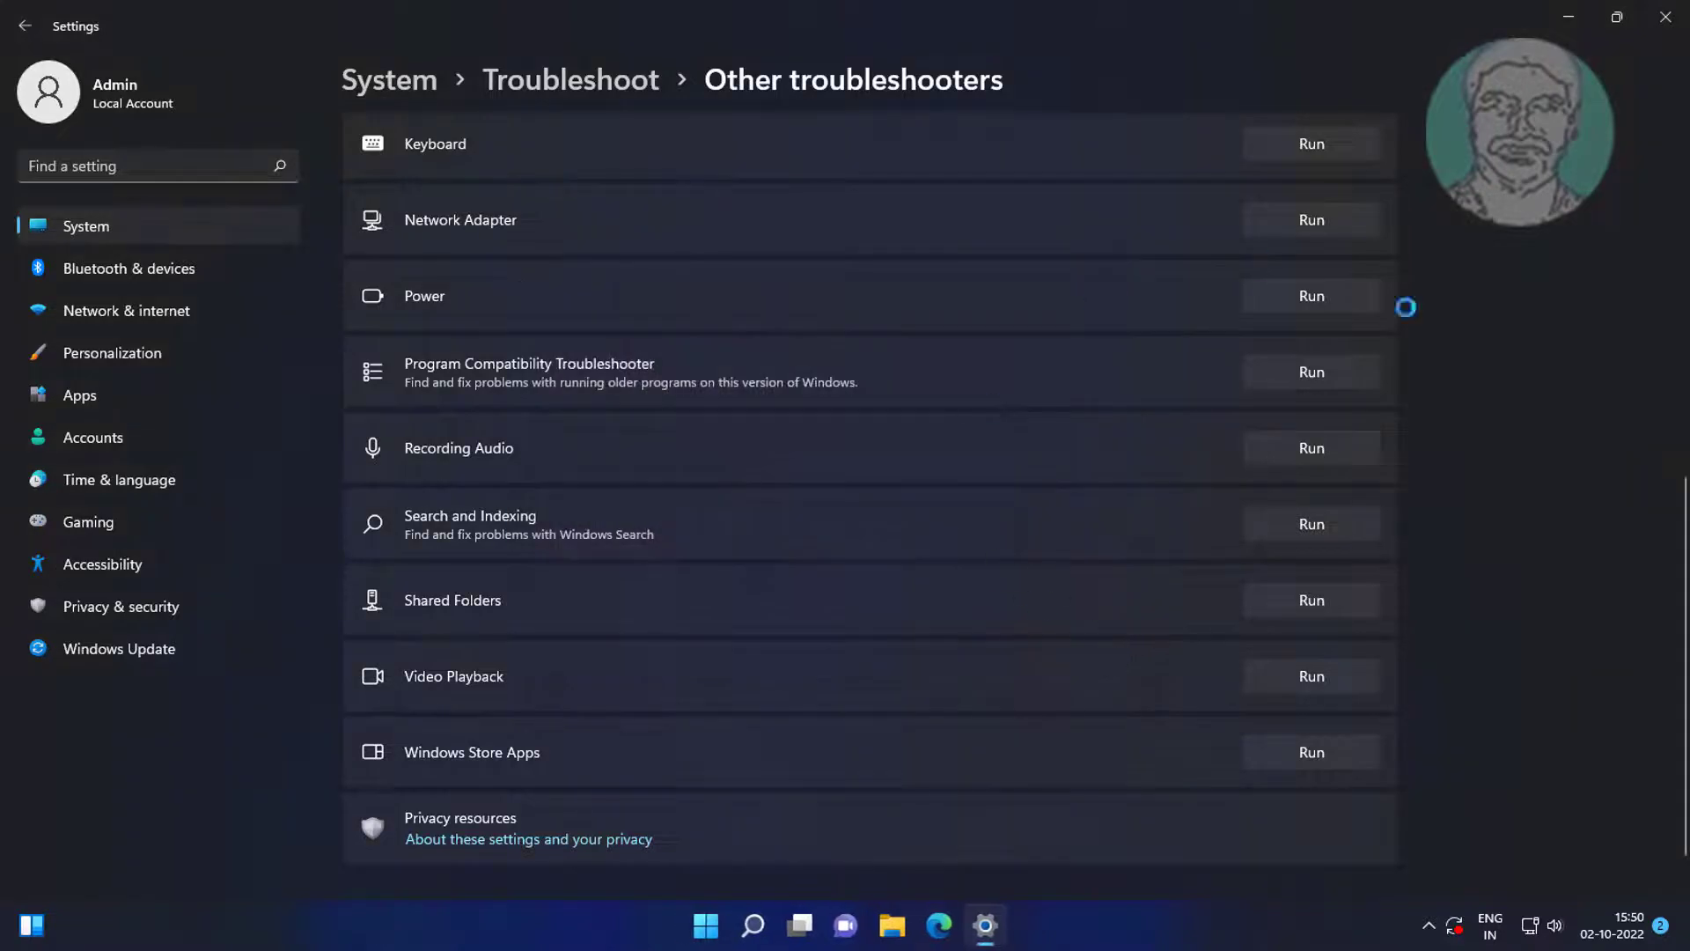
{"action": "left_click", "coordinate": [1665, 14]}
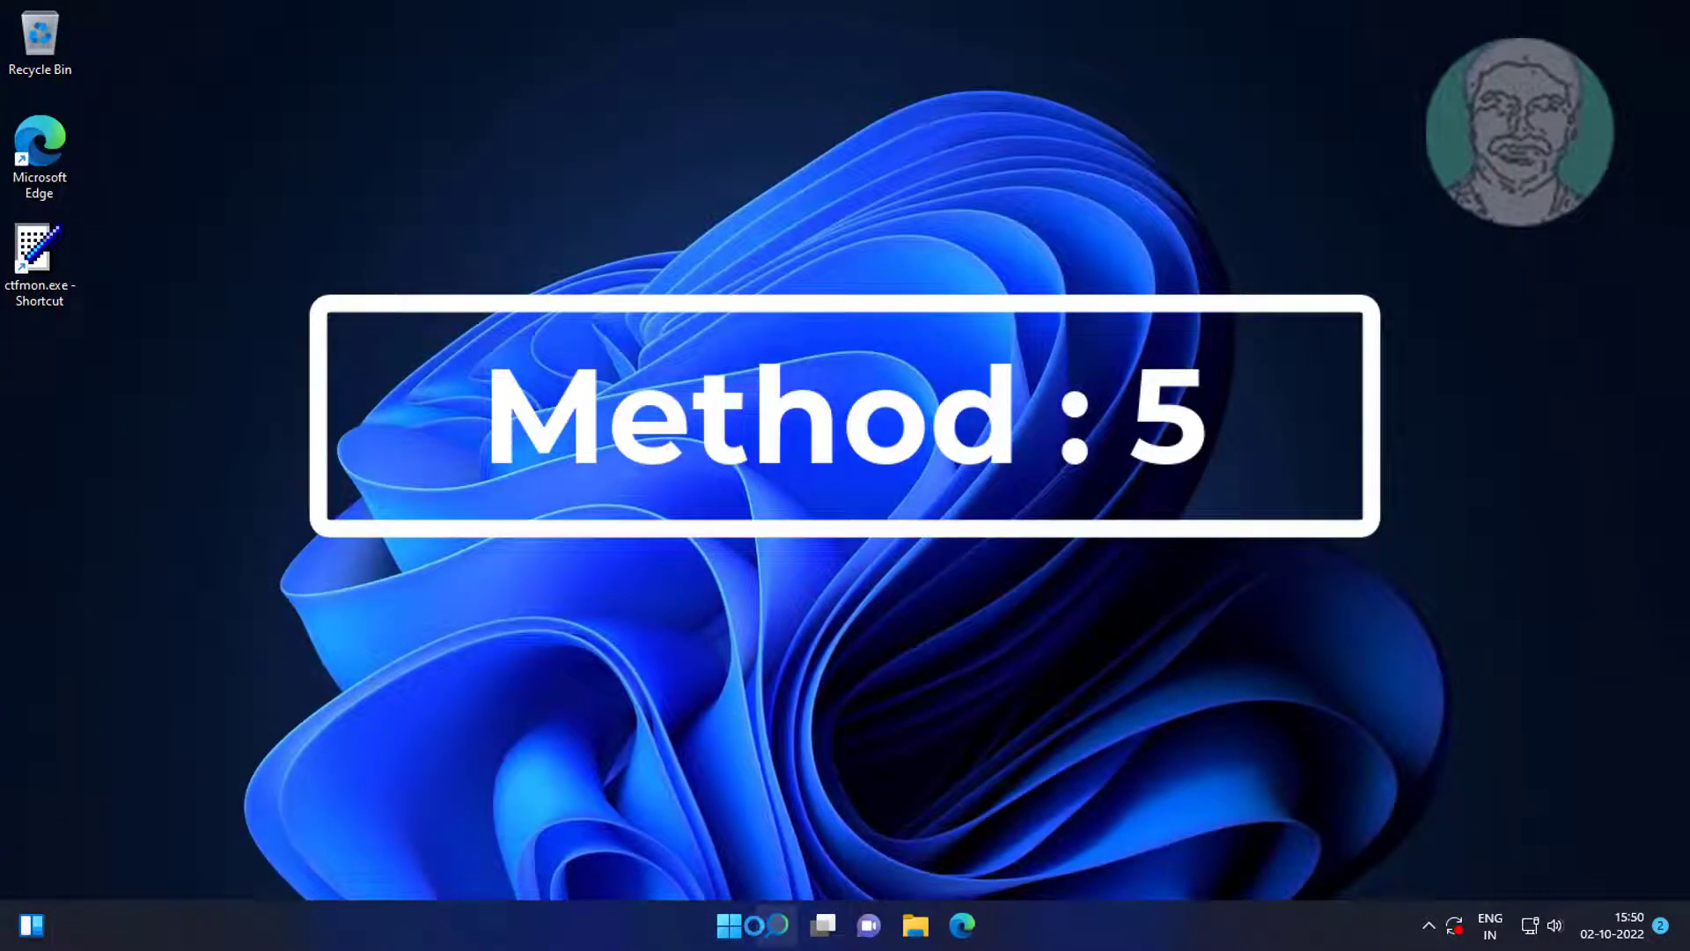
Search Windows for control panel, launch Control Panel and open its Indexing Options.
{"action": "left_click", "coordinate": [777, 925]}
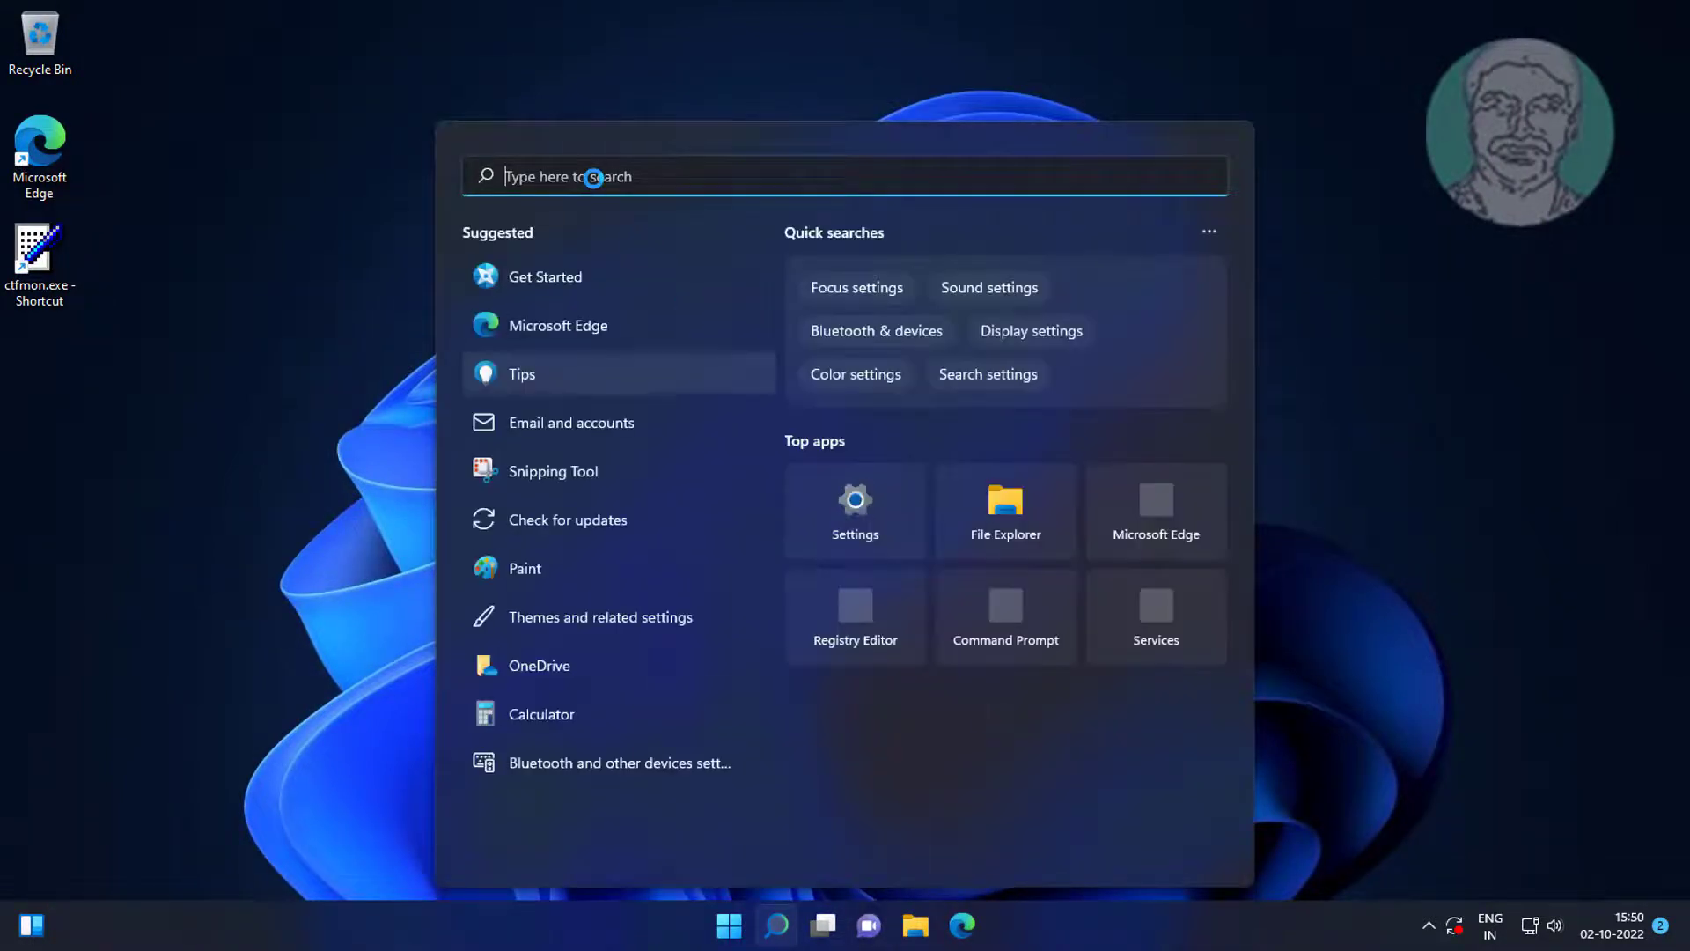
{"action": "type", "text": "control"}
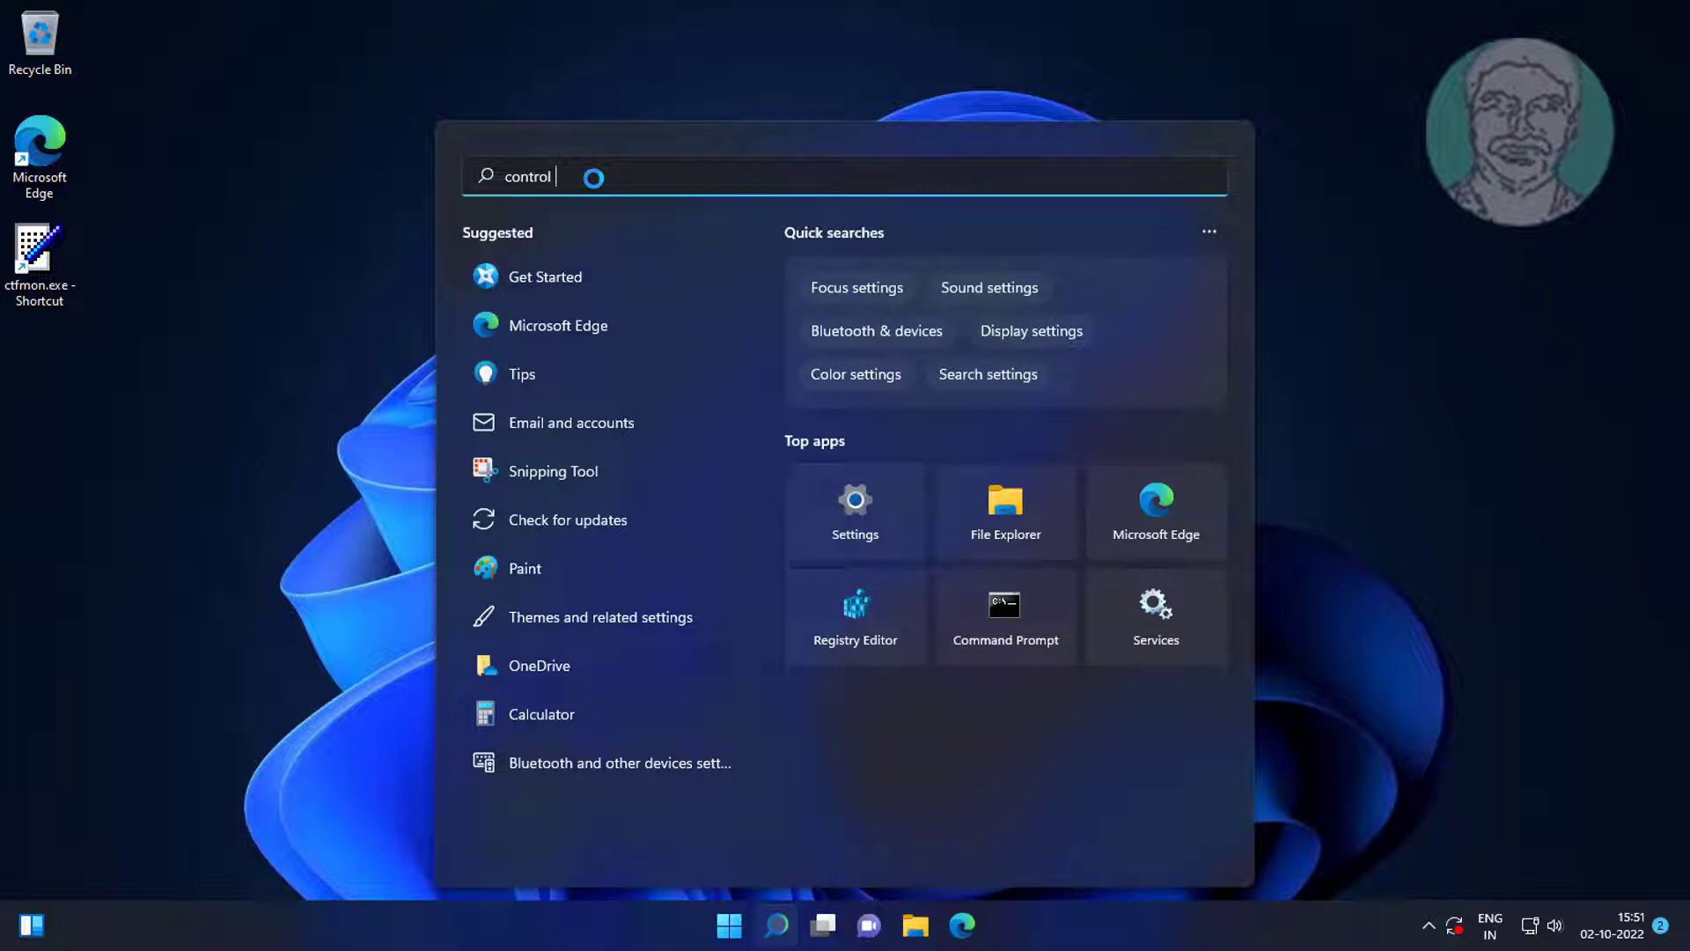
{"action": "type", "text": " panel"}
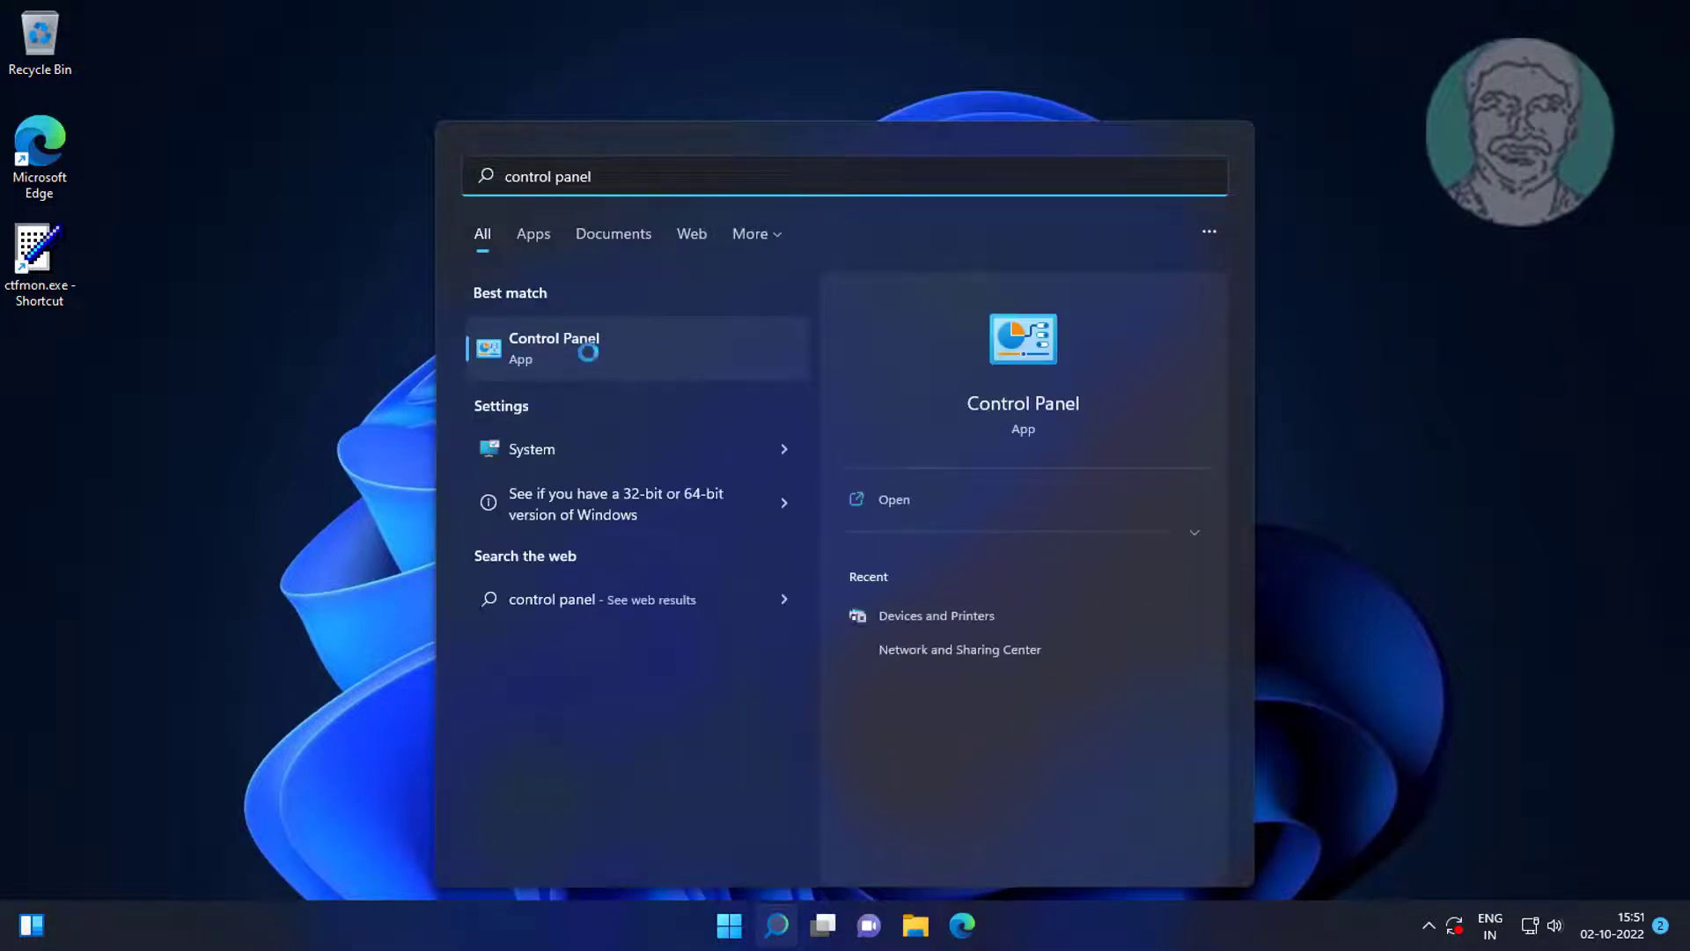
{"action": "left_click", "coordinate": [577, 349]}
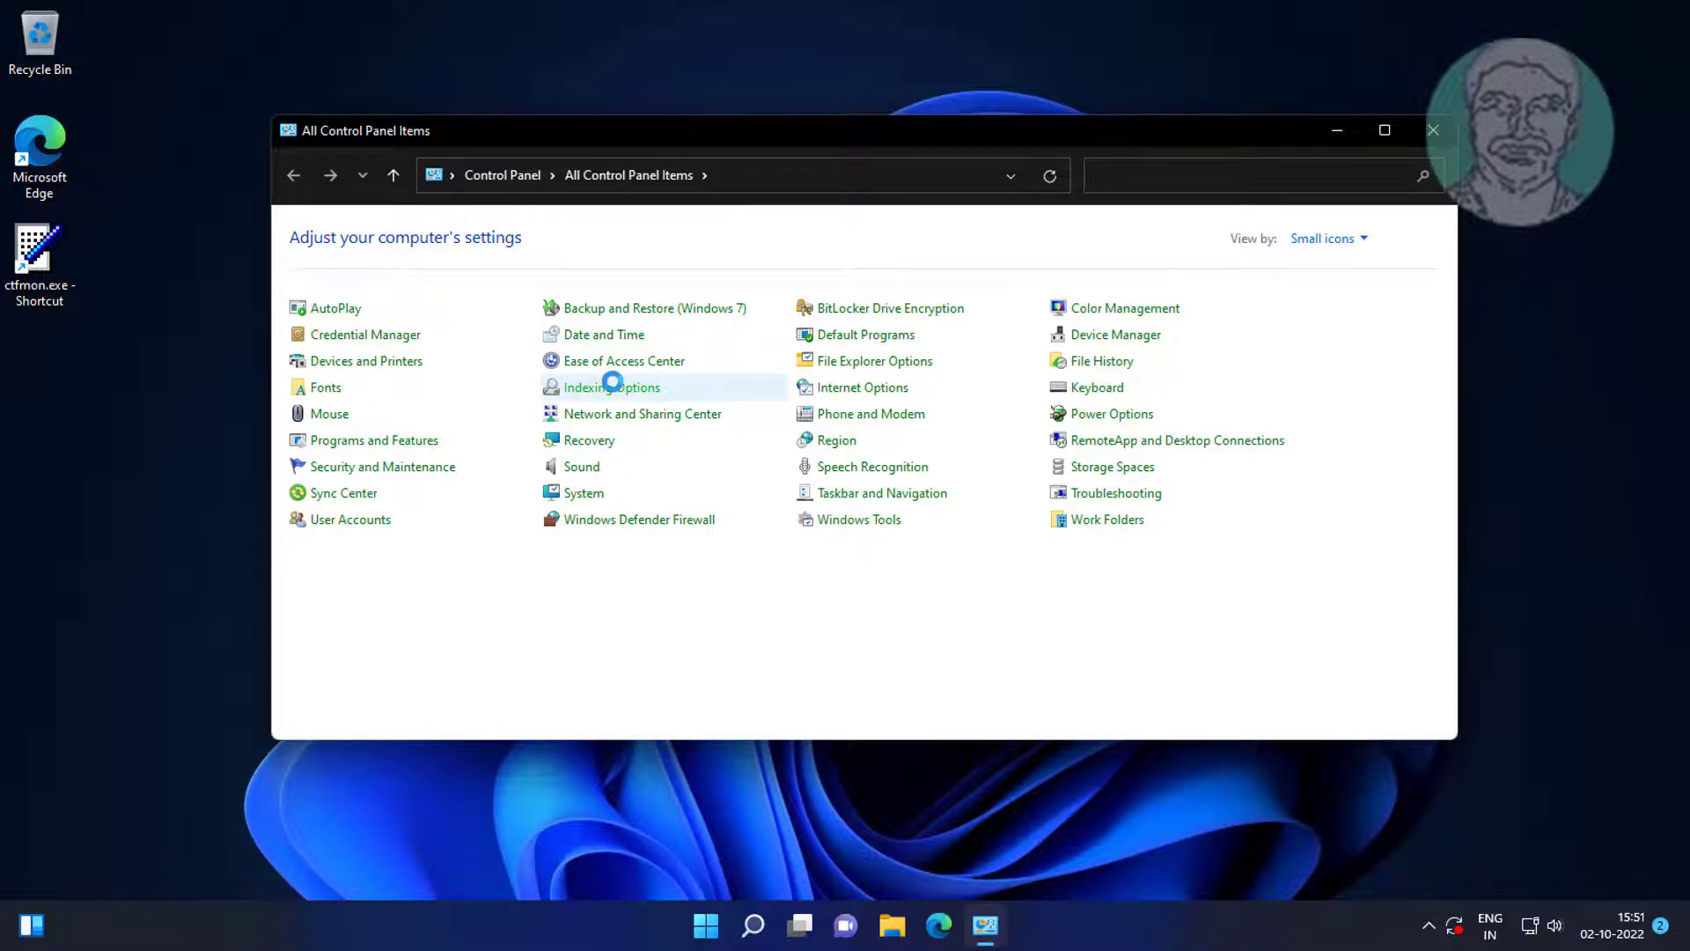
{"action": "left_click", "coordinate": [612, 382]}
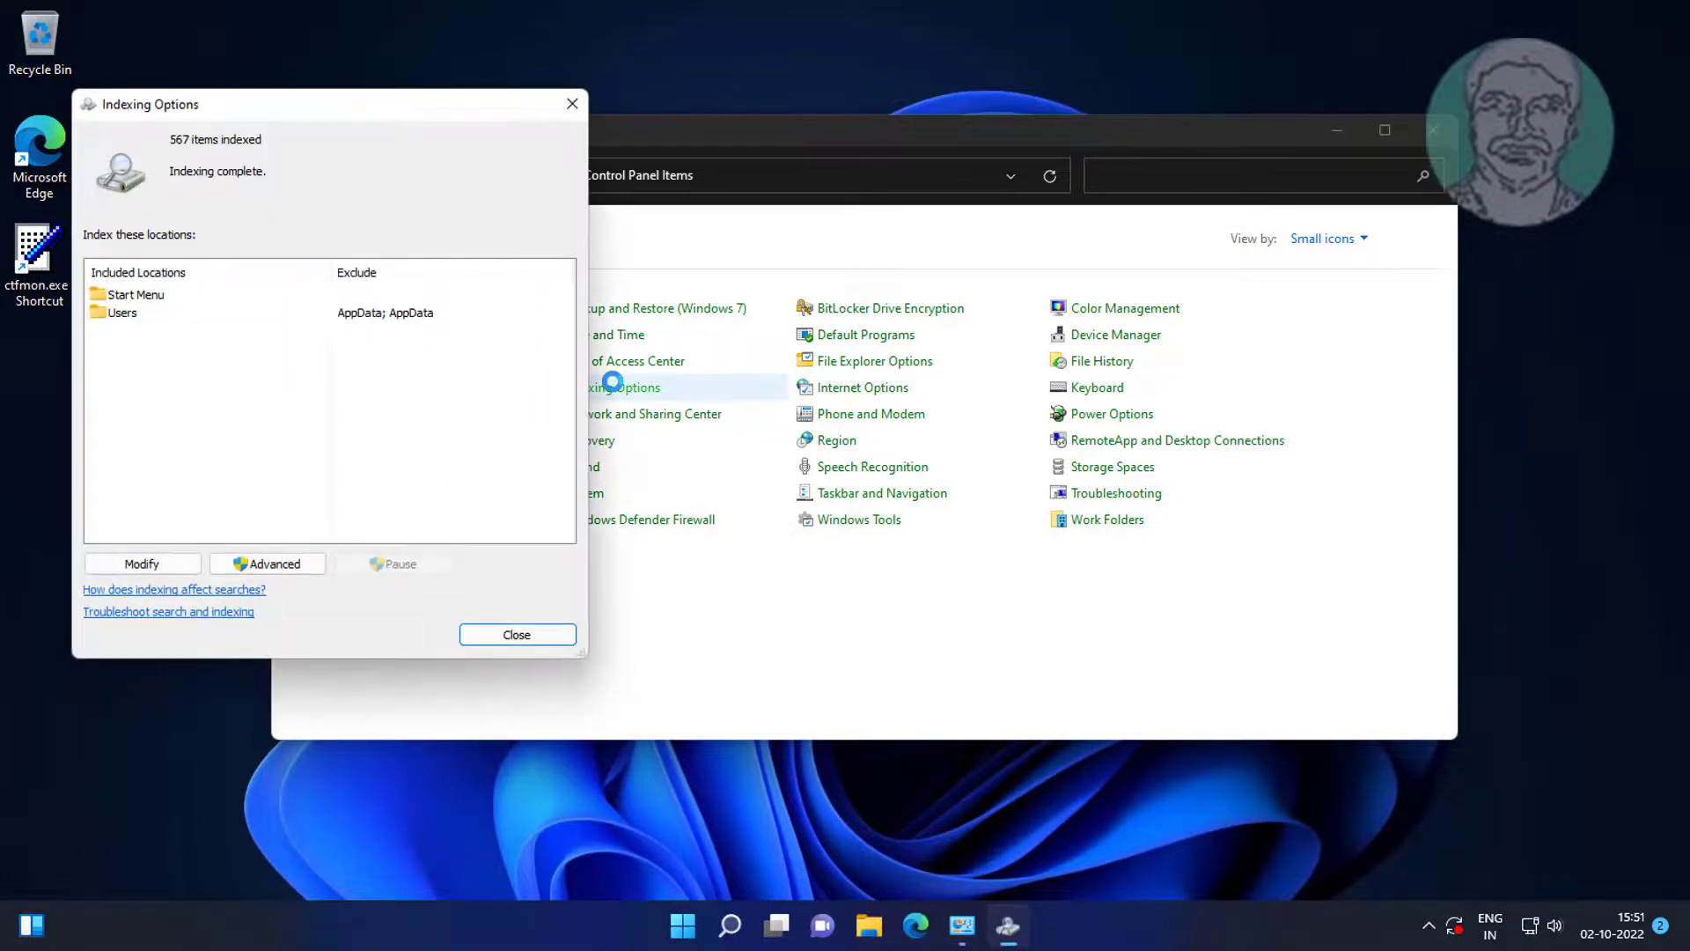
Delete and rebuild the search index from the advanced indexing options, and close Indexing Options and Control Panel.
{"action": "left_click", "coordinate": [286, 561]}
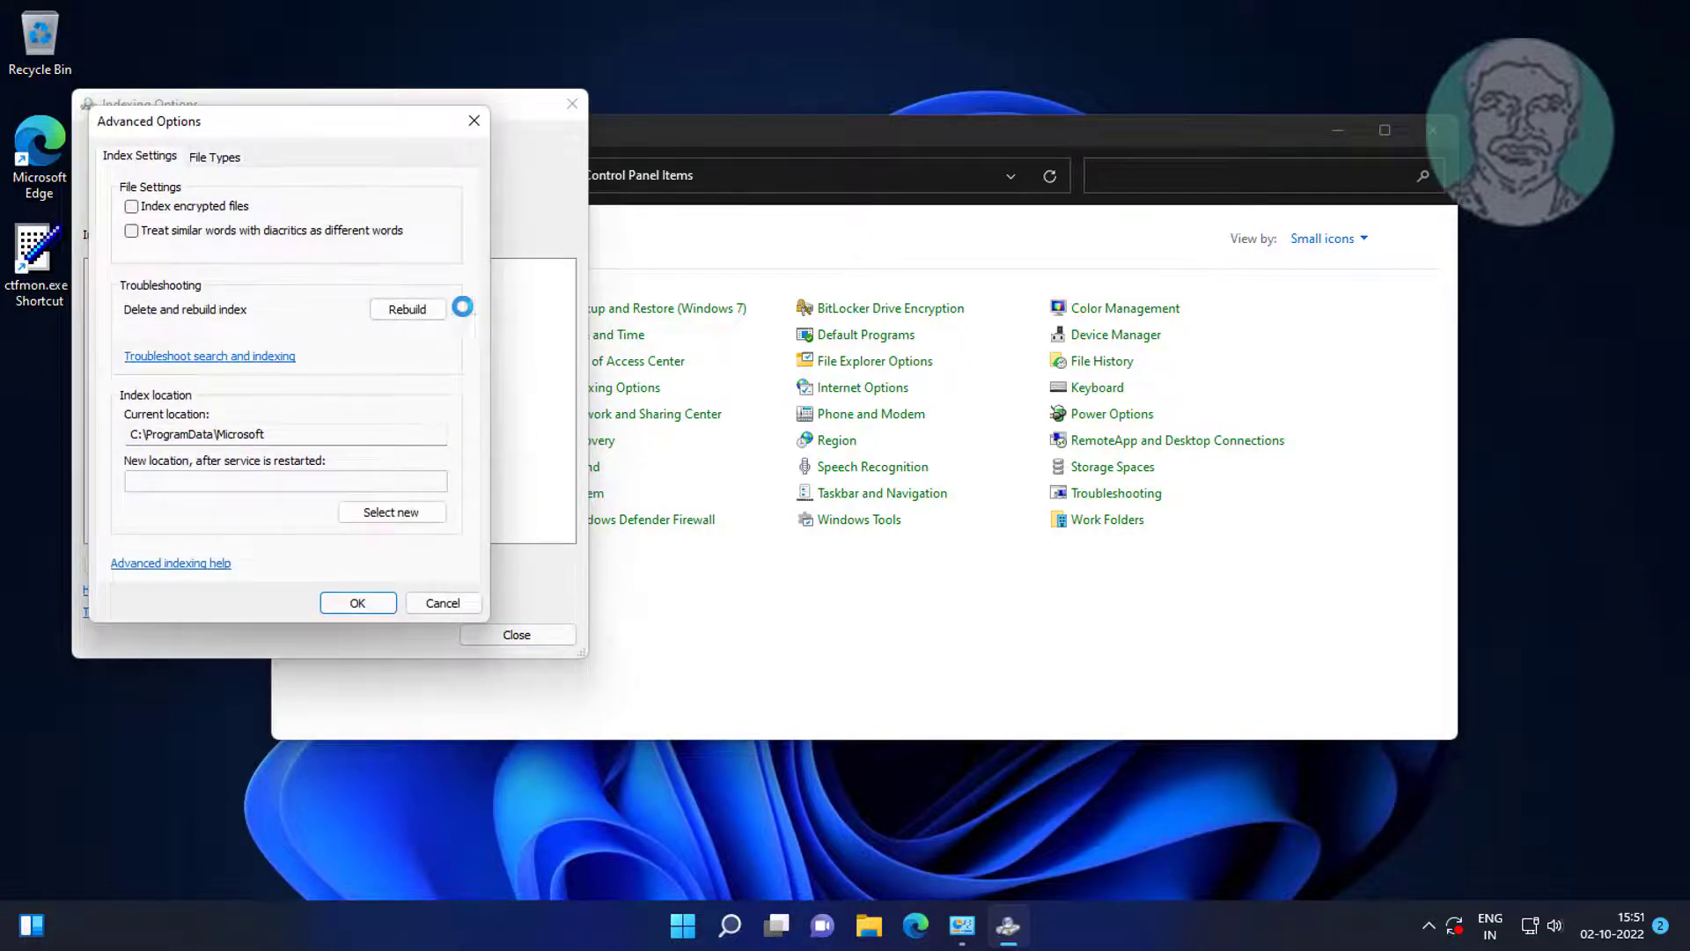
{"action": "left_click", "coordinate": [414, 309]}
{"action": "left_click", "coordinate": [899, 537]}
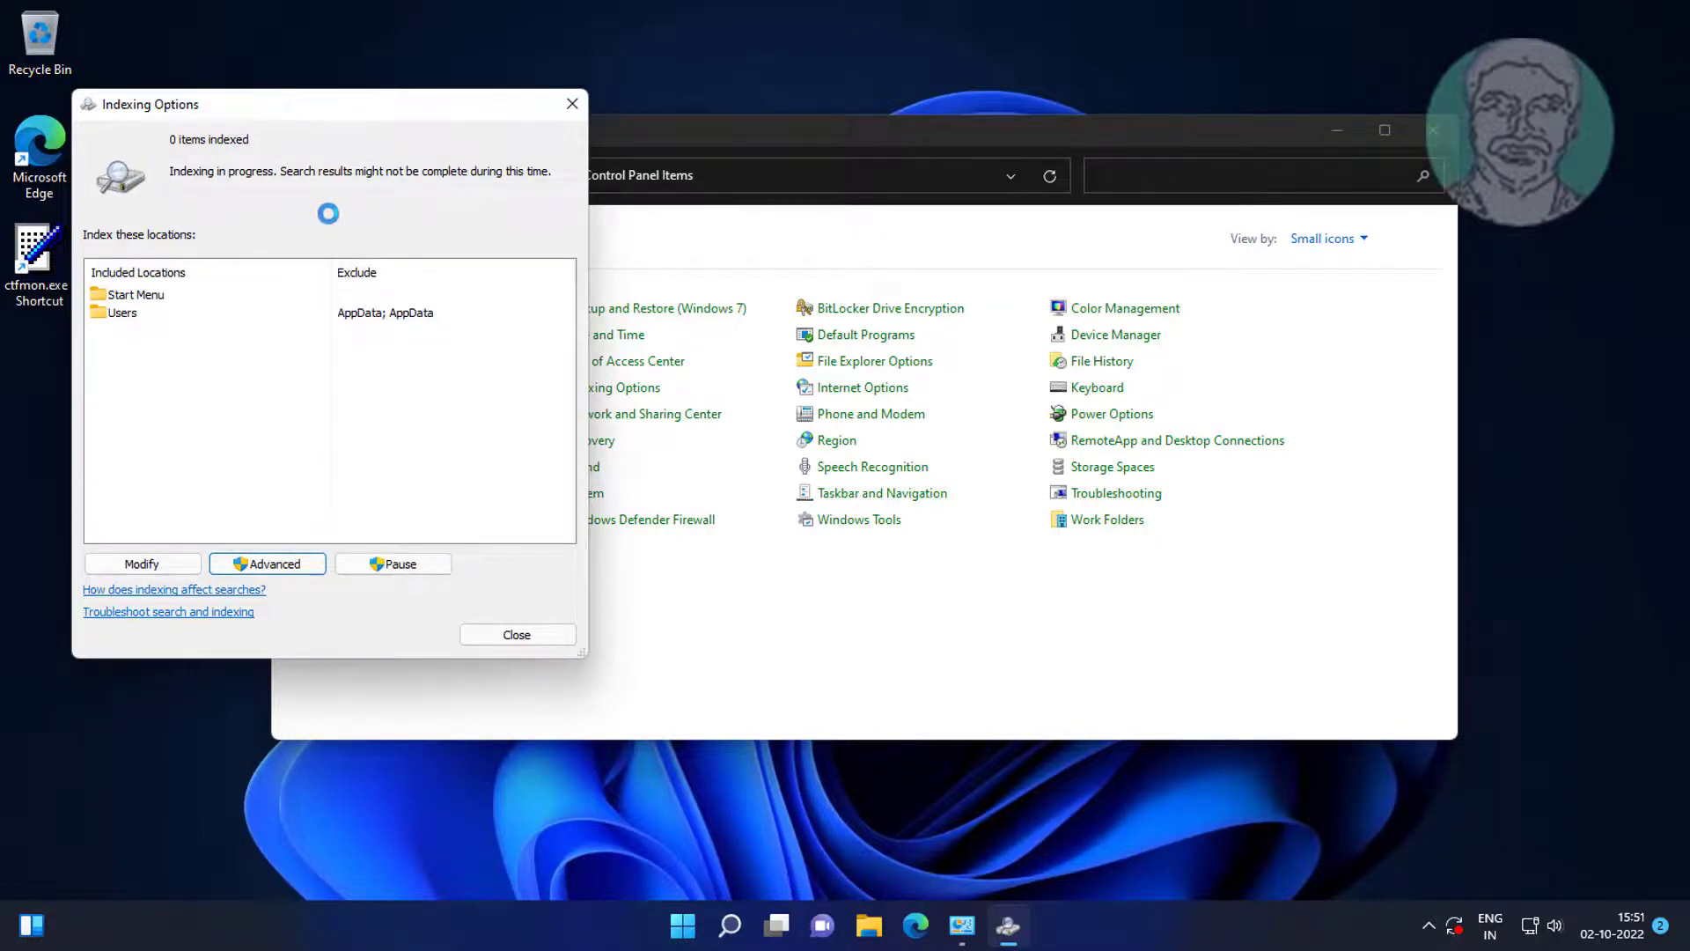
{"action": "left_click", "coordinate": [542, 636]}
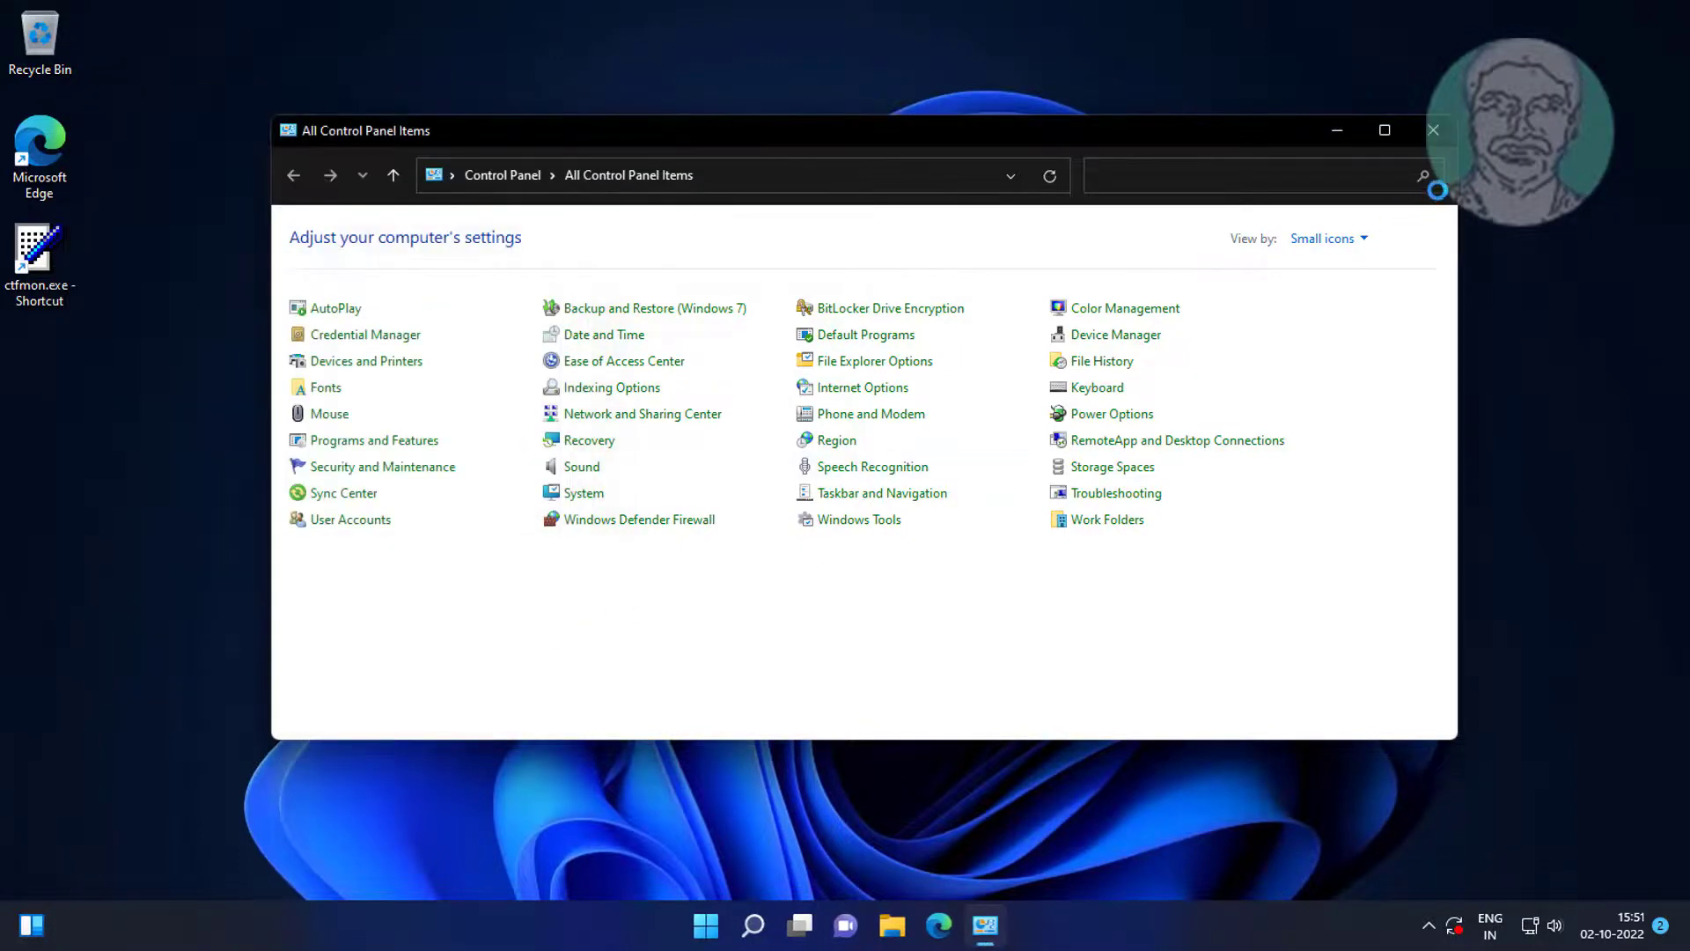
{"action": "left_click", "coordinate": [1436, 130]}
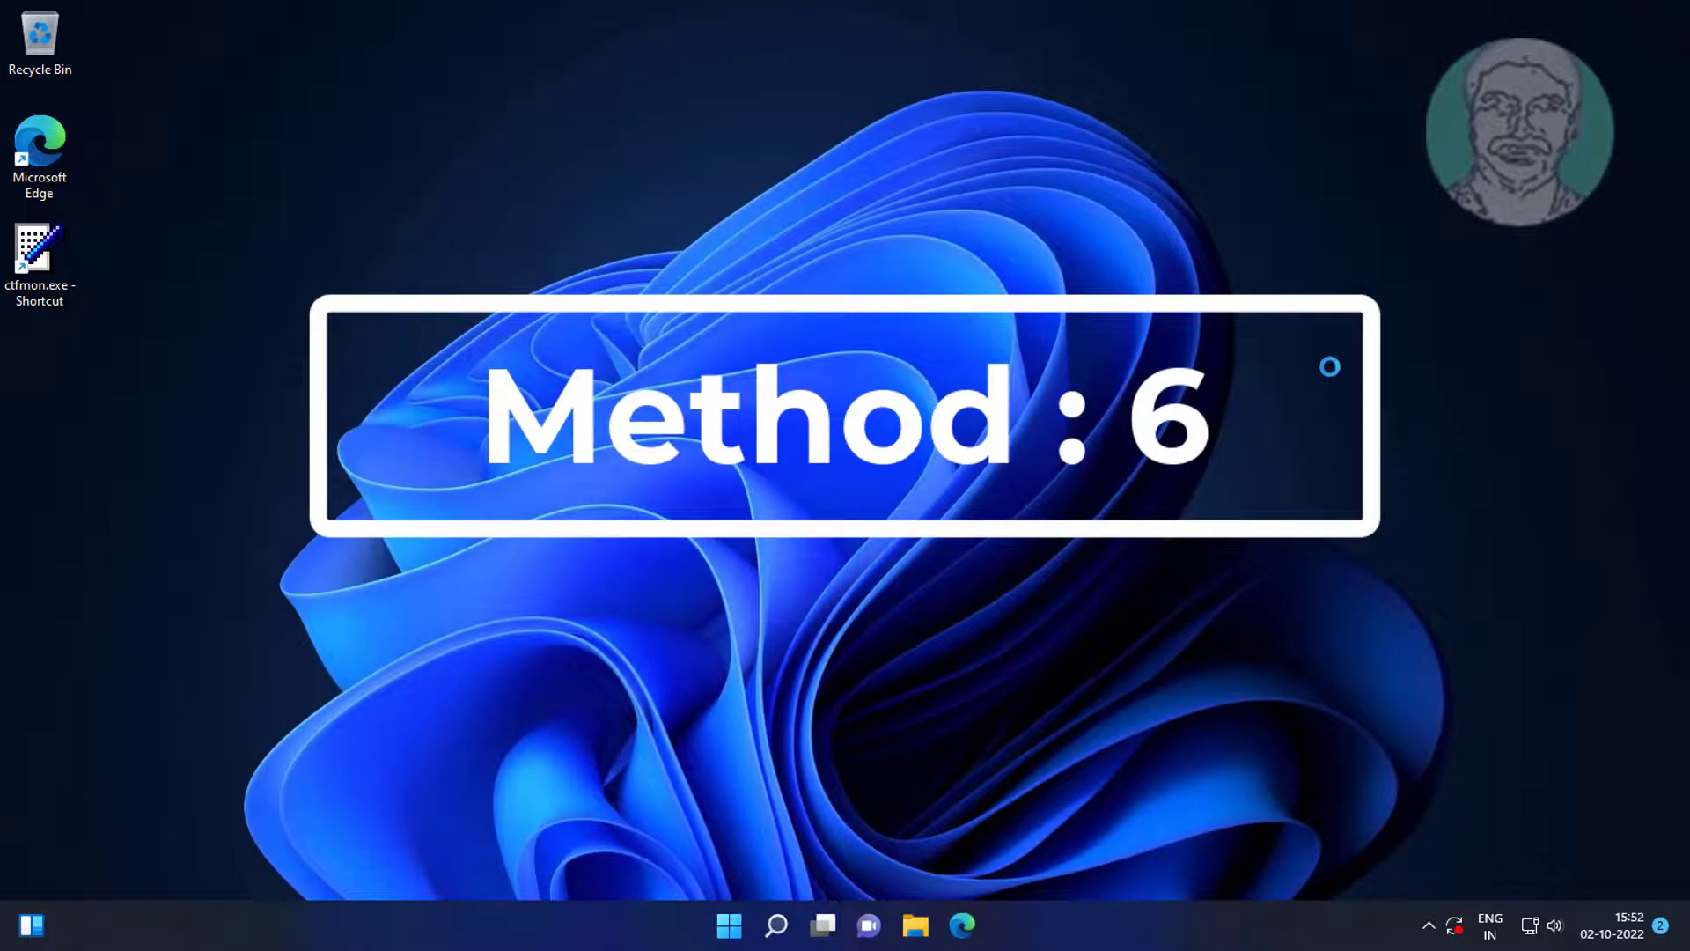
Launch powershell as a new Task Manager task created with administrative privileges.
{"action": "right_click", "coordinate": [730, 922]}
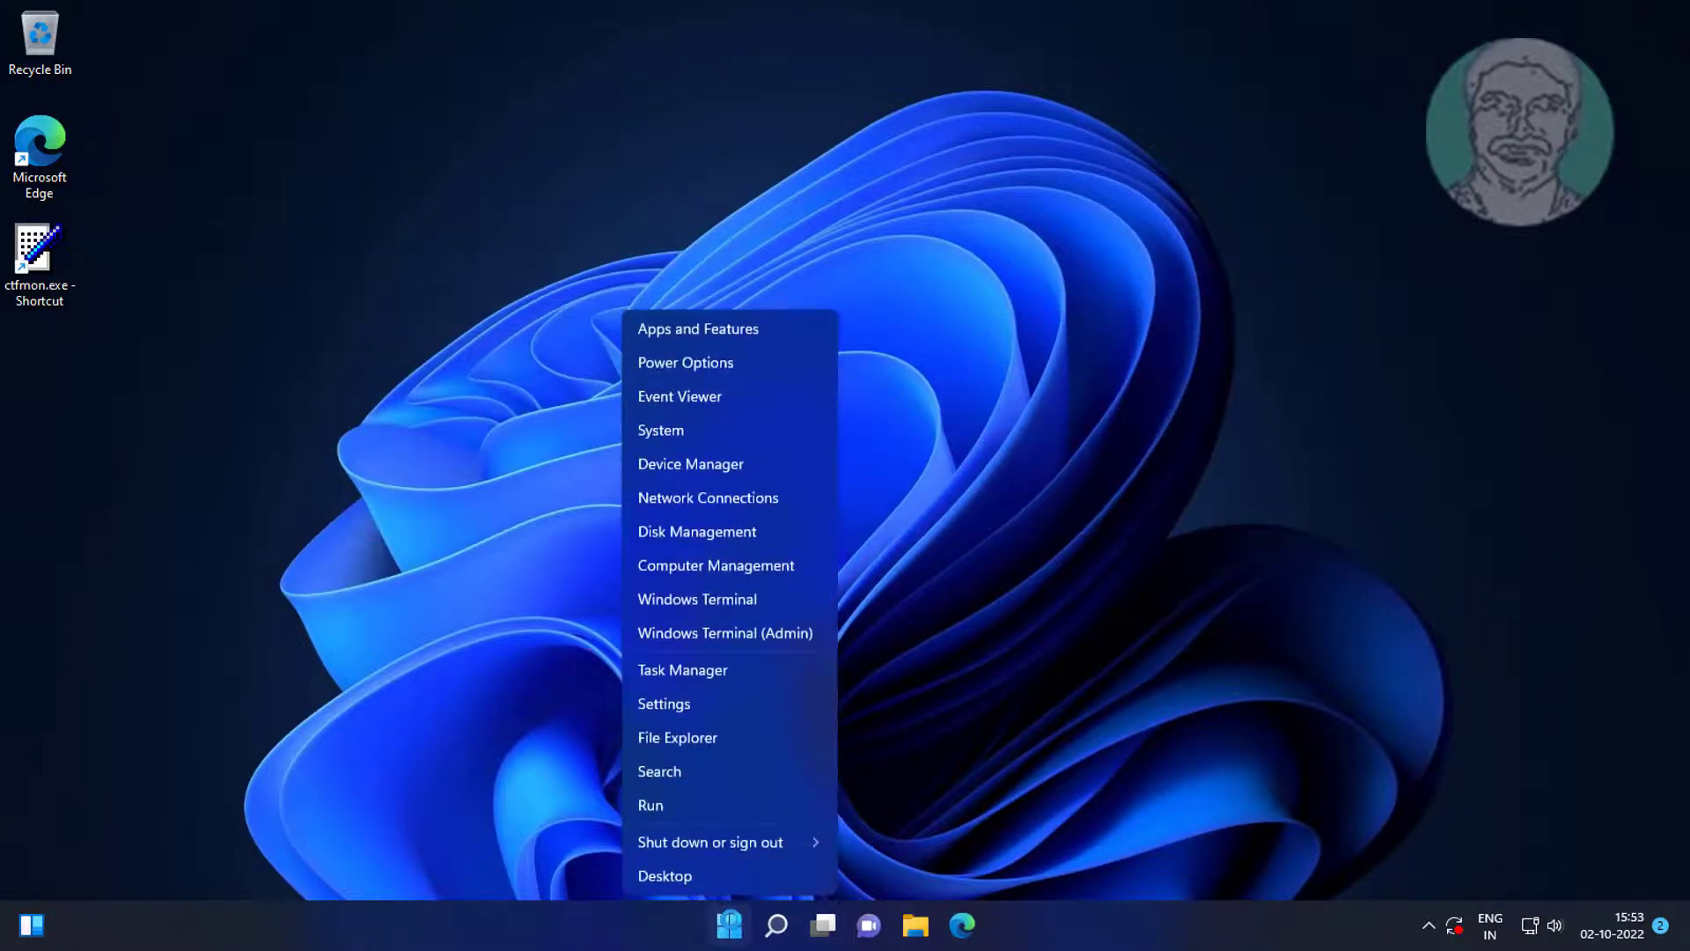
{"action": "left_click", "coordinate": [686, 671]}
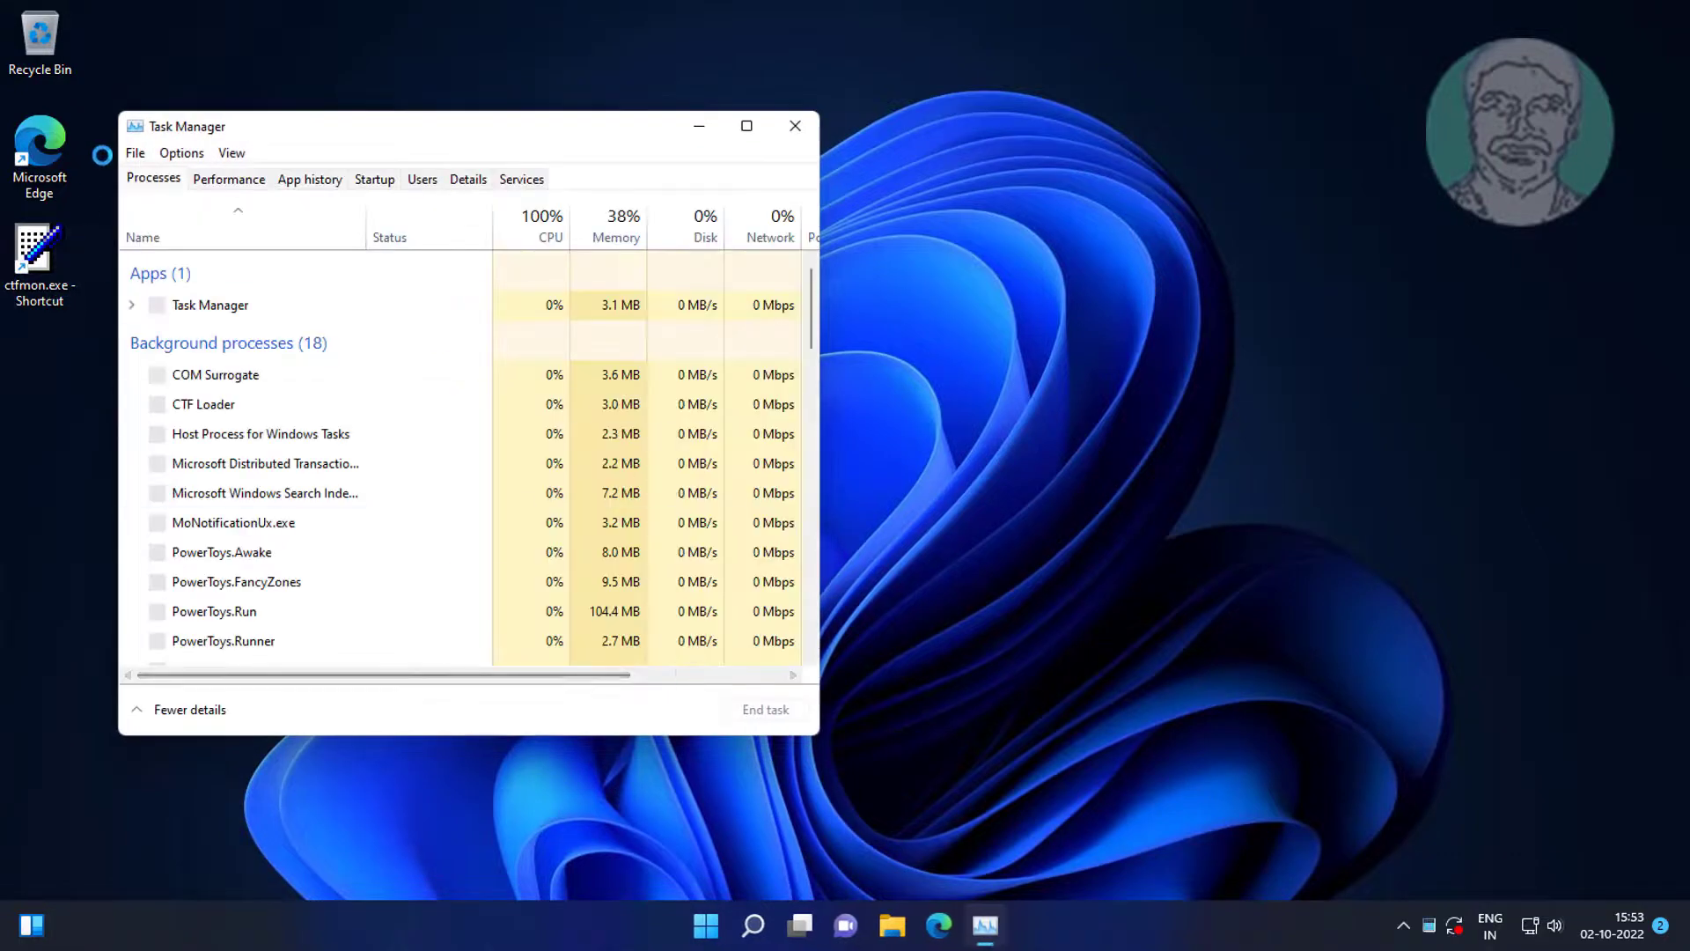
{"action": "left_click", "coordinate": [136, 154]}
{"action": "left_click", "coordinate": [177, 179]}
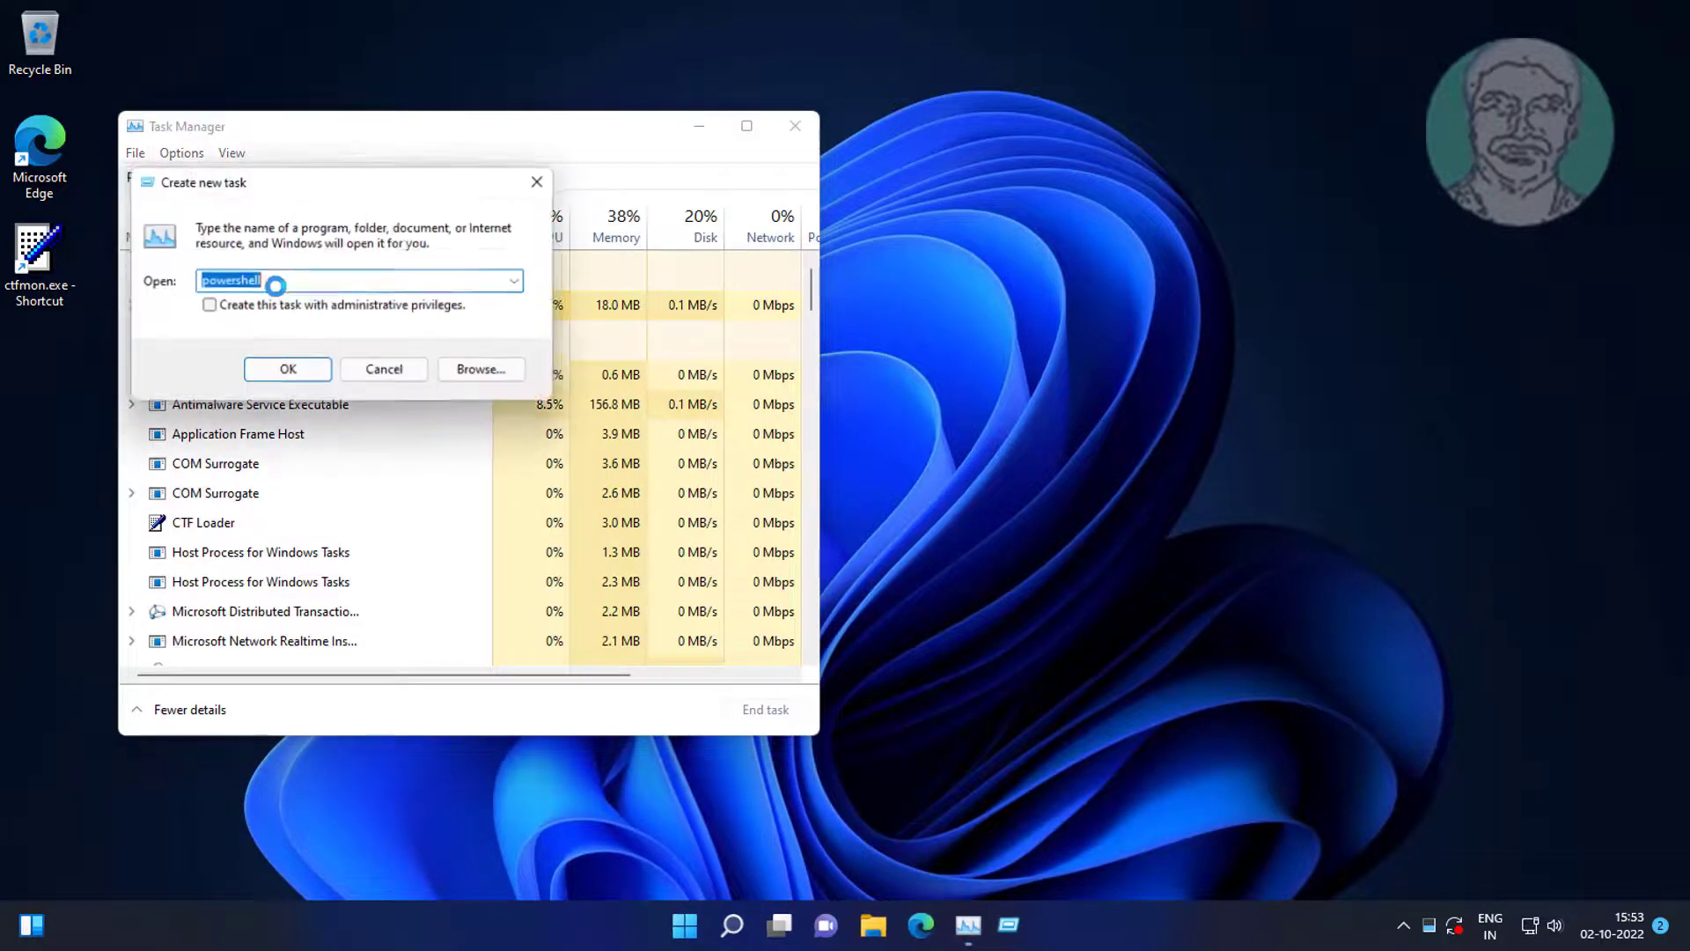
{"action": "type", "text": "pow"}
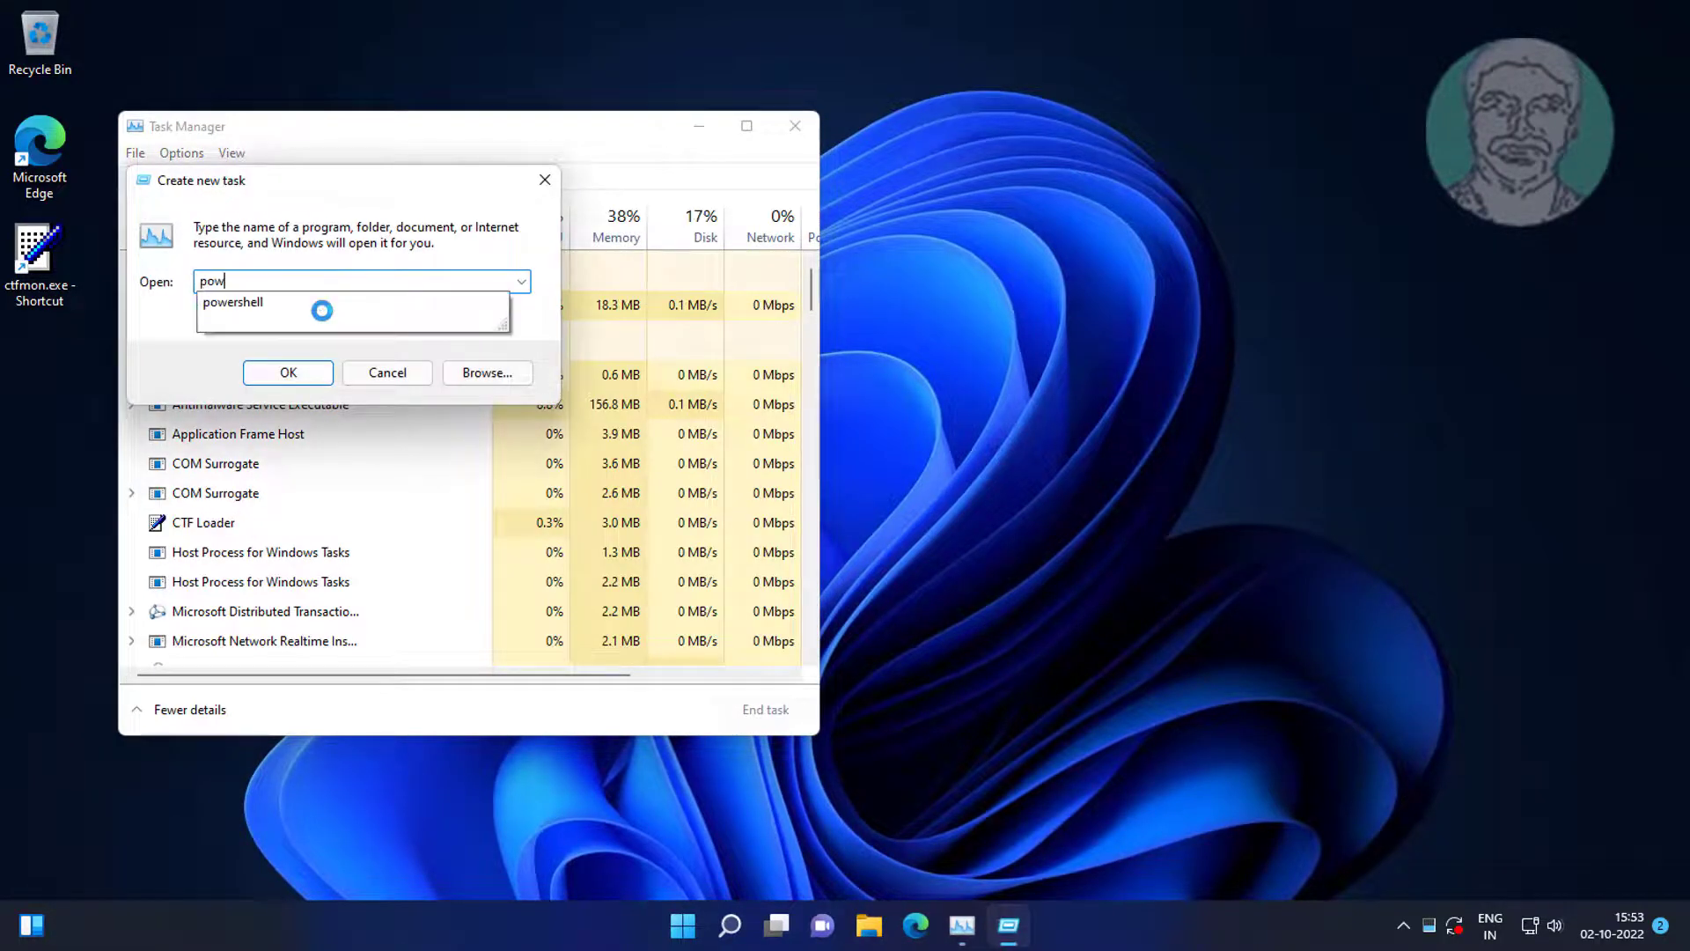
{"action": "left_click", "coordinate": [322, 310]}
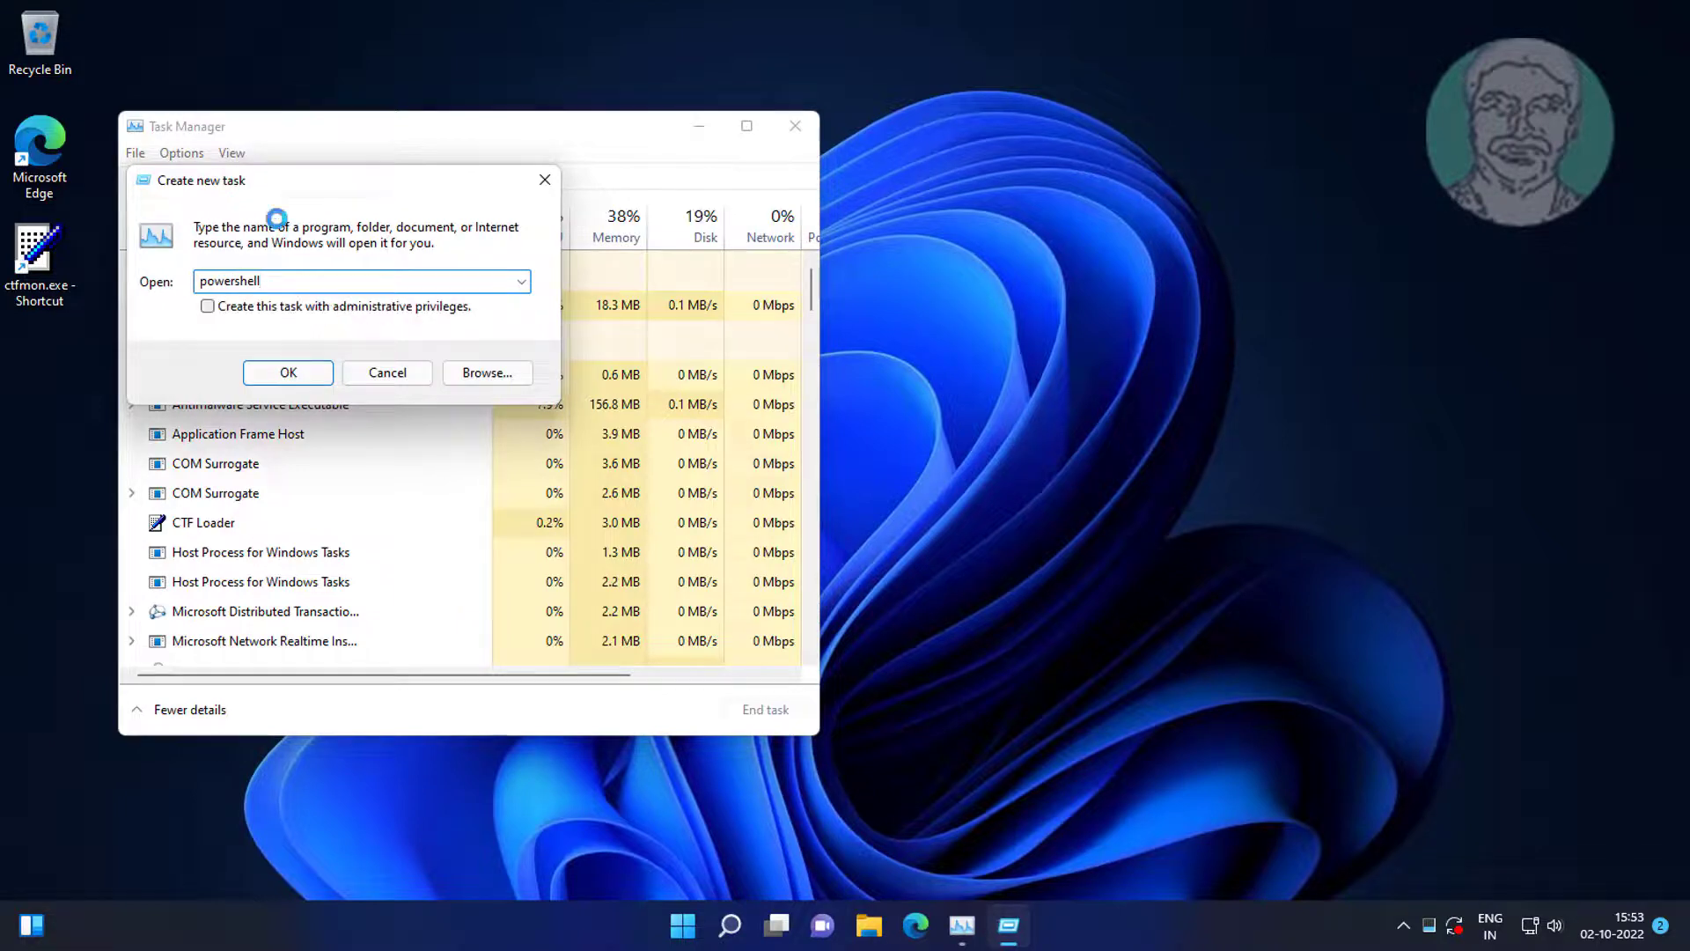
{"action": "left_click", "coordinate": [204, 308]}
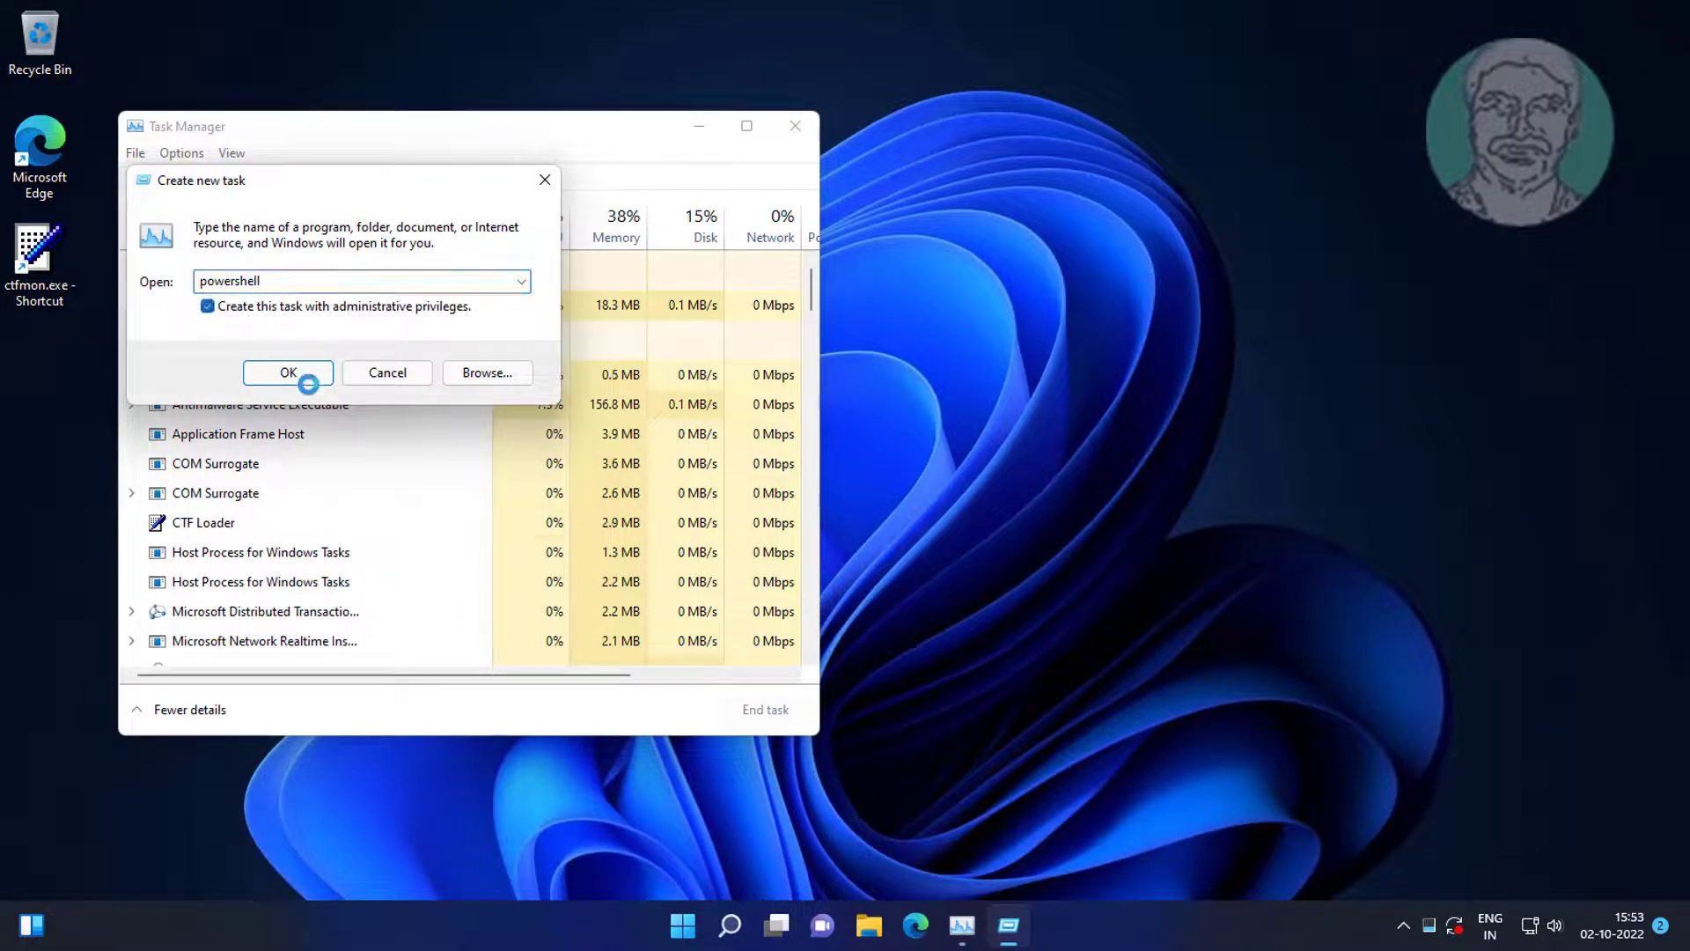
{"action": "left_click", "coordinate": [299, 373]}
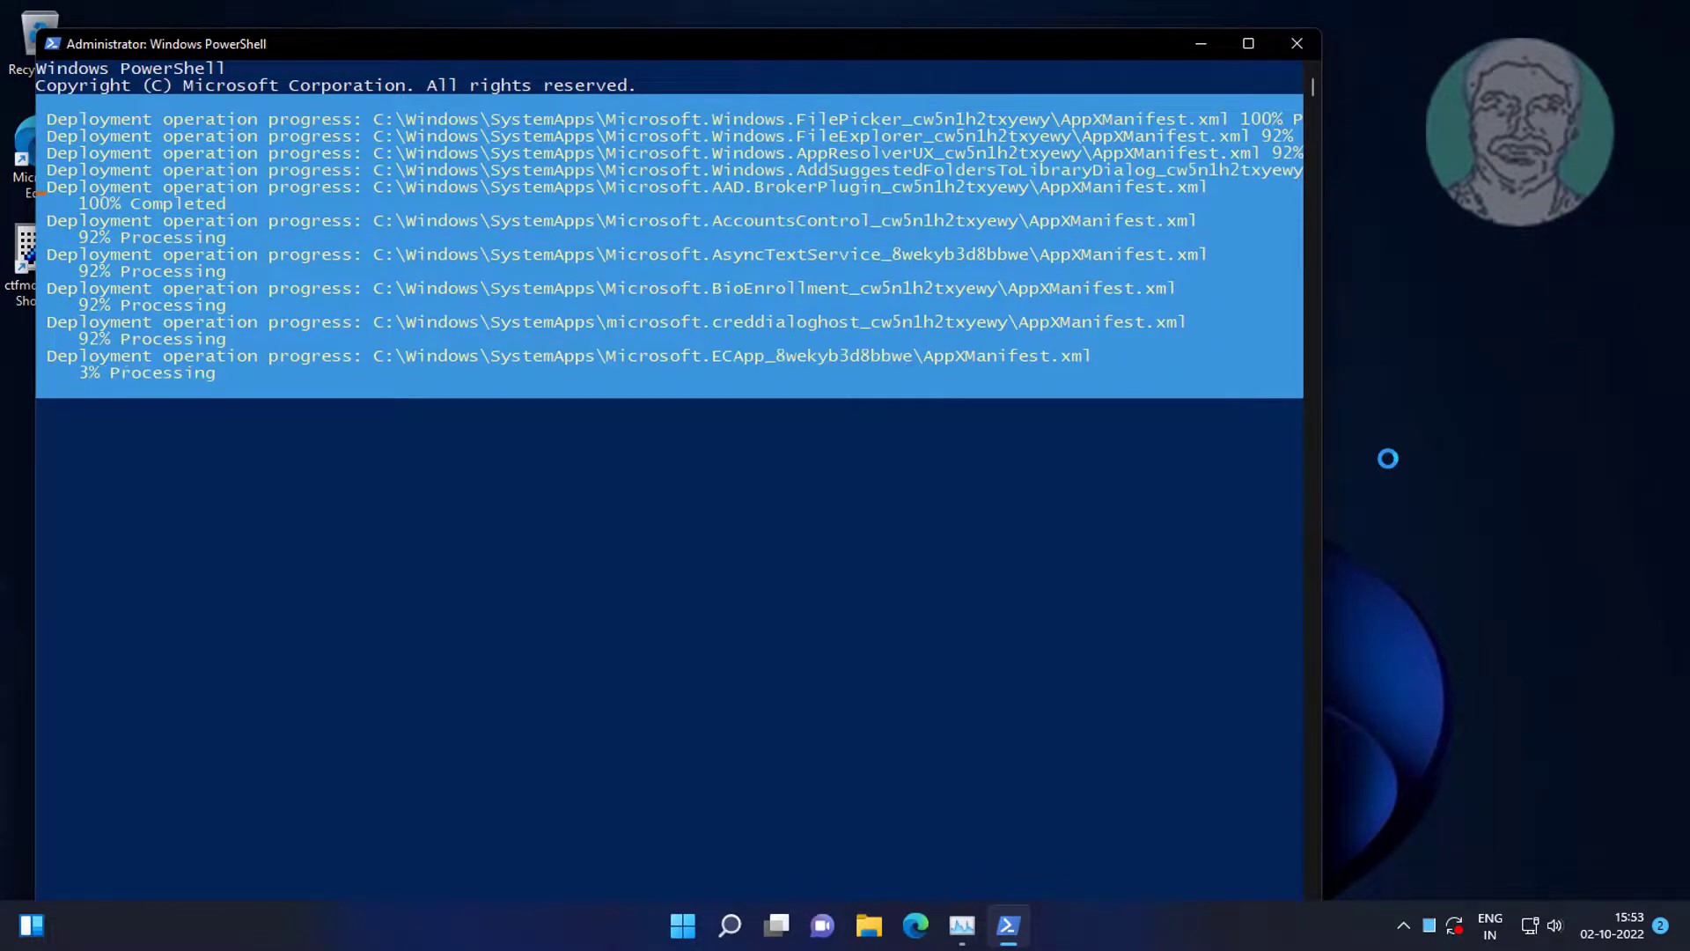
Let the app package registration finish, exit the PowerShell session with exit, and close Task Manager.
{"action": "left_click_drag", "start_coordinate": [1052, 49], "coordinate": [1089, 26]}
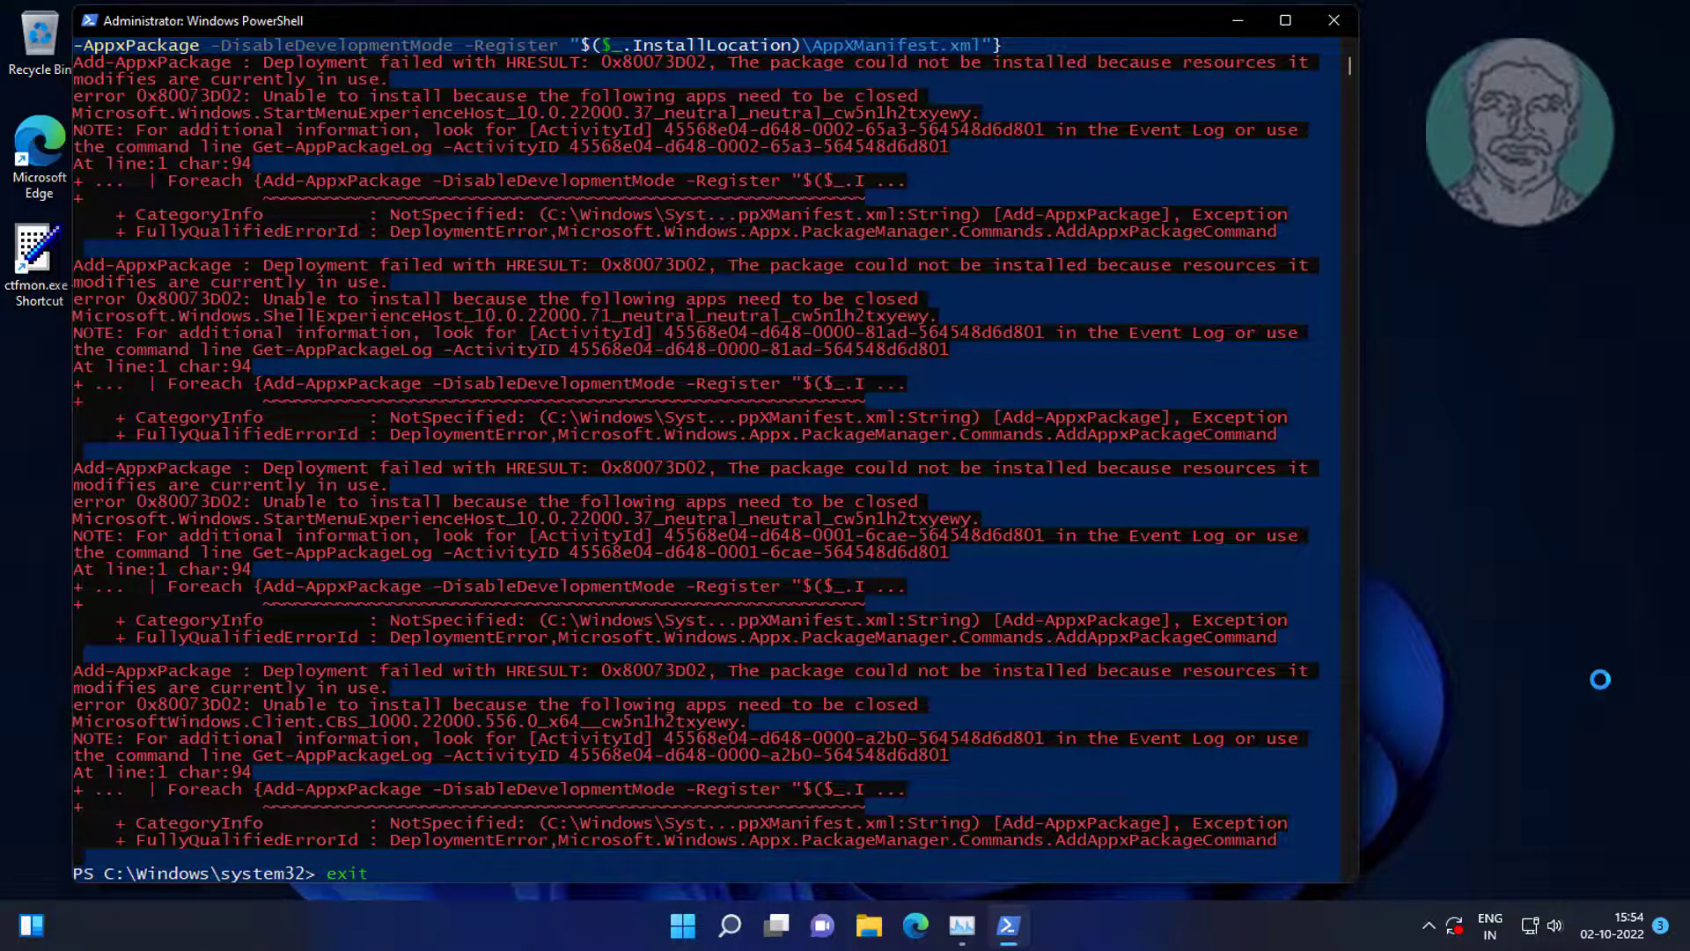
{"action": "key", "text": "Return"}
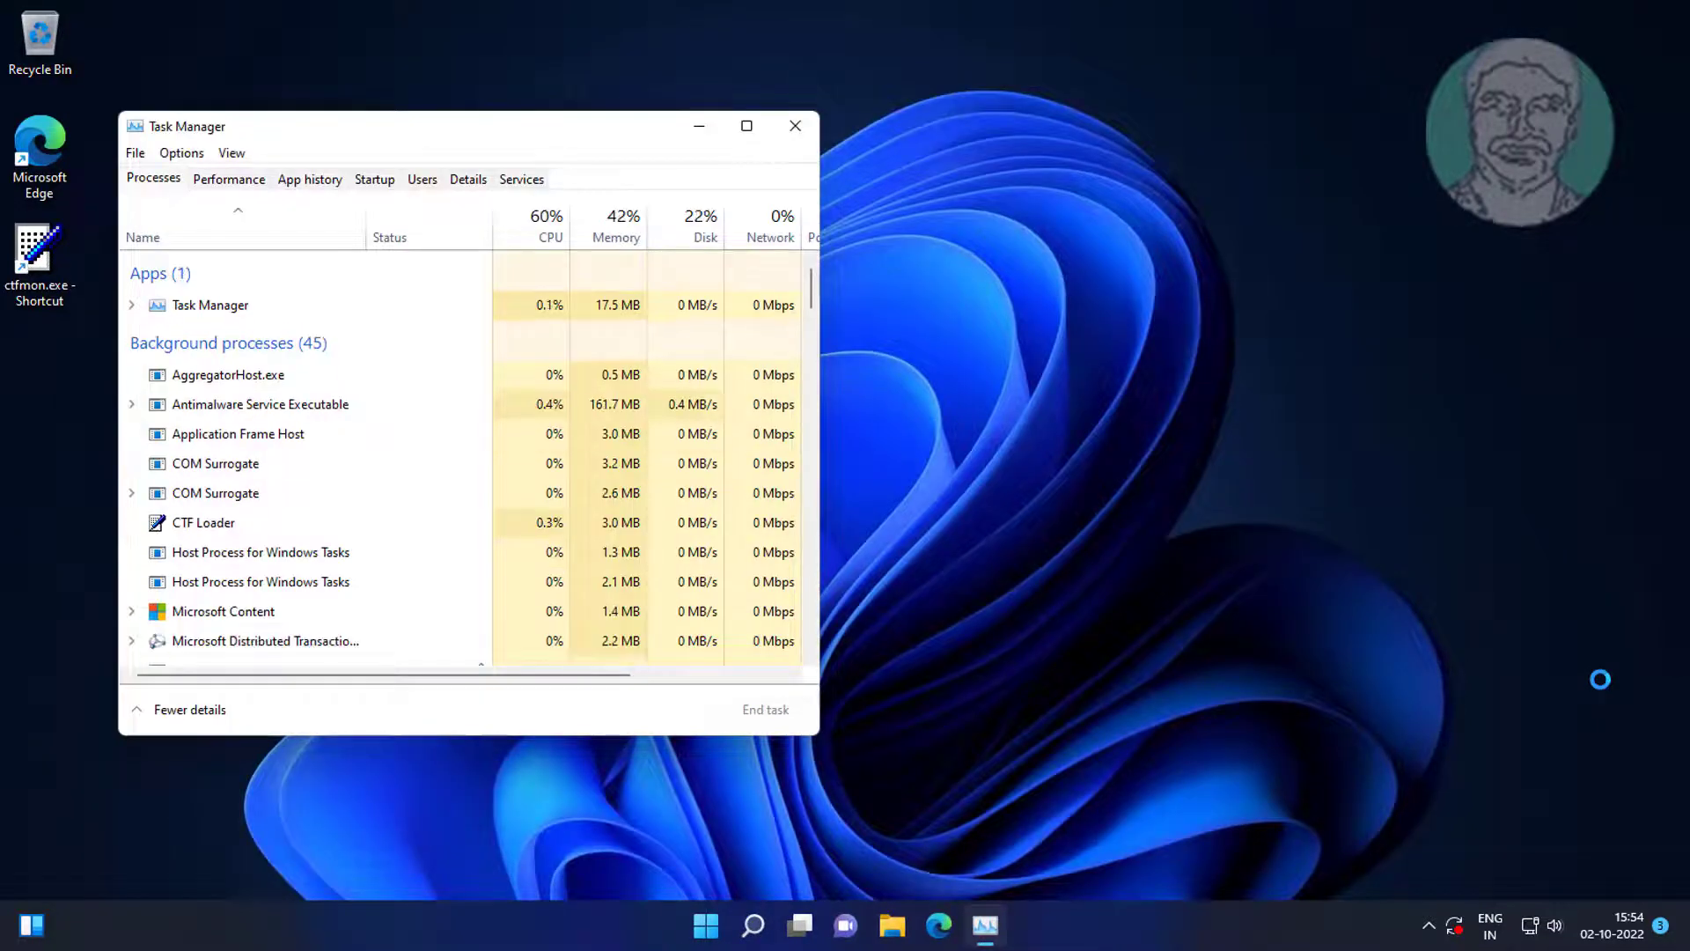
{"action": "left_click", "coordinate": [793, 126]}
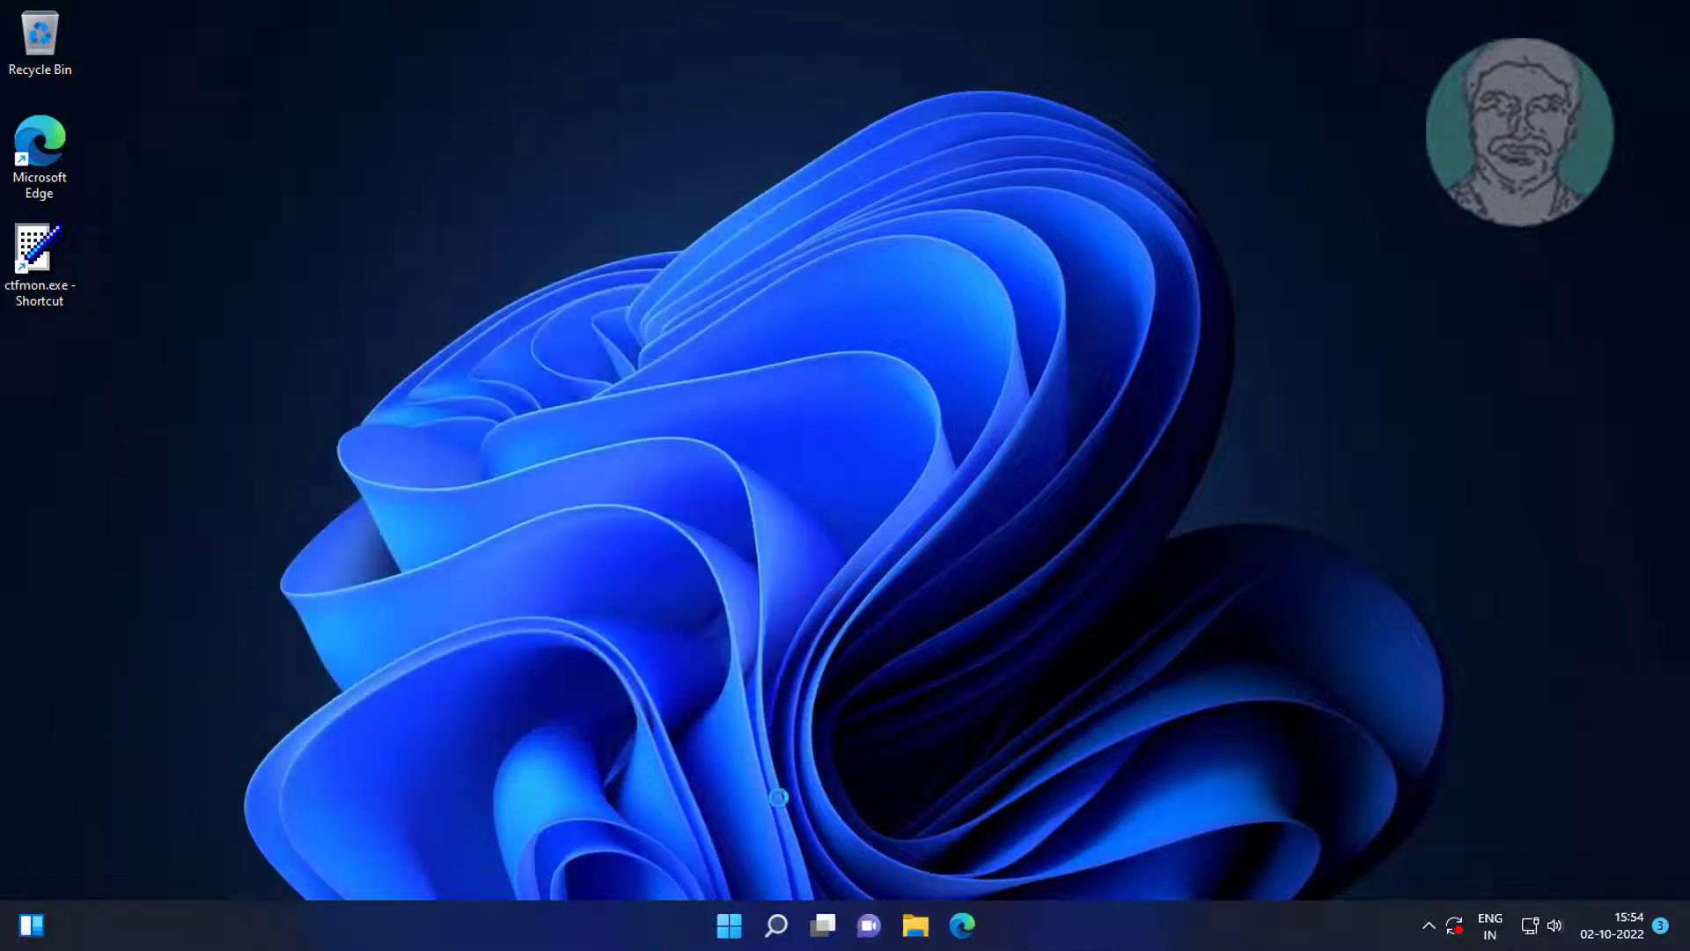
Restart the computer.
{"action": "key", "text": "super"}
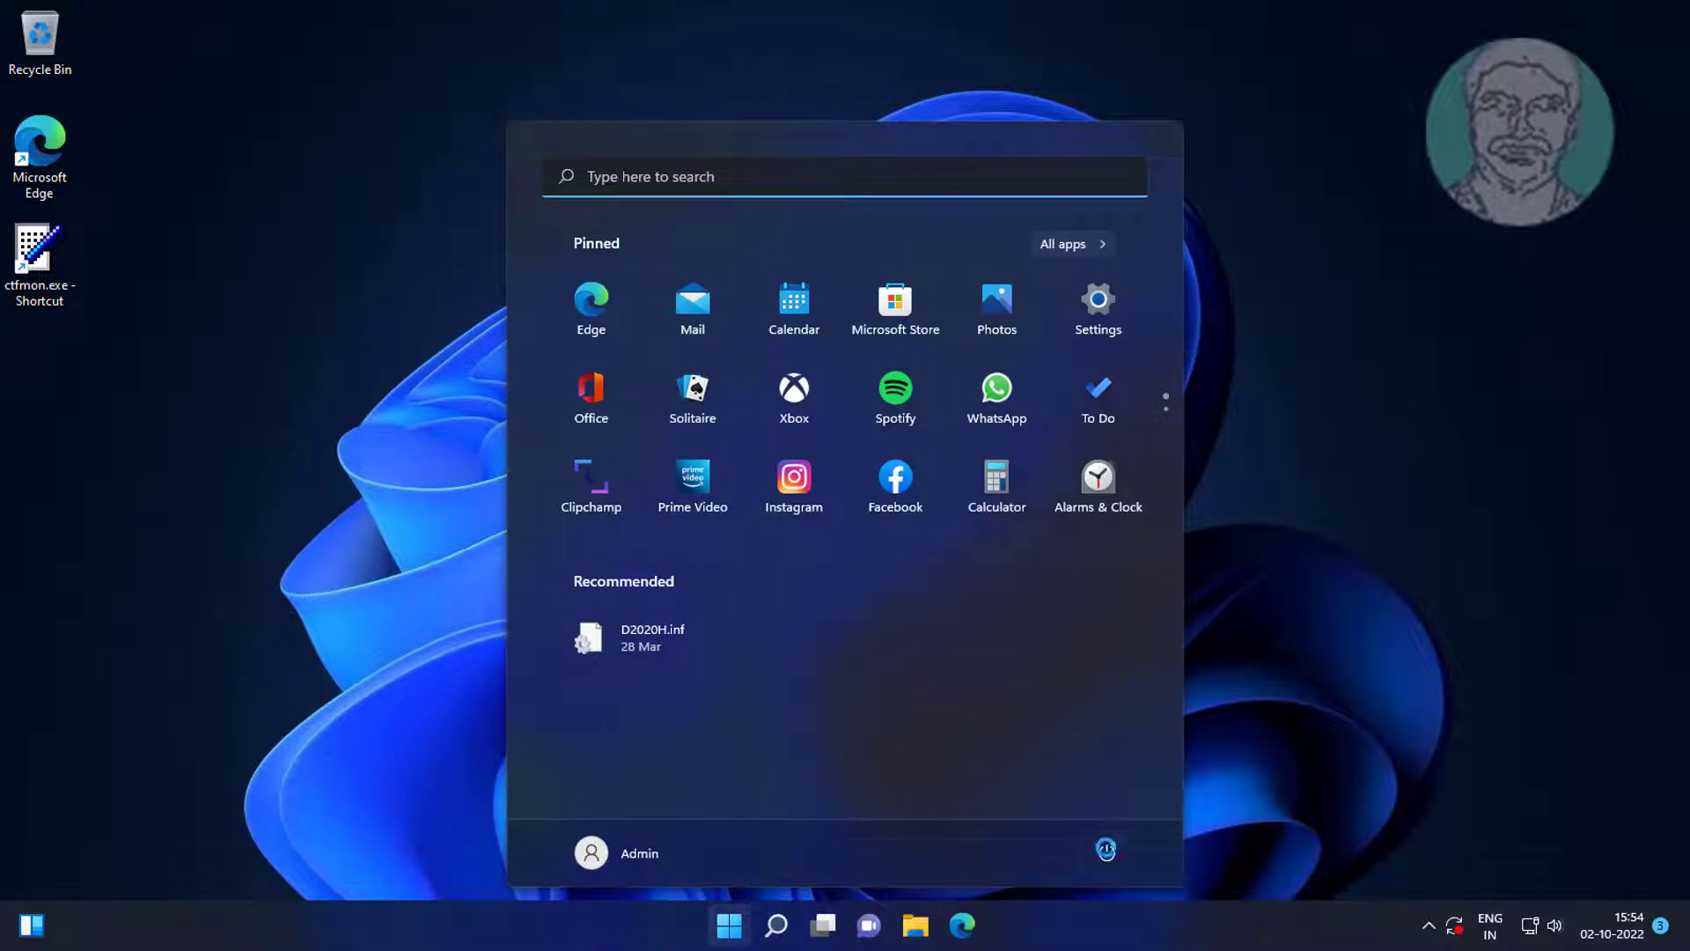
{"action": "left_click", "coordinate": [1106, 850]}
{"action": "left_click", "coordinate": [1118, 804]}
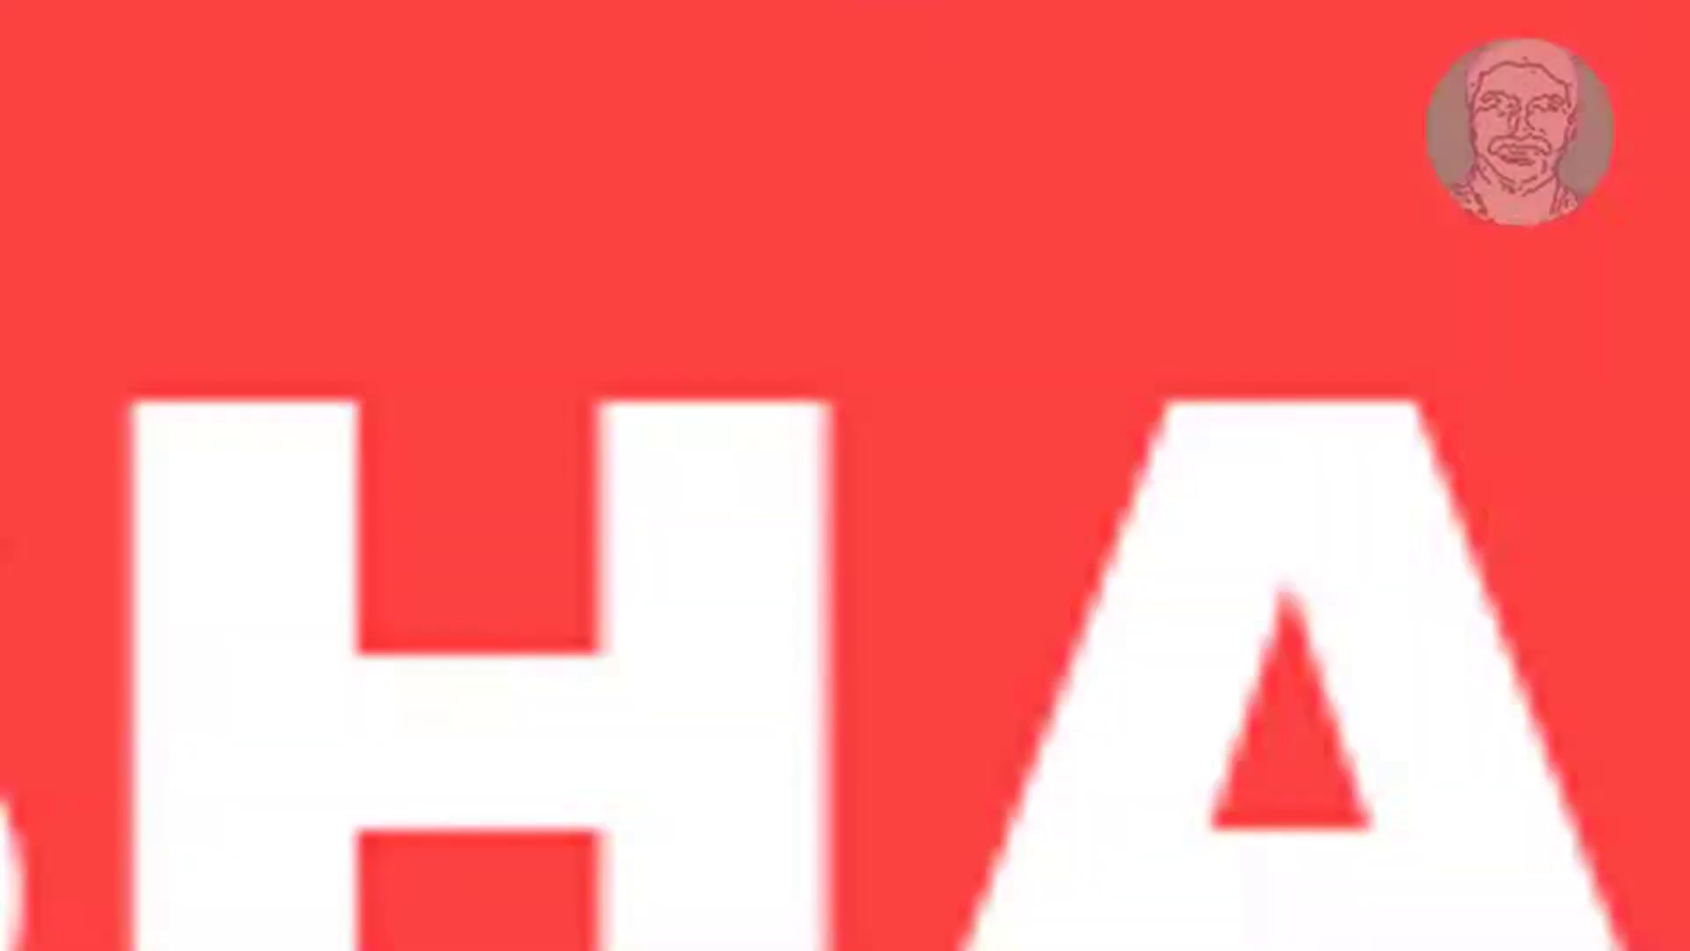